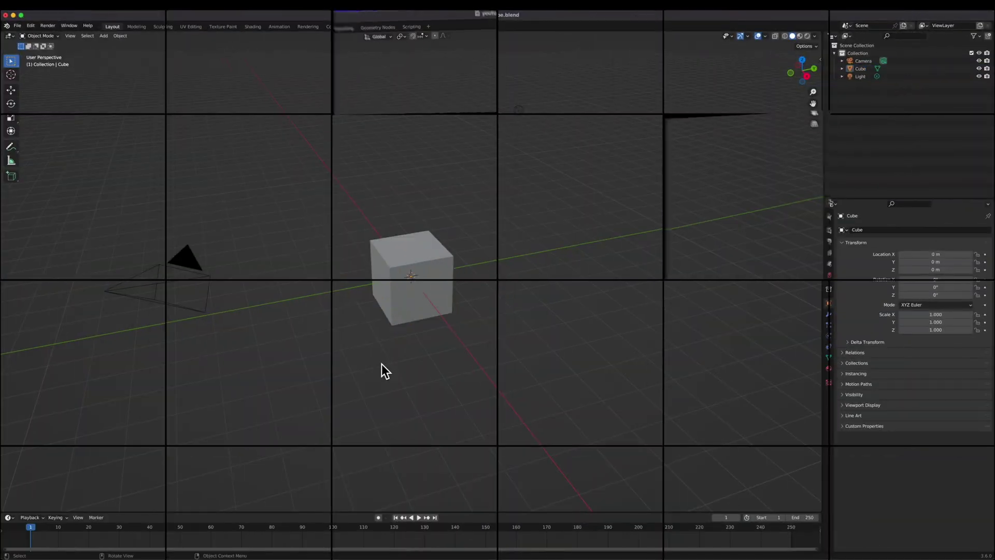
# Step: Delete all the default scene objects and add a plane mesh at the origin
pyautogui.press('a')
pyautogui.press('x')
pyautogui.click(381, 363)
pyautogui.hotkey('shift', 'a')
pyautogui.click(490, 348)
# Step: Turn the timeline area into an enlarged Geometry Node Editor and create a new node tree for the plane
pyautogui.moveTo(415, 518); pyautogui.dragTo(270, 211)
pyautogui.click(12, 210)
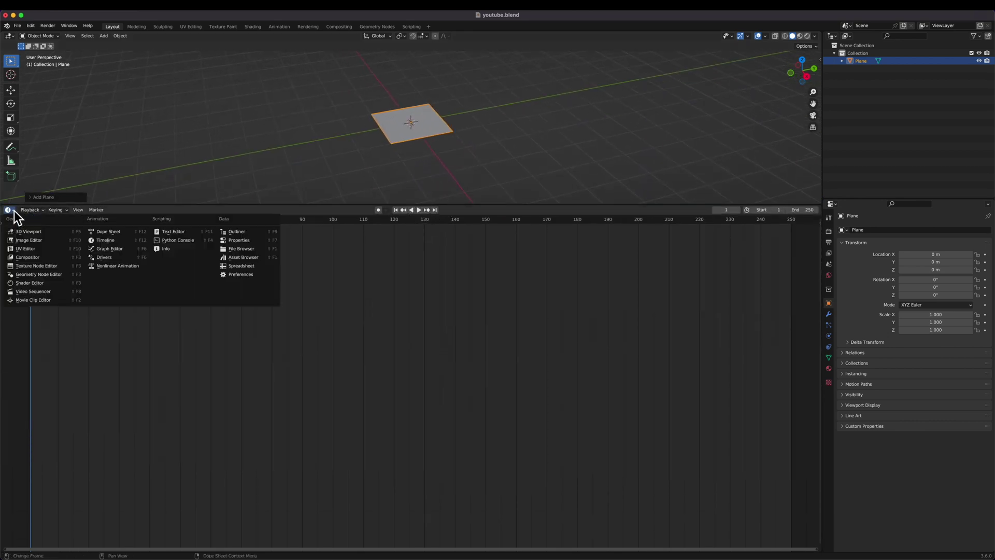
pyautogui.press('g')
pyautogui.click(391, 210)
pyautogui.press('Home')
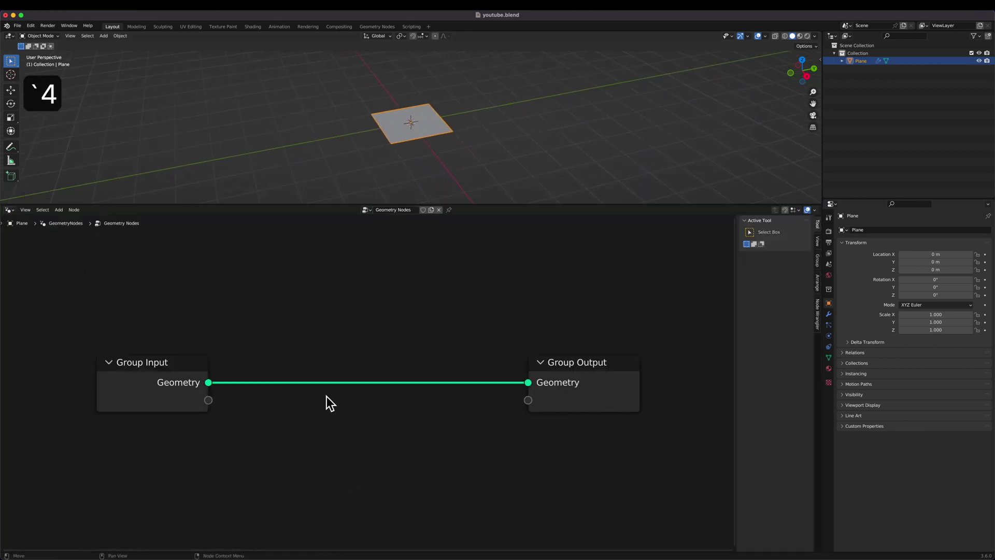
# Step: Add a Curve Circle node, connect its Curve output to the Group Output geometry and move the Group Output farther away
pyautogui.hotkey('shift', 'a')
pyautogui.write('scc')
pyautogui.press('Return')
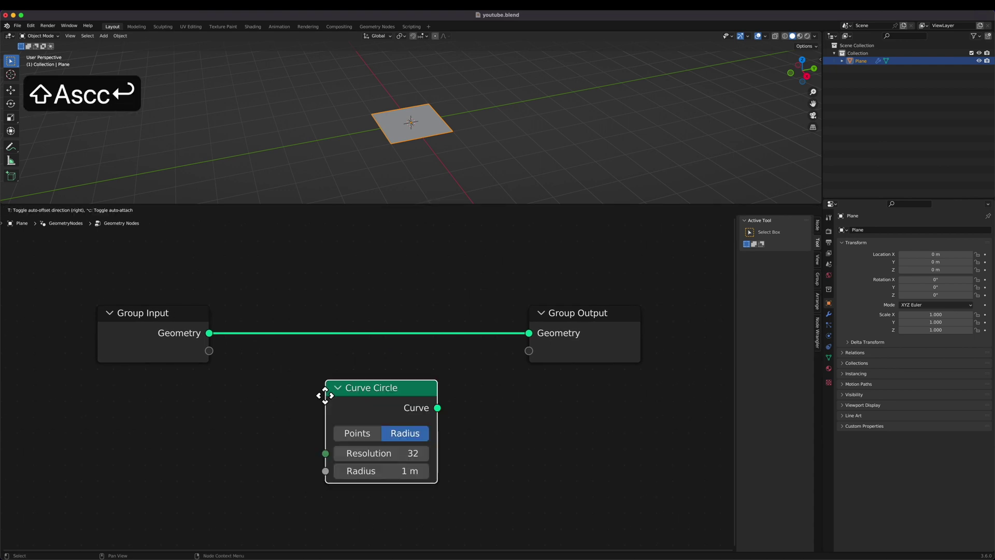
pyautogui.click(274, 286)
pyautogui.click(575, 349)
pyautogui.press('g')
pyautogui.click(633, 335)
pyautogui.scroll(3, 502, 163)
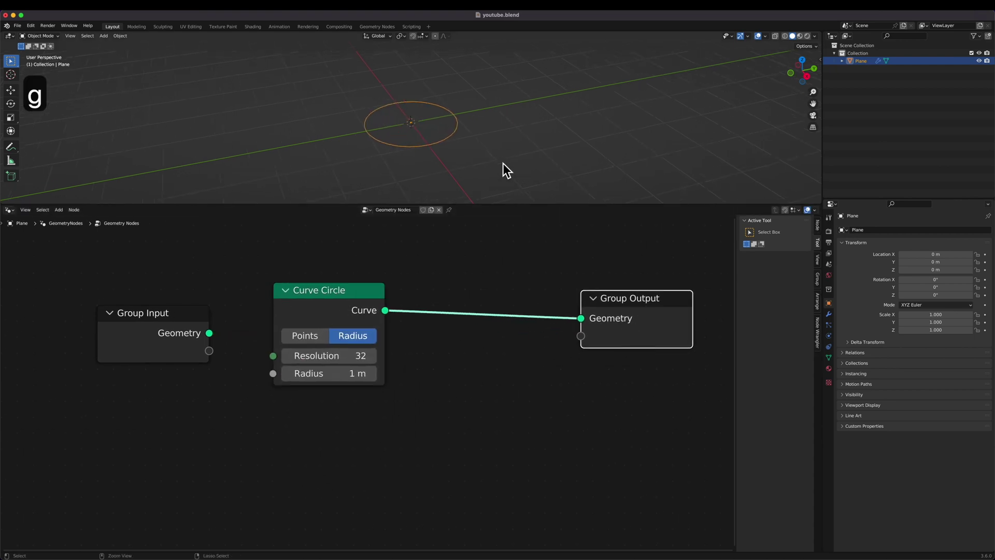
# Step: Reposition the Curve Circle node and add a Star curve node beneath it
pyautogui.click(359, 296)
pyautogui.press('g')
pyautogui.click(350, 319)
pyautogui.hotkey('shift', 'a')
pyautogui.write('ssat')
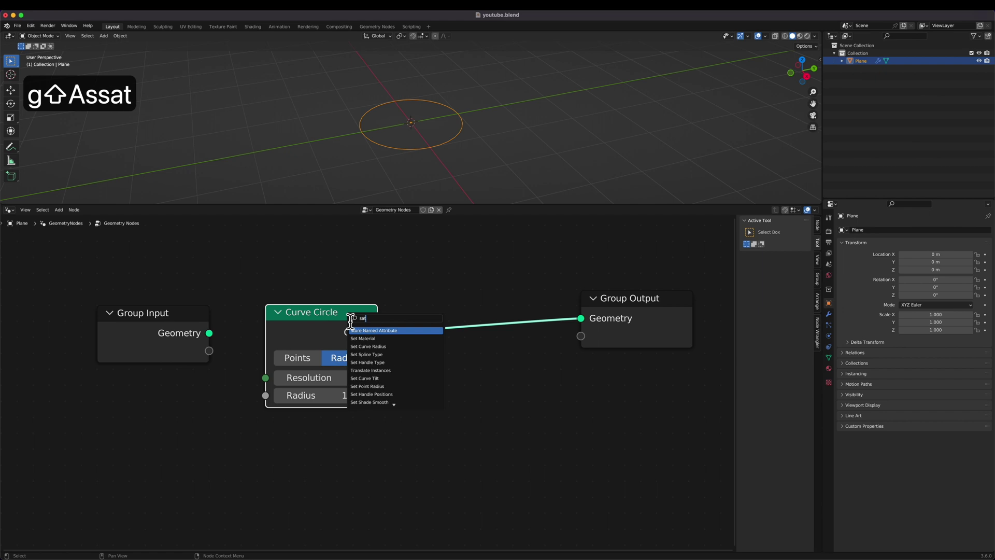
pyautogui.press('BackSpace')
pyautogui.press('BackSpace')
pyautogui.write('tar')
pyautogui.press('Return')
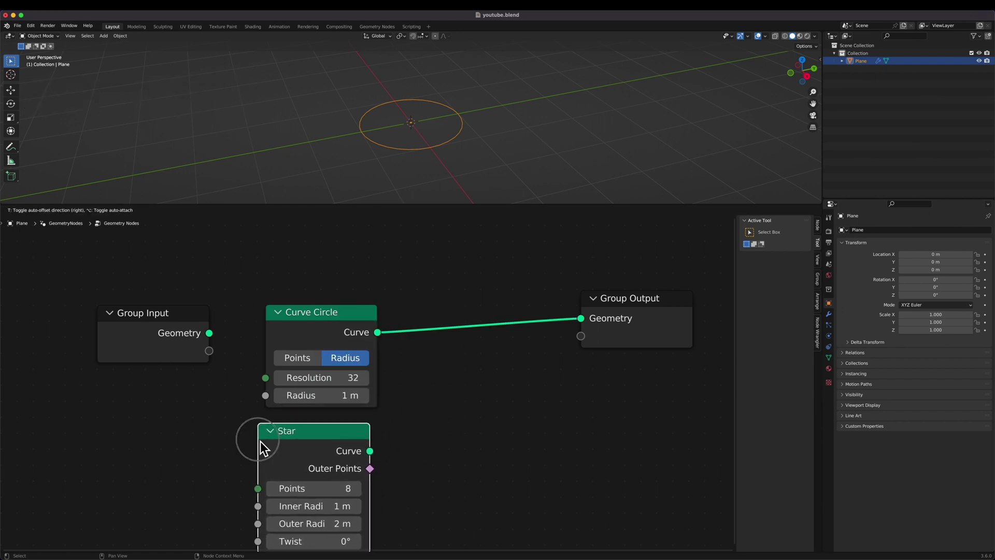
pyautogui.click(259, 426)
# Step: Add a Sample Curve node and connect the Star's Curve output to its Curves input
pyautogui.hscroll(5, 368, 420)
pyautogui.press('g')
pyautogui.click(642, 342)
pyautogui.hotkey('shift', 'a')
pyautogui.write('sample')
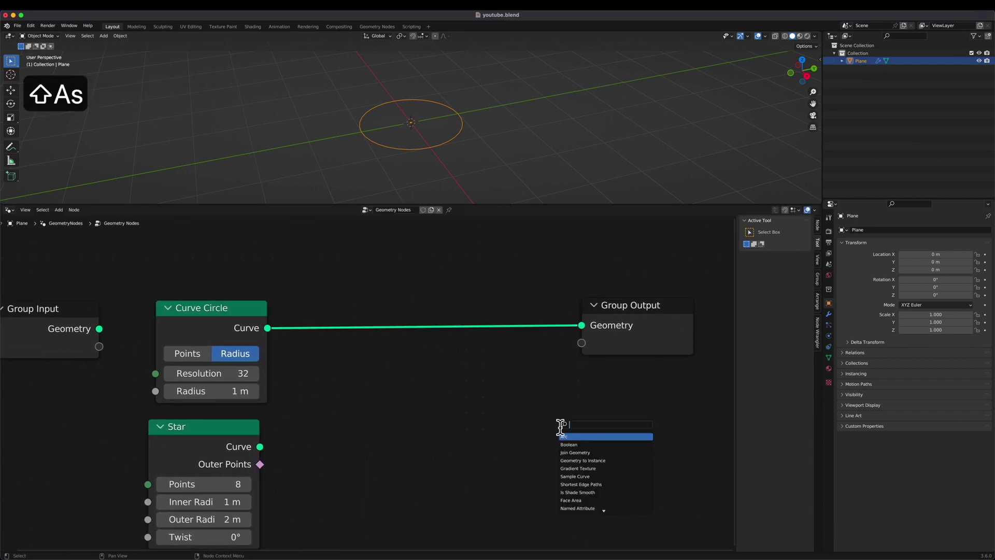
pyautogui.press('Return')
pyautogui.click(359, 391)
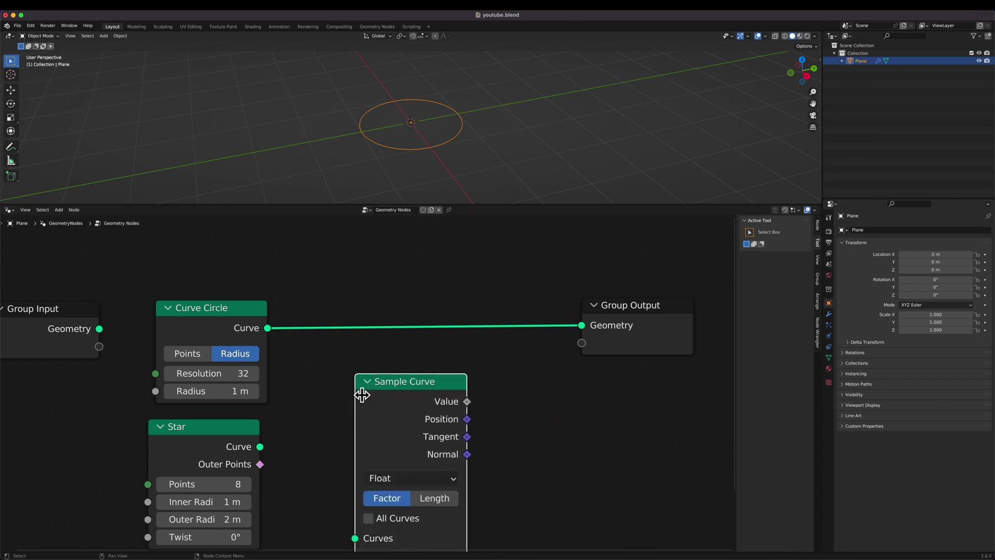
pyautogui.scroll(-3, 311, 394)
pyautogui.moveTo(260, 388); pyautogui.dragTo(346, 450)
# Step: Add a Spline Parameter node below the Star and connect its Factor to the Sample Curve's Factor input
pyautogui.scroll(-3, 357, 482)
pyautogui.hotkey('shift', 'a')
pyautogui.write('spline p')
pyautogui.press('Return')
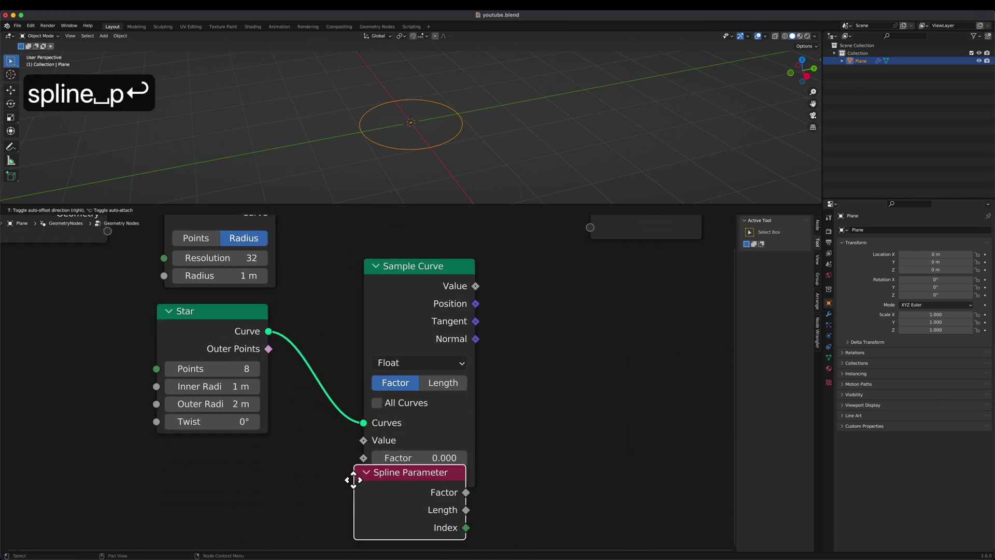
pyautogui.click(157, 459)
pyautogui.moveTo(292, 470); pyautogui.dragTo(363, 458)
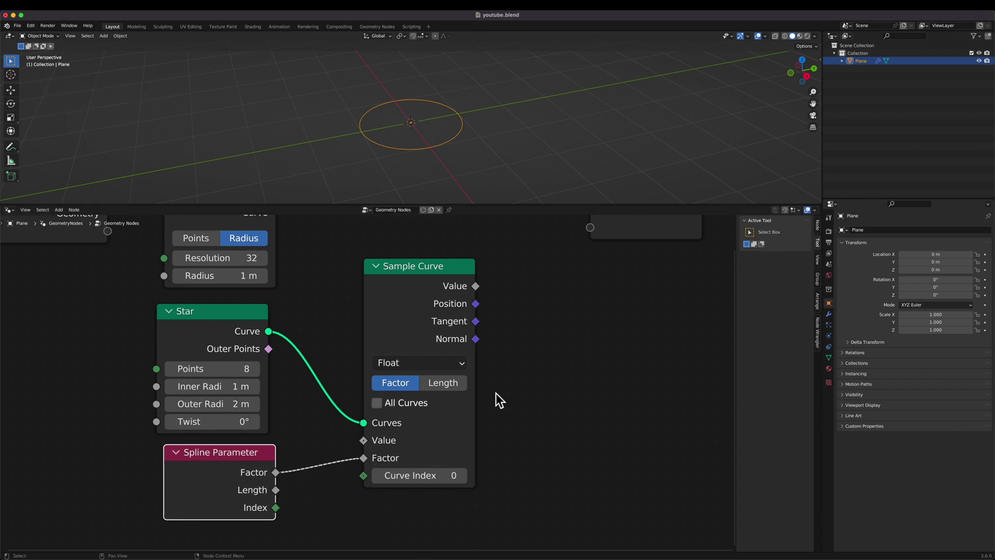
# Step: Move the Group Output farther away and insert a Set Position node on the link from Curve Circle
pyautogui.scroll(-4, 496, 393)
pyautogui.moveTo(496, 393); pyautogui.dragTo(465, 432, button='middle')
pyautogui.click(568, 310)
pyautogui.press('g')
pyautogui.click(663, 315)
pyautogui.hotkey('shift', 'a')
pyautogui.write('sset pos')
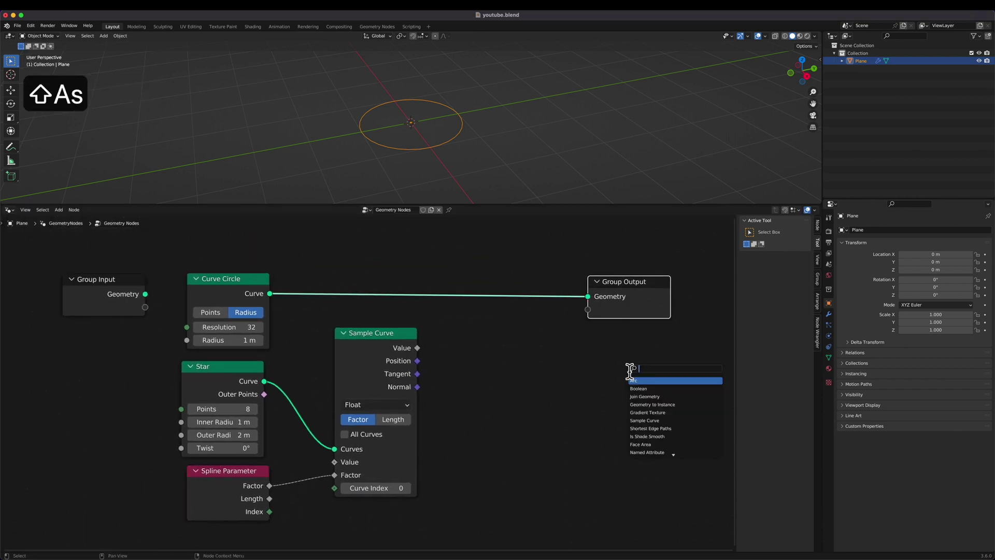
pyautogui.press('Return')
pyautogui.click(460, 279)
# Step: Shift Set Position and Group Output to make room and connect a new Position node to Set Position's Position input
pyautogui.moveTo(709, 267); pyautogui.dragTo(533, 381)
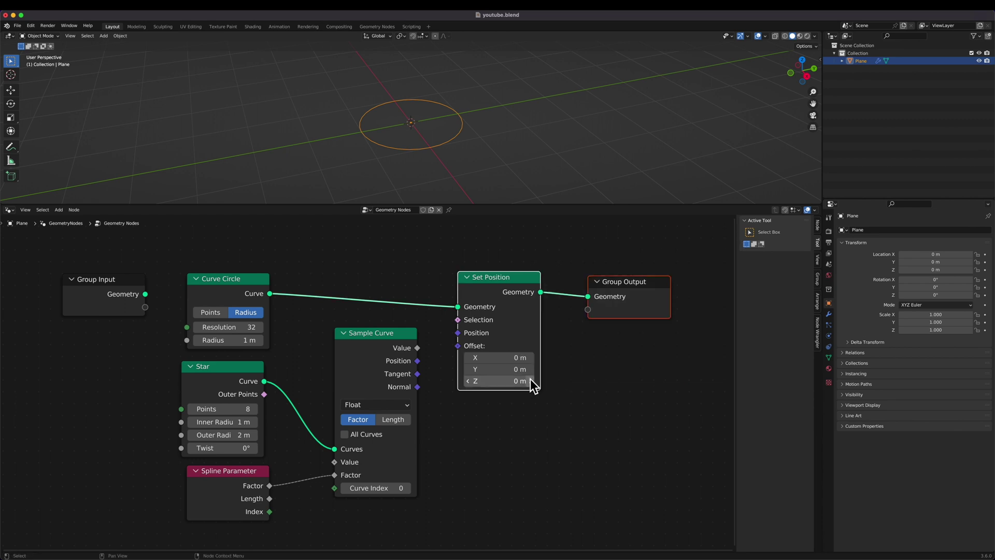
pyautogui.press('g')
pyautogui.click(648, 386)
pyautogui.hotkey('shift', 'a')
pyautogui.write('spos')
pyautogui.press('Return')
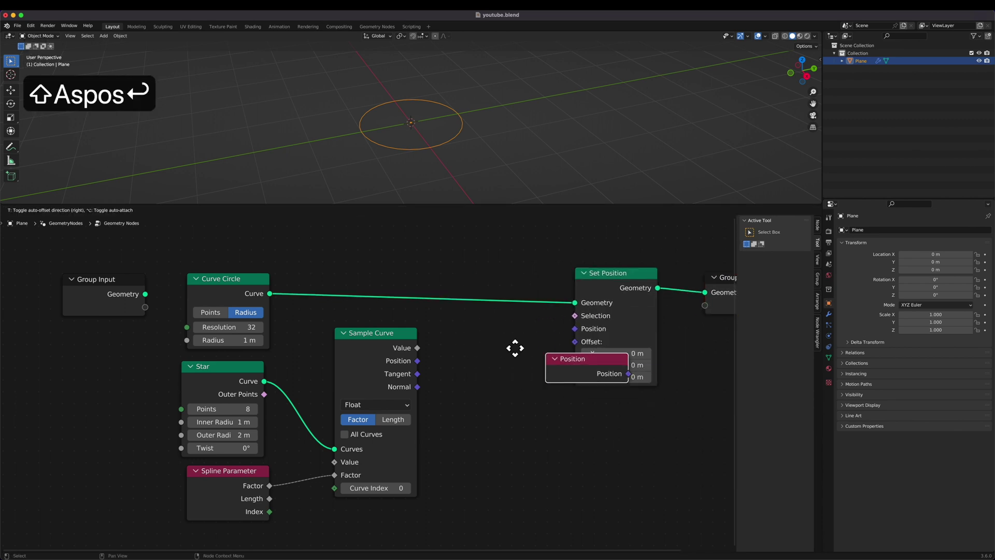
pyautogui.moveTo(585, 334); pyautogui.dragTo(584, 335)
pyautogui.scroll(-1, 602, 371)
# Step: Insert a Mix node set to Vector between the Position and Set Position nodes
pyautogui.hotkey('shift', 'a')
pyautogui.write('s')
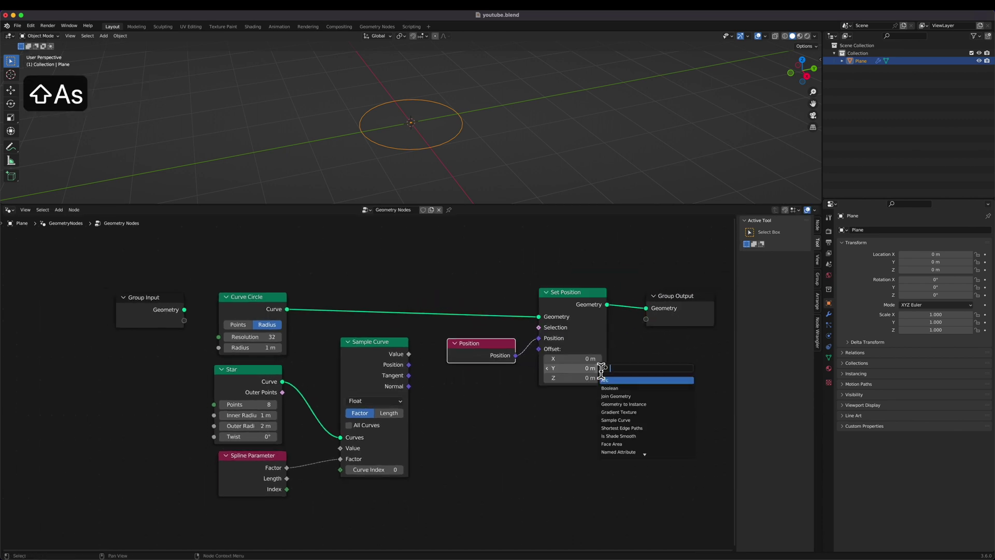
pyautogui.write('mix')
pyautogui.press('Return')
pyautogui.click(554, 402)
pyautogui.click(593, 429)
pyautogui.press('v')
pyautogui.press('g')
pyautogui.click(546, 349)
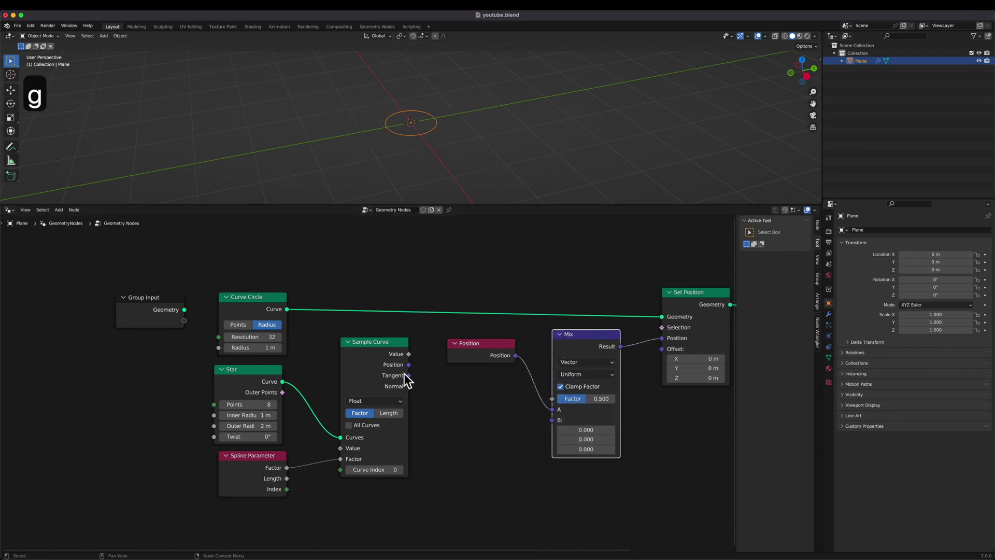
# Step: Connect Sample Curve's Position to the Mix node's B input and shift Sample Curve and the downstream nodes away from the Star
pyautogui.moveTo(409, 365); pyautogui.dragTo(425, 370)
pyautogui.moveTo(552, 424)
pyautogui.mouseDown()
pyautogui.moveTo(615, 398)
pyautogui.moveTo(559, 399)
pyautogui.mouseUp()
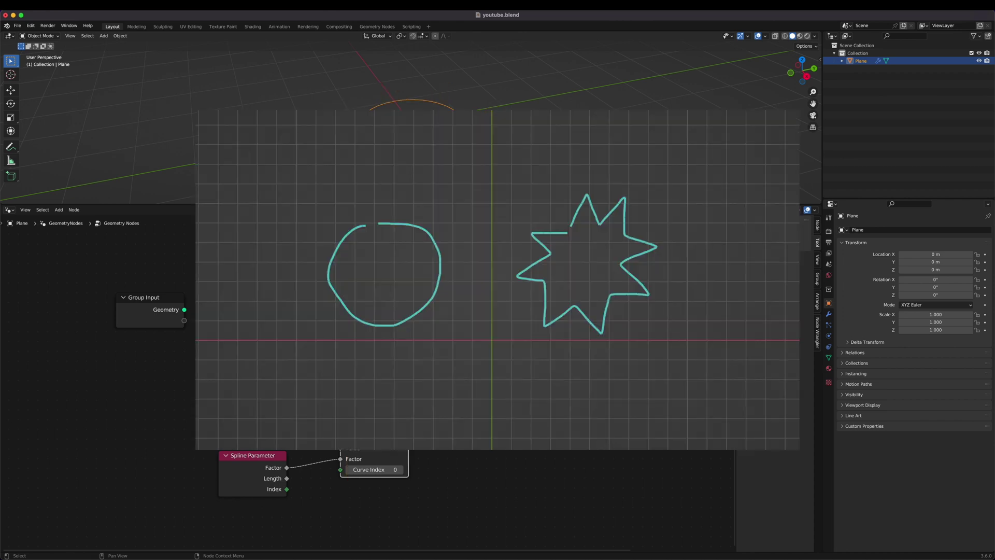
pyautogui.scroll(-2, 368, 384)
pyautogui.moveTo(559, 398); pyautogui.dragTo(505, 402, button='middle')
pyautogui.moveTo(689, 363); pyautogui.dragTo(325, 481)
pyautogui.press('g')
pyautogui.click(356, 482)
# Step: Insert a Resample Curve node with Count 25 after Curve Circle and a duplicate of it after Star
pyautogui.hotkey('shift', 'a')
pyautogui.write('sresam')
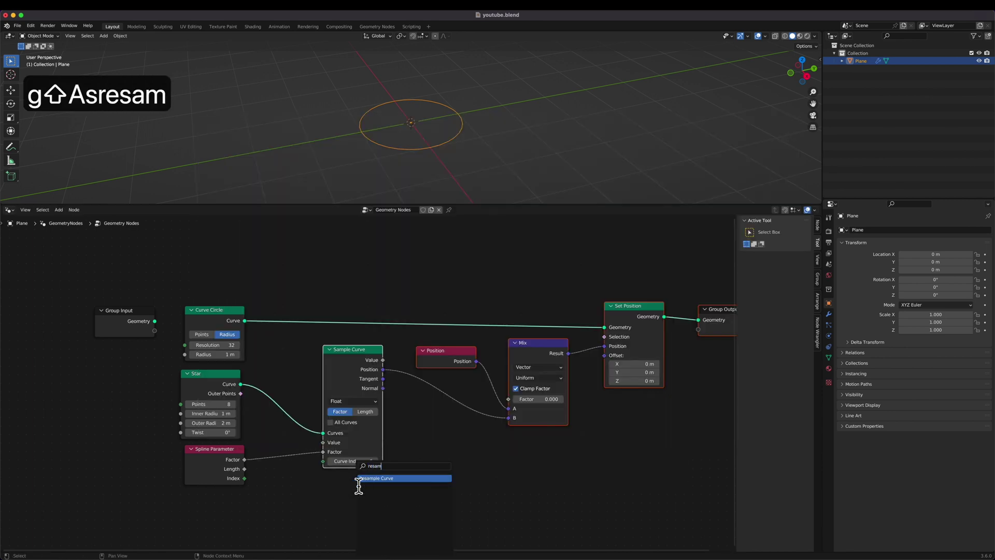
pyautogui.press('Return')
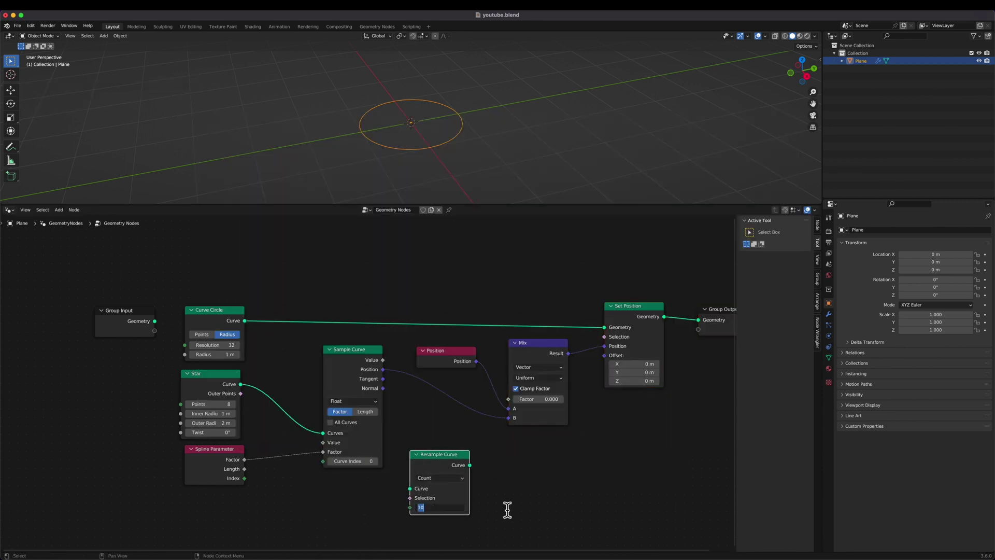
pyautogui.write('25')
pyautogui.press('Return')
pyautogui.press('g')
pyautogui.click(320, 309)
pyautogui.hotkey('shift', 'd')
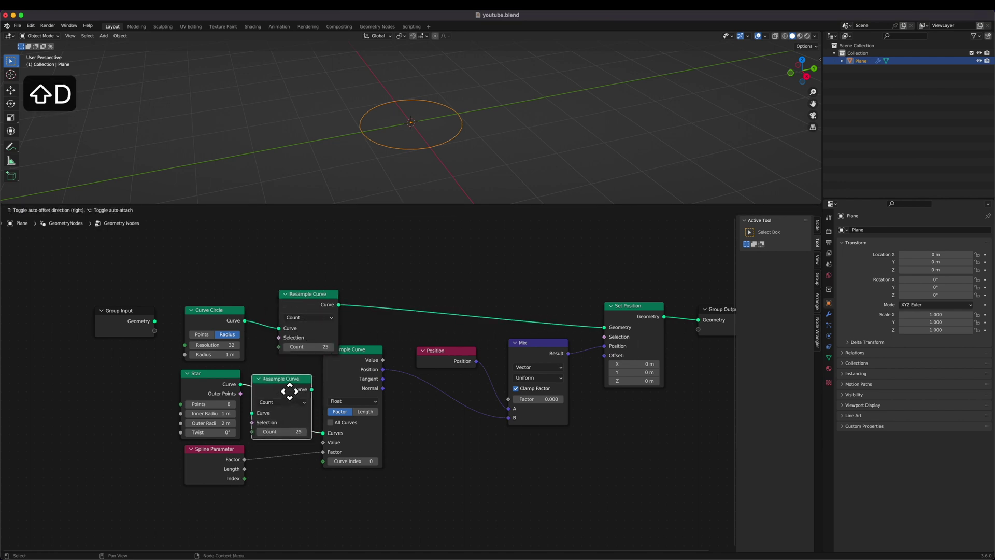
pyautogui.click(289, 390)
# Step: Set the Mix node's Factor to 1 and the Count of both Resample Curve nodes to 111
pyautogui.moveTo(399, 387); pyautogui.dragTo(365, 368, button='middle')
pyautogui.moveTo(563, 380)
pyautogui.mouseDown()
pyautogui.moveTo(578, 383)
pyautogui.moveTo(525, 380)
pyautogui.moveTo(577, 384)
pyautogui.mouseUp()
pyautogui.write('111')
pyautogui.press('Return')
pyautogui.click(280, 413)
pyautogui.write('111')
pyautogui.press('Return')
# Step: Set the Count of both Resample Curve nodes to 222
pyautogui.click(280, 329)
pyautogui.write('222')
pyautogui.click(278, 413)
pyautogui.write('222')
pyautogui.click(434, 431)
pyautogui.click(505, 409)
# Step: Spread out the Sample Curve, Position, Mix, Set Position and Group Output nodes, leaving a gap after the Resample Curve nodes
pyautogui.scroll(-2, 505, 409)
pyautogui.moveTo(689, 290); pyautogui.dragTo(420, 453)
pyautogui.press('g')
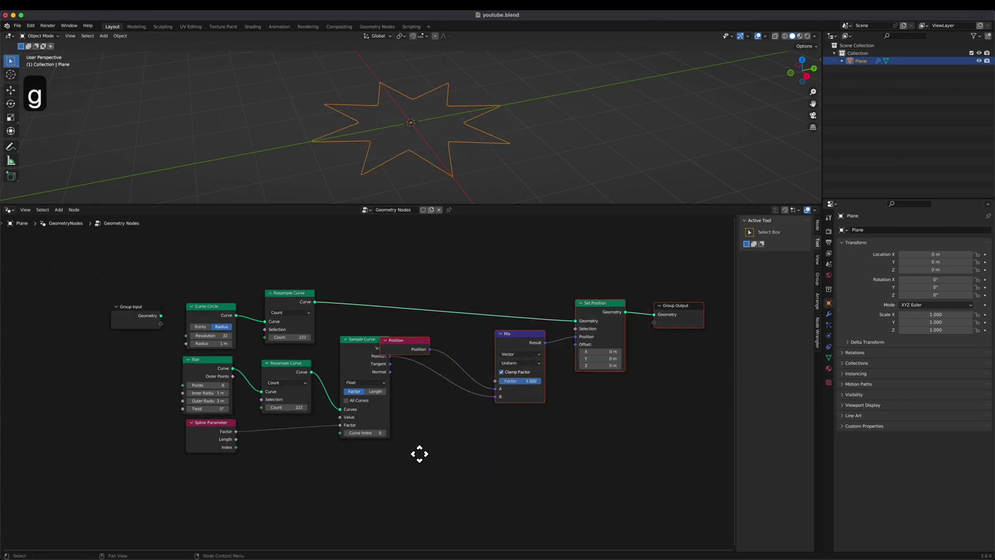
pyautogui.click(404, 432)
pyautogui.moveTo(388, 324); pyautogui.dragTo(430, 325)
pyautogui.moveTo(697, 273); pyautogui.dragTo(615, 368)
pyautogui.press('g')
pyautogui.click(609, 378)
pyautogui.moveTo(608, 317); pyautogui.dragTo(609, 321)
pyautogui.moveTo(366, 350); pyautogui.dragTo(446, 316, button='middle')
pyautogui.scroll(1, 447, 316)
pyautogui.moveTo(447, 317); pyautogui.dragTo(478, 328)
# Step: Add reroutes on both Resample Curve output links and delete the Curve Circle, Star and two Resample Curve nodes
pyautogui.keyDown('shift'); pyautogui.moveTo(409, 253); pyautogui.dragTo(409, 358, button='right'); pyautogui.keyUp('shift')
pyautogui.moveTo(401, 250); pyautogui.dragTo(272, 375)
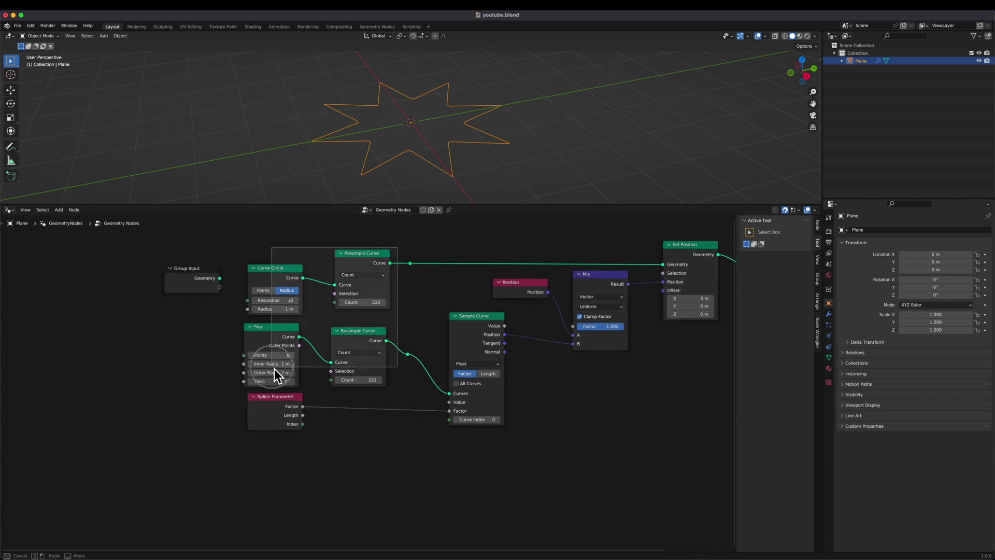
pyautogui.press('super+x')
# Step: Put each reroute in its own frame and label the frame feeding Set Position "prev"
pyautogui.press('super+j')
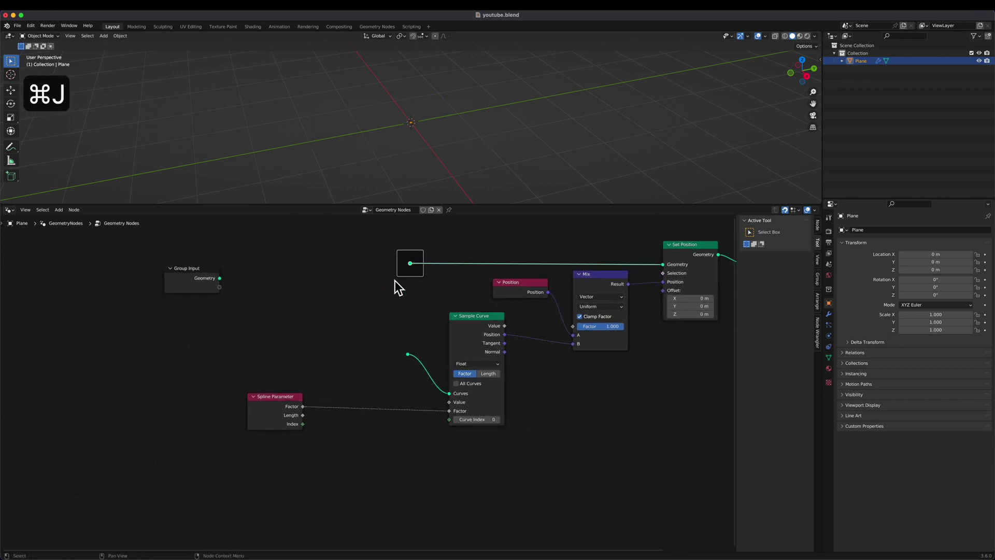
pyautogui.moveTo(420, 333); pyautogui.dragTo(423, 335)
pyautogui.press('super+j')
pyautogui.click(418, 258)
pyautogui.press('F2')
pyautogui.write('prev')
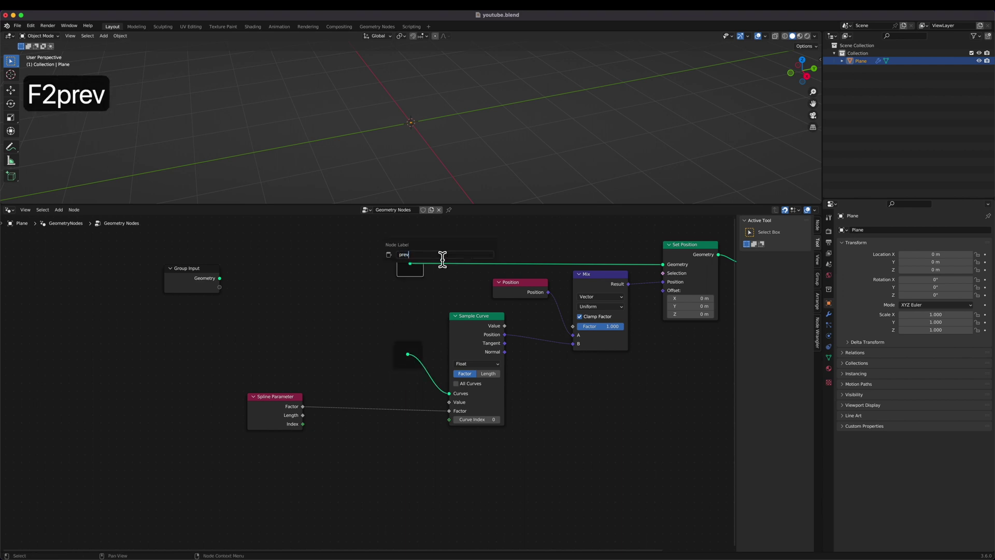
pyautogui.press('Return')
# Step: Label the frame feeding Sample Curve "next" and move the Spline Parameter node closer to Sample Curve
pyautogui.click(413, 349)
pyautogui.press('F2')
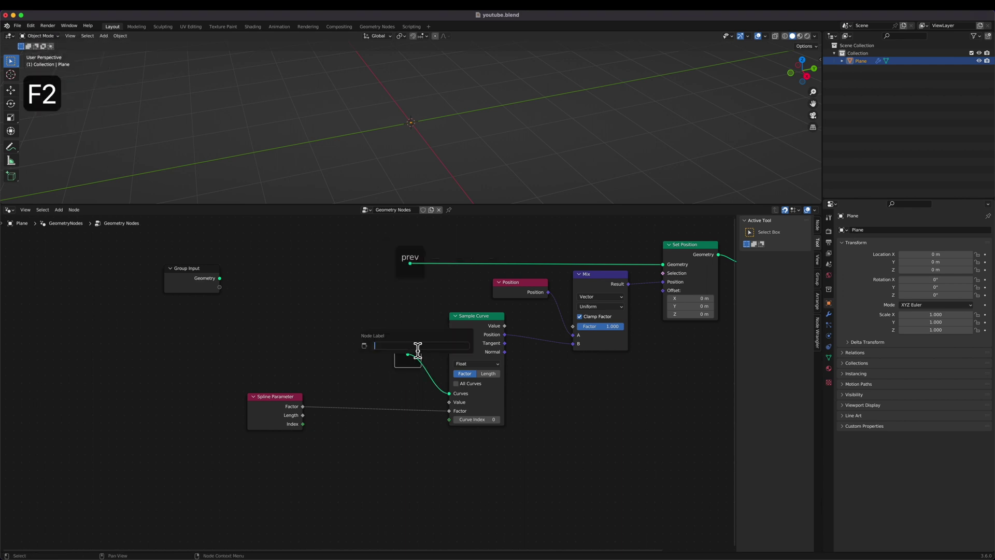
pyautogui.write('next')
pyautogui.press('Return')
pyautogui.click(275, 404)
pyautogui.press('g')
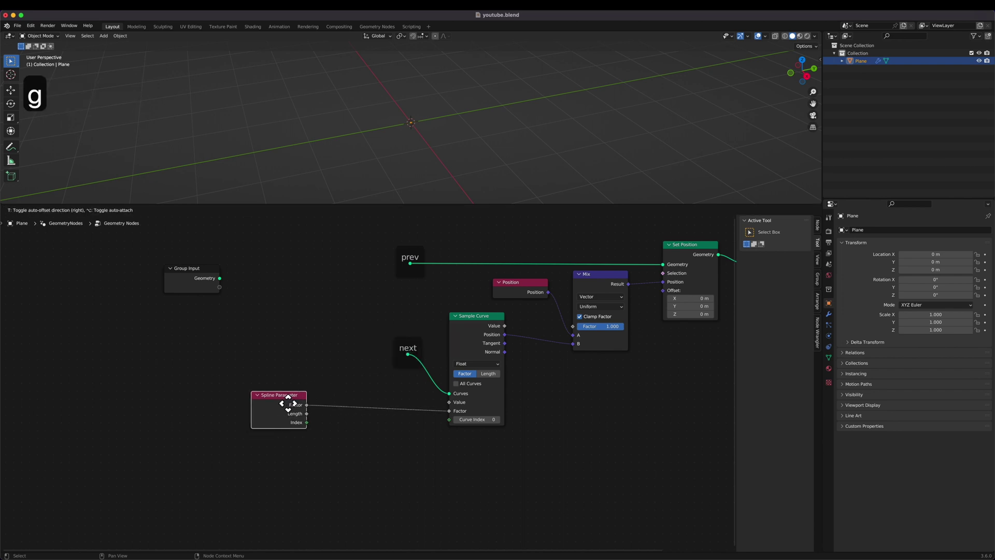
pyautogui.click(343, 410)
# Step: Deselect the plane, set the 3D viewport to top orthographic view and enlarge its area
pyautogui.click(574, 159)
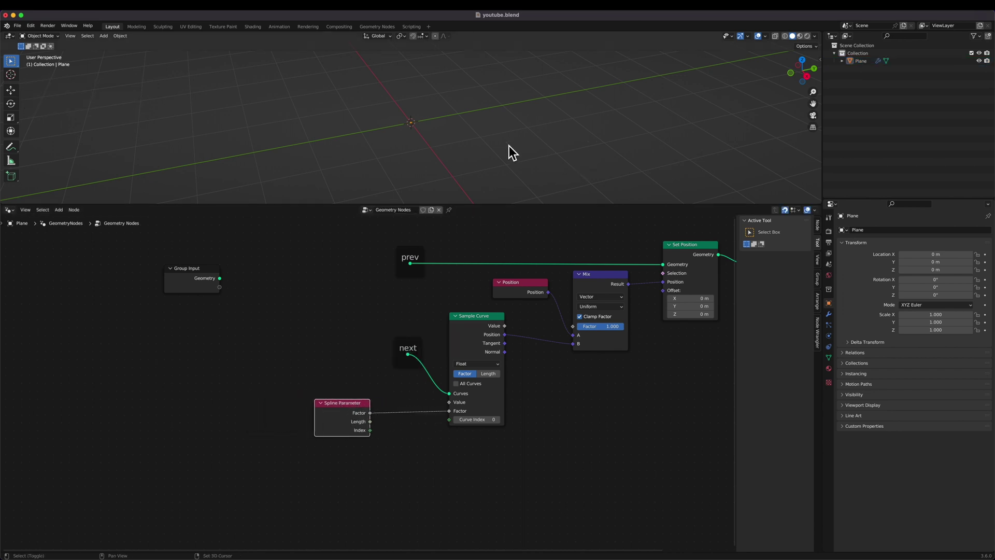
pyautogui.press('`')
pyautogui.press('8')
pyautogui.keyDown('shift'); pyautogui.hscroll(1, 509, 145); pyautogui.keyUp('shift')
pyautogui.moveTo(490, 201); pyautogui.dragTo(486, 258)
pyautogui.hscroll(4, 477, 188)
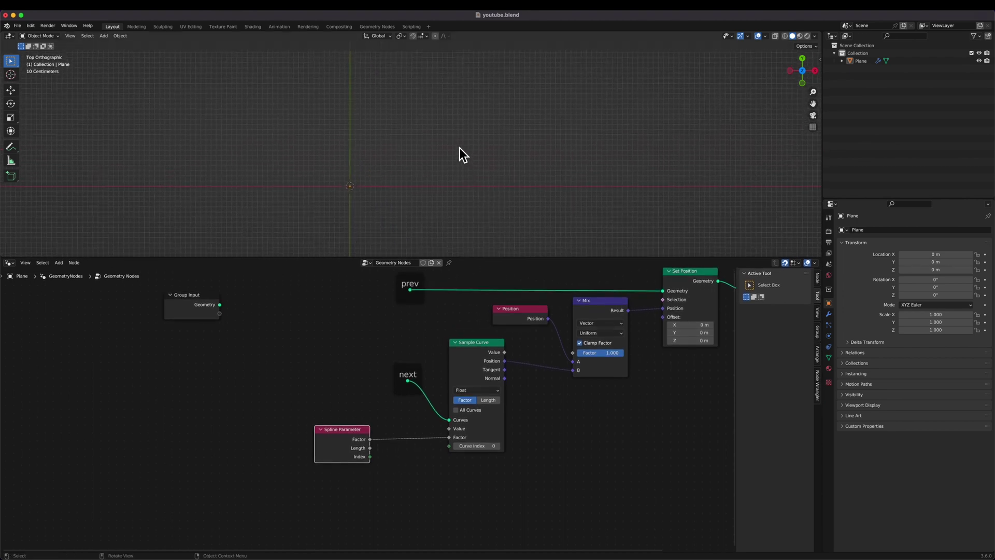
# Step: Add a Bezier curve and move it about 2 m along X and 0.98 m along Y
pyautogui.hotkey('shift', 'a')
pyautogui.moveTo(458, 168)
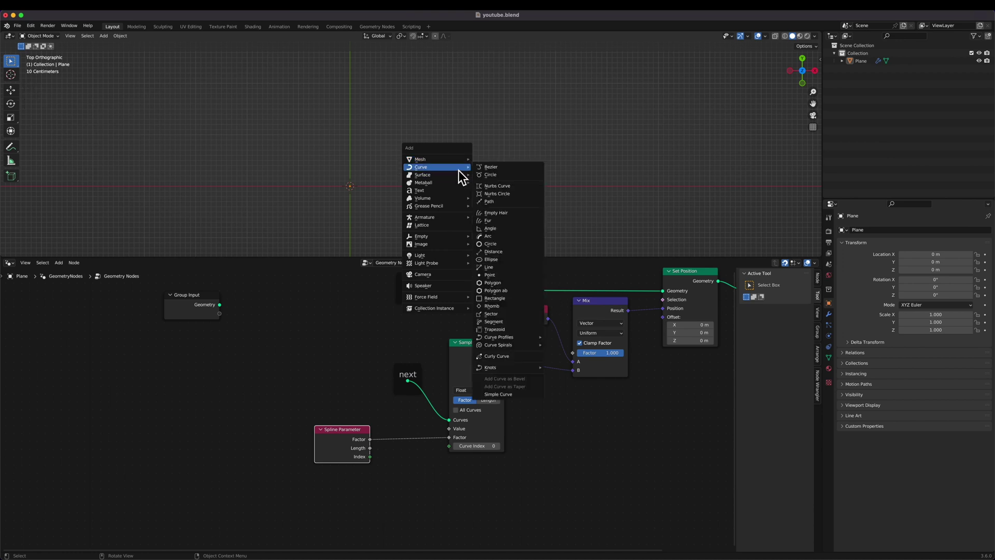
pyautogui.click(492, 168)
pyautogui.press('g')
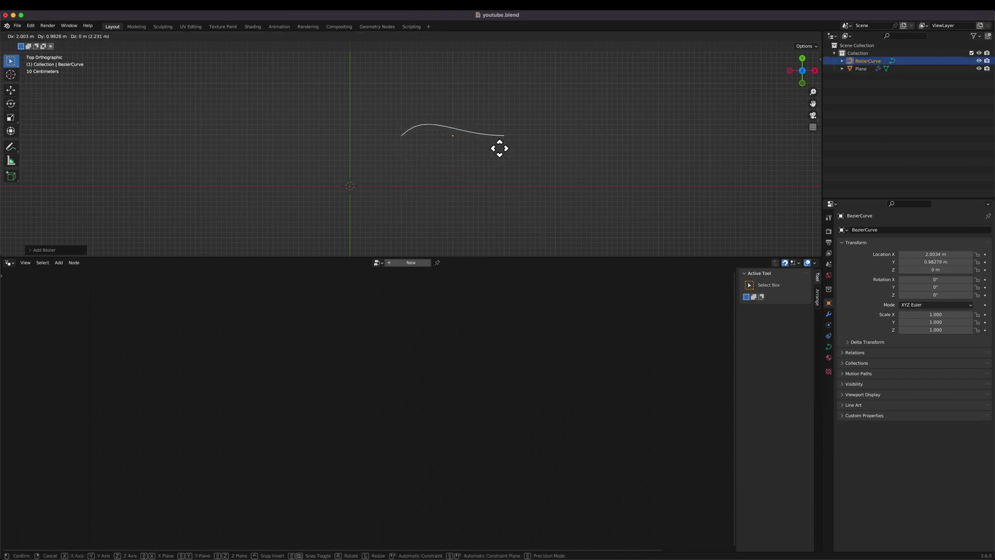
pyautogui.click(500, 149)
# Step: Delete all control points of the Bezier curve in Edit Mode
pyautogui.press('Tab')
pyautogui.press('a')
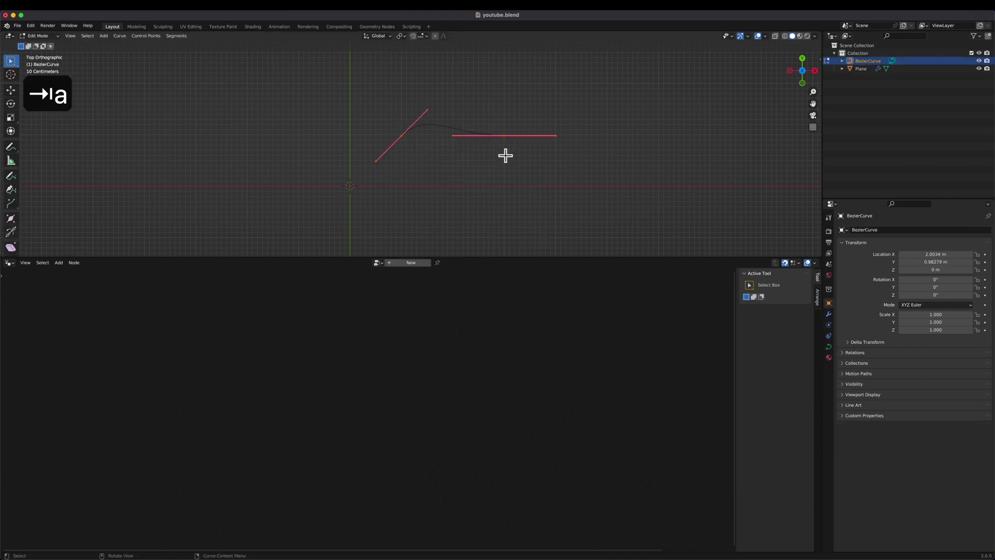
pyautogui.press('x')
pyautogui.click(502, 150)
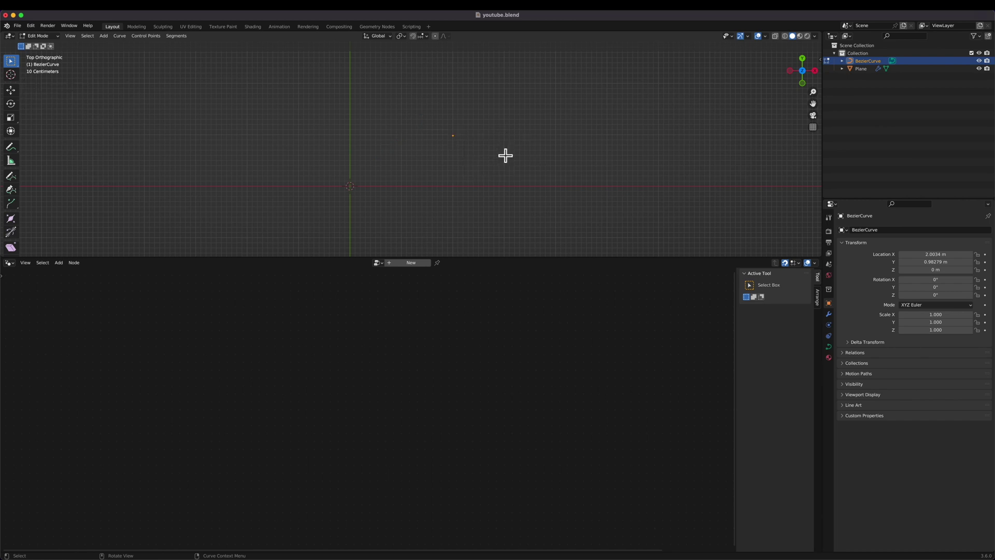
# Step: Draw a freehand zero shape in the emptied Bezier curve and delete a surplus control point
pyautogui.click(11, 176)
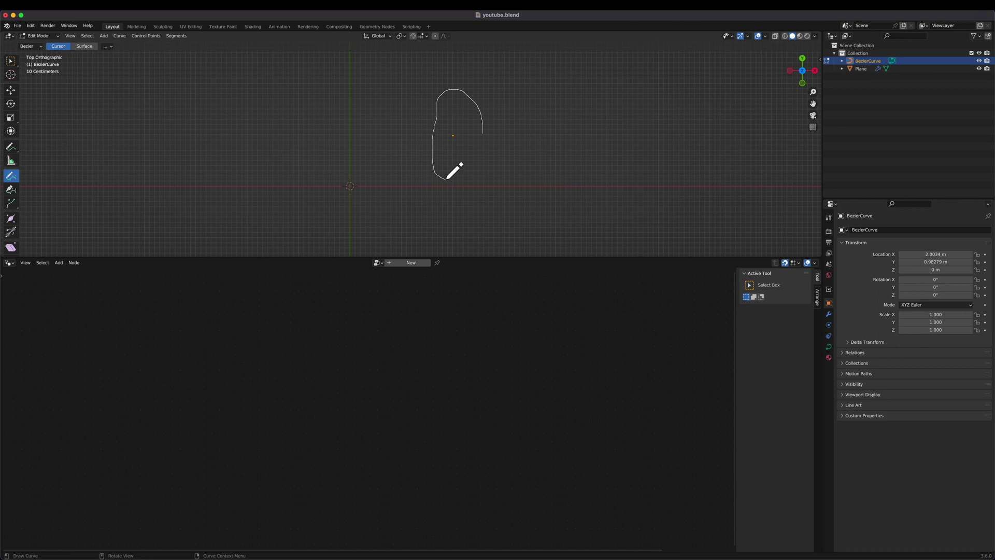
pyautogui.press('Tab')
pyautogui.press('Tab')
pyautogui.press('w')
pyautogui.click(440, 104)
pyautogui.press('x')
pyautogui.click(474, 122)
# Step: Move, rotate and scale the zero's control points to smooth it into an even upright oval
pyautogui.press('g')
pyautogui.click(460, 145)
pyautogui.press('g')
pyautogui.click(420, 151)
pyautogui.click(463, 181)
pyautogui.press('r')
pyautogui.click(524, 220)
pyautogui.press('g')
pyautogui.click(517, 223)
pyautogui.press('s')
pyautogui.click(669, 221)
pyautogui.click(670, 234)
pyautogui.press('g')
pyautogui.click(674, 240)
# Step: Reposition the control point on the zero's right side to bring the ends together, and return to Object Mode
pyautogui.press('Tab')
pyautogui.press('Tab')
pyautogui.press('Tab')
pyautogui.press('Tab')
pyautogui.click(496, 150)
pyautogui.press('g')
pyautogui.click(507, 137)
pyautogui.press('Tab')
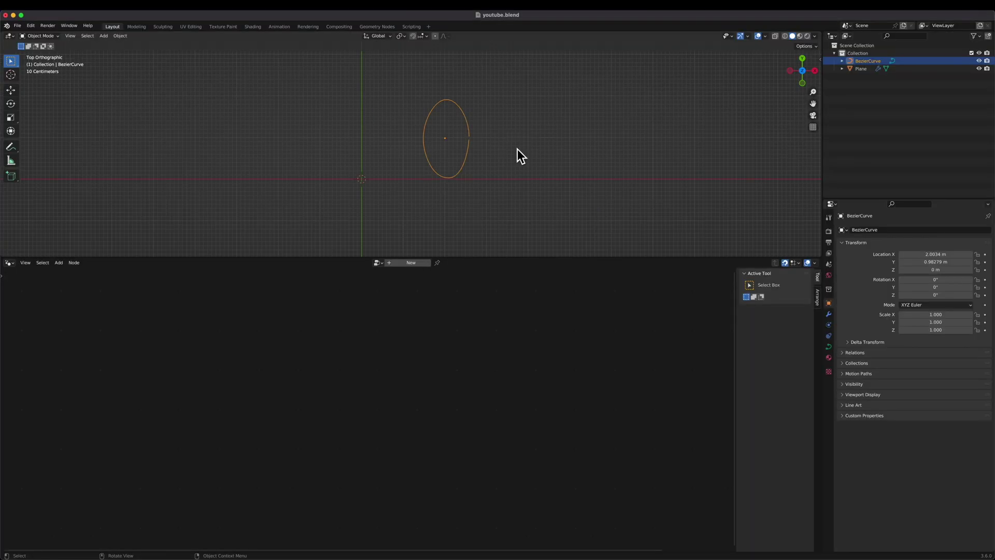
# Step: Move the zero curve into a new collection named "numbers"
pyautogui.press('m')
pyautogui.click(517, 148)
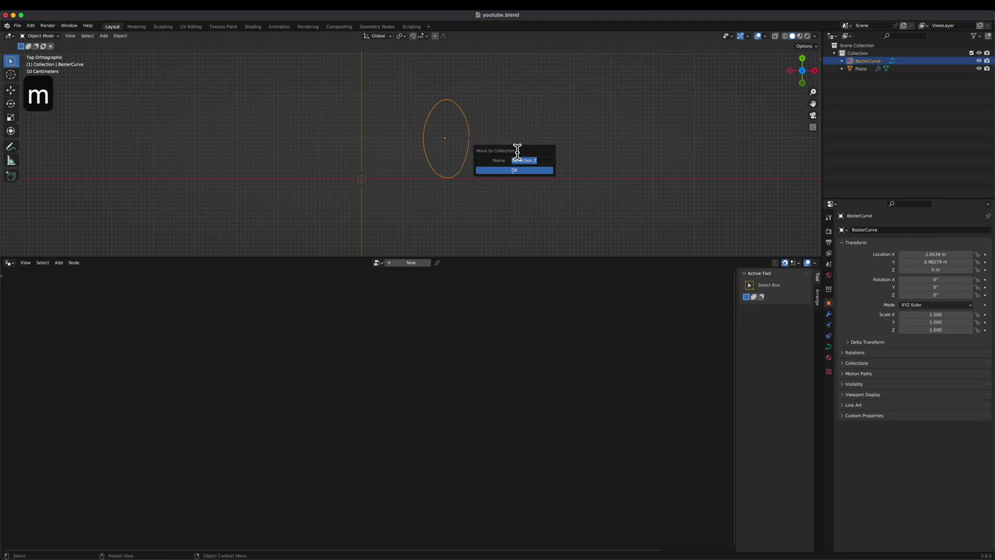
pyautogui.write('numbe')
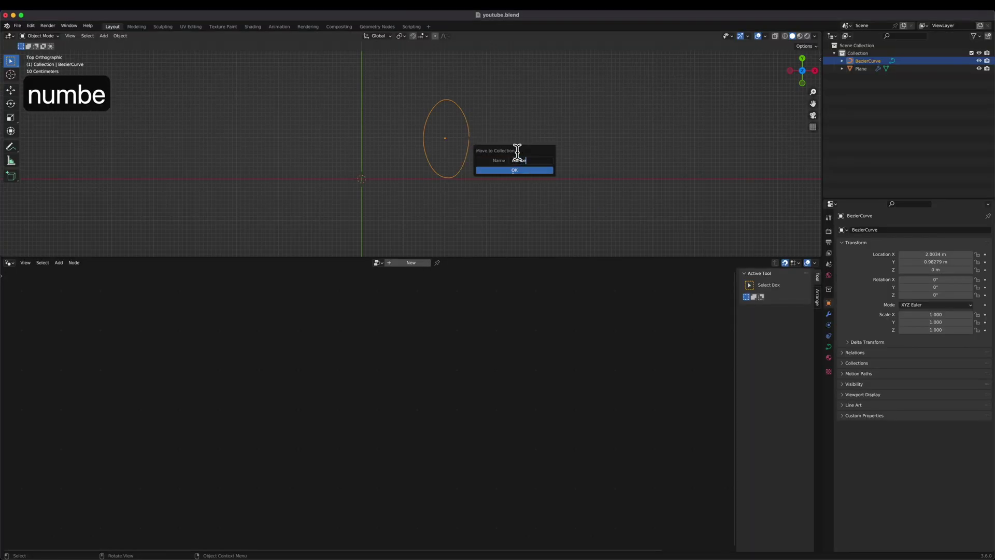
pyautogui.press('Return')
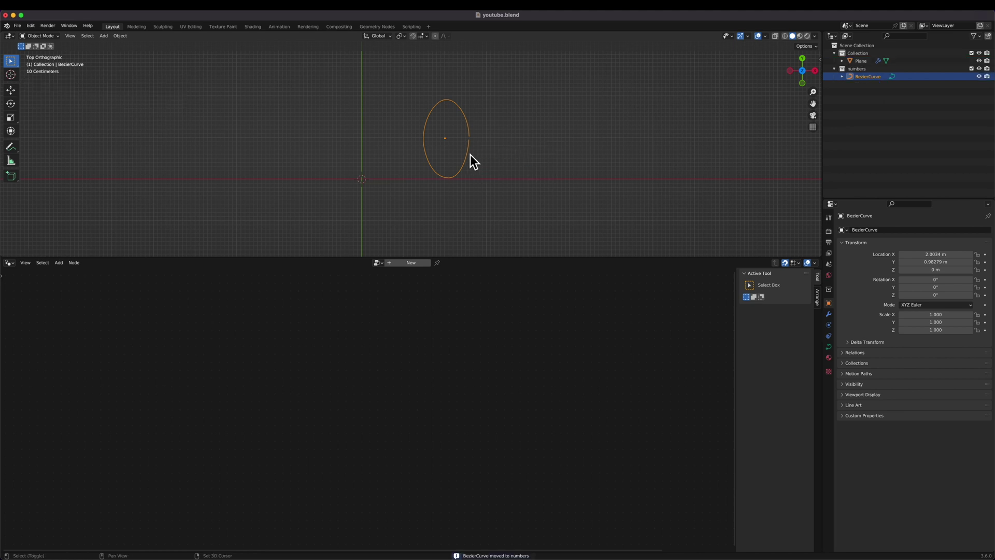
# Step: Duplicate the zero curve about 2 m along X and delete all control points of the copy
pyautogui.hotkey('shift', 'd')
pyautogui.press('x')
pyautogui.click(551, 158)
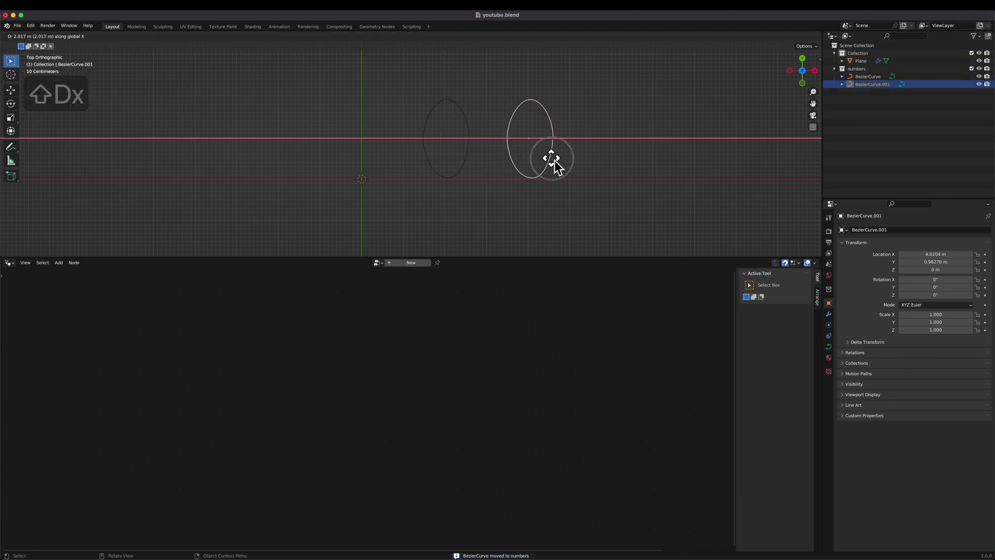
pyautogui.press('Tab')
pyautogui.keyDown('shift'); pyautogui.moveTo(604, 169); pyautogui.dragTo(558, 165, button='middle'); pyautogui.keyUp('shift')
pyautogui.press('a')
pyautogui.press('x')
pyautogui.click(524, 133)
# Step: Draw a nearly vertical stroke for the number 1, adjust its position in Edit Mode and return to Object Mode
pyautogui.hotkey('shift', 'space')
pyautogui.click(498, 191)
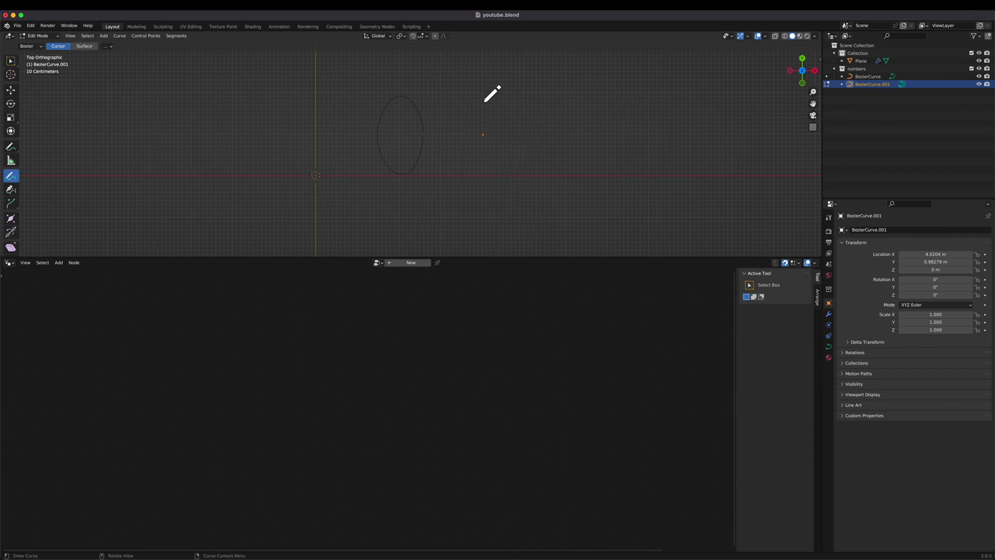
pyautogui.moveTo(482, 152); pyautogui.dragTo(481, 174)
pyautogui.press('Tab')
pyautogui.press('Tab')
pyautogui.press('a')
pyautogui.press('g')
pyautogui.click(493, 168)
pyautogui.press('Tab')
# Step: Duplicate the number 1 curve about 2 m along X and delete the control points of the copy
pyautogui.hotkey('shift', 'd')
pyautogui.press('x')
pyautogui.click(576, 169)
pyautogui.press('Tab')
pyautogui.keyDown('shift'); pyautogui.hscroll(2, 577, 168); pyautogui.keyUp('shift')
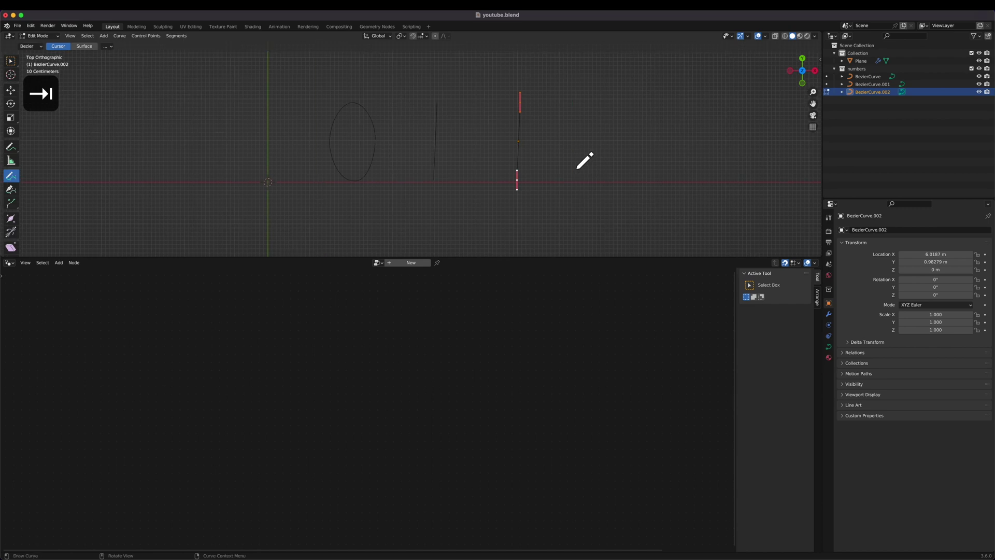
pyautogui.press('x')
pyautogui.click(578, 169)
# Step: Draw a freehand number 2 in the new copy, undoing the unwanted first change
pyautogui.keyDown('shift'); pyautogui.hscroll(1, 577, 169); pyautogui.keyUp('shift')
pyautogui.press('super+z')
pyautogui.moveTo(472, 119); pyautogui.dragTo(488, 98)
pyautogui.moveTo(524, 169); pyautogui.dragTo(524, 169)
pyautogui.press('Tab')
pyautogui.press('Tab')
pyautogui.press('w')
# Step: Move and scale the number 2's control points to refine its curve and base, and return to Object Mode
pyautogui.click(470, 171)
pyautogui.press('g')
pyautogui.click(460, 176)
pyautogui.click(525, 106)
pyautogui.press('g')
pyautogui.click(464, 140)
pyautogui.moveTo(526, 106); pyautogui.dragTo(446, 191)
pyautogui.press('g')
pyautogui.click(457, 182)
pyautogui.click(521, 174)
pyautogui.press('g')
pyautogui.press('s')
pyautogui.press('Tab')
# Step: Duplicate the number 2 curve about 2.2 m along X and delete all control points of the copy
pyautogui.hotkey('shift', 'd')
pyautogui.press('x')
pyautogui.click(661, 136)
pyautogui.press('Tab')
pyautogui.press('a')
pyautogui.press('x')
pyautogui.click(604, 115)
# Step: Draw a freehand number 3 in the emptied copy with the Draw tool and switch back to selecting
pyautogui.hotkey('shift', 'space')
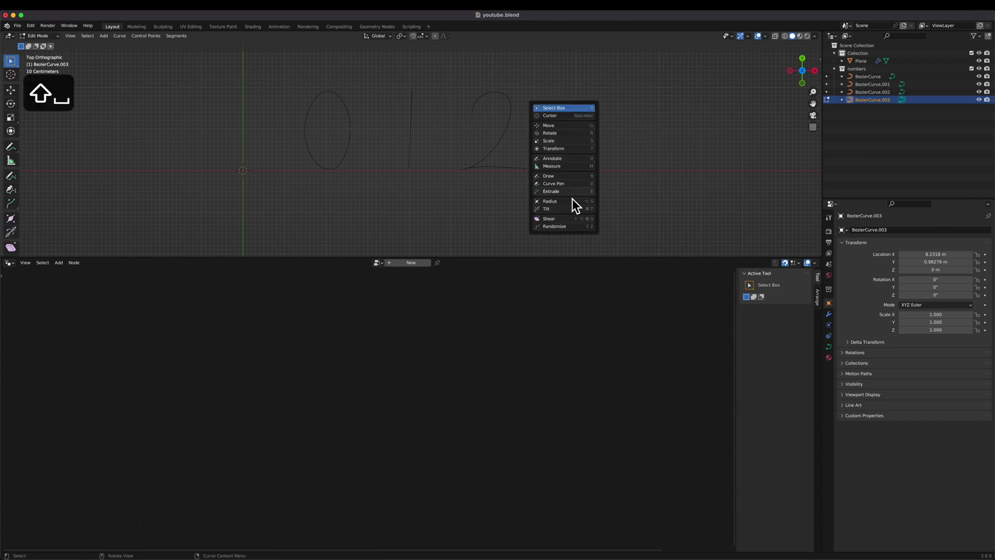
pyautogui.click(589, 177)
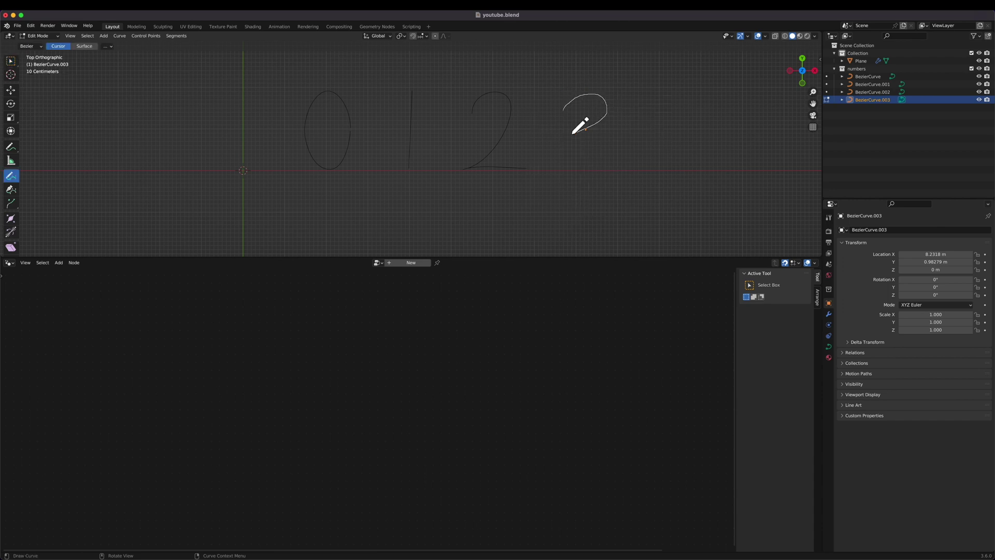
pyautogui.moveTo(556, 158); pyautogui.dragTo(556, 158)
pyautogui.press('Tab')
pyautogui.press('Tab')
pyautogui.press('w')
# Step: Move the number 3's control points to refine both bowls and its lower end, and return to Object Mode
pyautogui.click(608, 169)
pyautogui.press('g')
pyautogui.click(617, 166)
pyautogui.moveTo(598, 86); pyautogui.dragTo(552, 167)
pyautogui.press('g')
pyautogui.click(580, 109)
pyautogui.press('g')
pyautogui.click(569, 142)
pyautogui.press('g')
pyautogui.click(557, 167)
pyautogui.press('Tab')
# Step: Select the plane and bring the numbers collection into its geometry node tree as a Collection Info node
pyautogui.keyDown('shift'); pyautogui.moveTo(504, 179); pyautogui.dragTo(587, 161, button='middle'); pyautogui.keyUp('shift')
pyautogui.scroll(-1, 587, 160)
pyautogui.click(391, 166)
pyautogui.click(857, 63)
pyautogui.keyDown('shift'); pyautogui.moveTo(505, 160); pyautogui.dragTo(588, 158, button='middle'); pyautogui.keyUp('shift')
pyautogui.moveTo(866, 69); pyautogui.dragTo(521, 273)
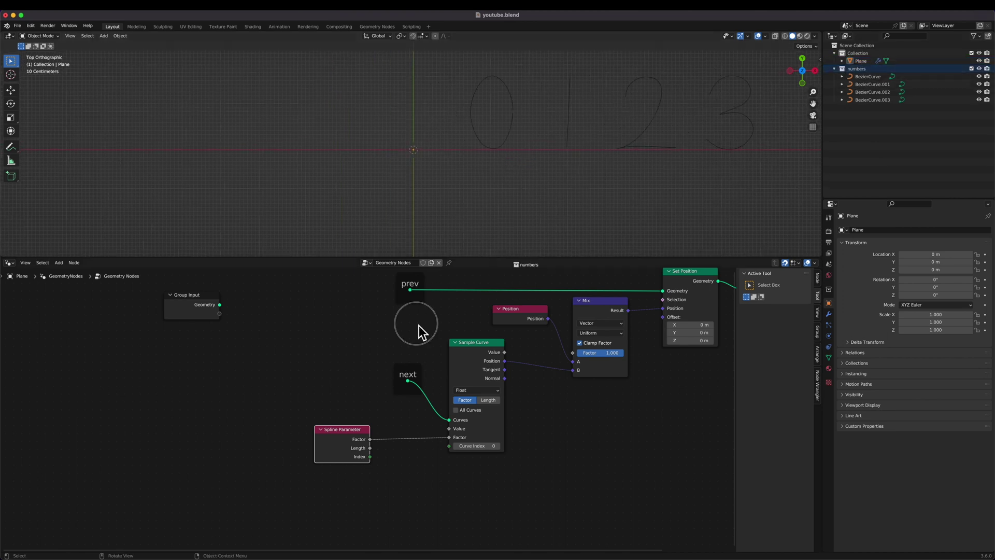
pyautogui.moveTo(283, 327); pyautogui.dragTo(327, 335)
# Step: Connect Collection Info's Instances output to the prev reroute, with Separate Children and Reset Children enabled
pyautogui.hscroll(-2, 327, 335)
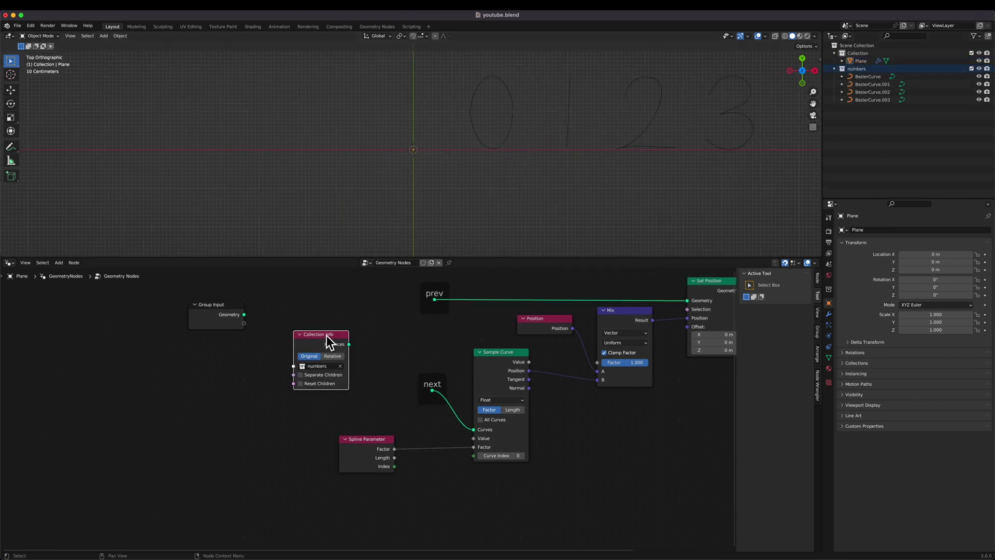
pyautogui.hscroll(-2, 326, 335)
pyautogui.moveTo(368, 351); pyautogui.dragTo(454, 313)
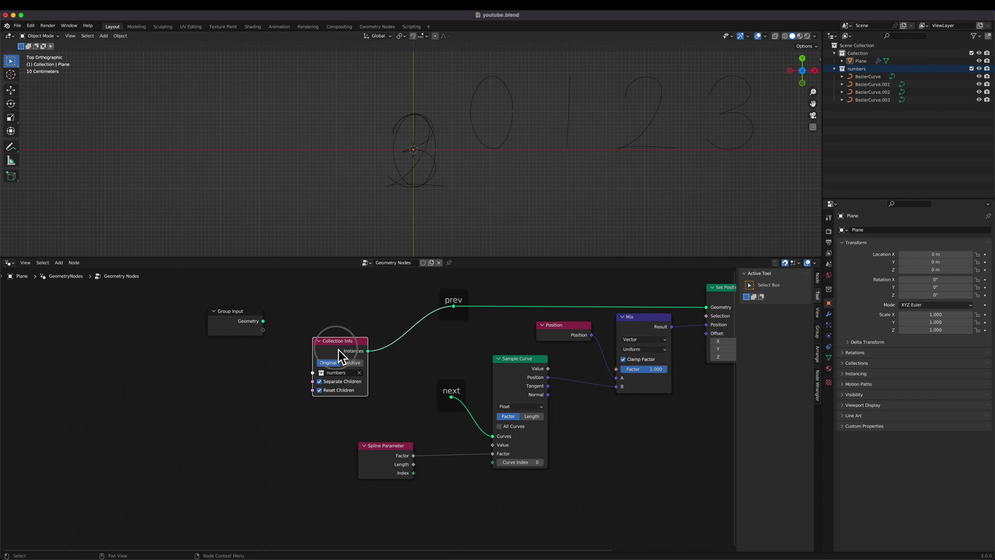
# Step: Move the Collection Info and Group Input nodes farther away from the prev frame to make room
pyautogui.press('g')
pyautogui.click(297, 304)
pyautogui.click(232, 324)
pyautogui.press('g')
pyautogui.click(162, 333)
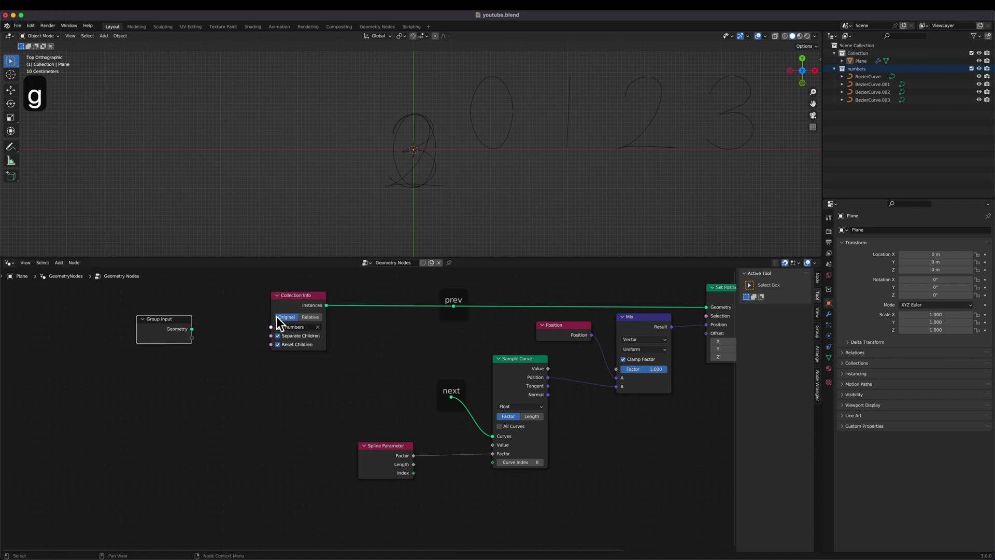
# Step: Disable Separate Children and Reset Children, cut the link from Collection Info to prev, and reposition the node
pyautogui.click(254, 332)
pyautogui.click(262, 345)
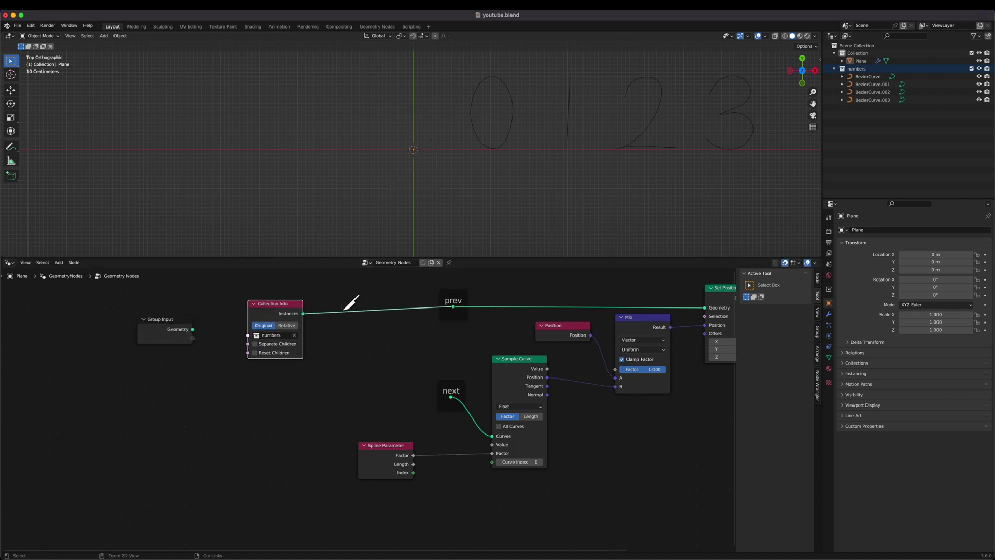
pyautogui.press('g')
pyautogui.click(281, 349)
# Step: Add an Instance on Points node and connect its Instances output to the prev reroute
pyautogui.hotkey('shift', 'a')
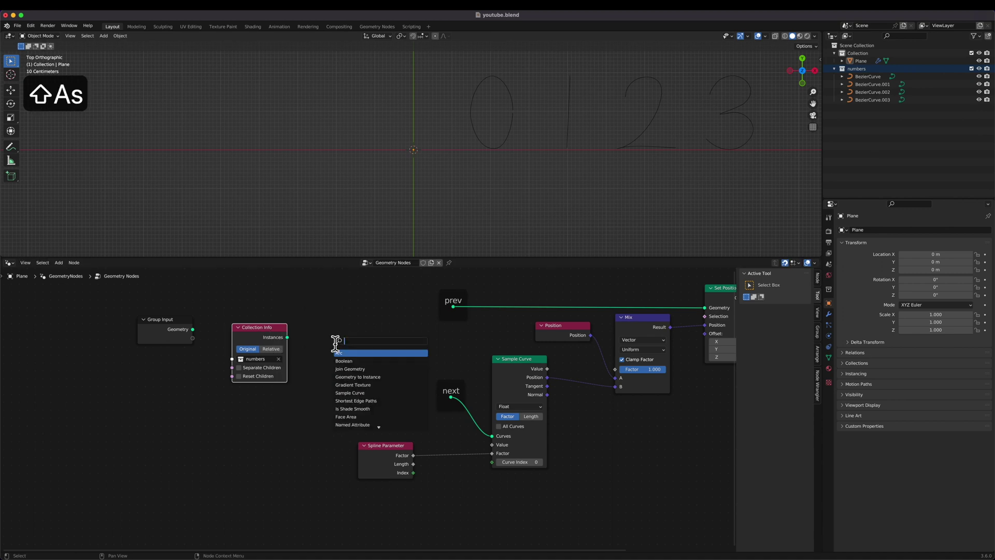
pyautogui.write('ins on p')
pyautogui.press('Return')
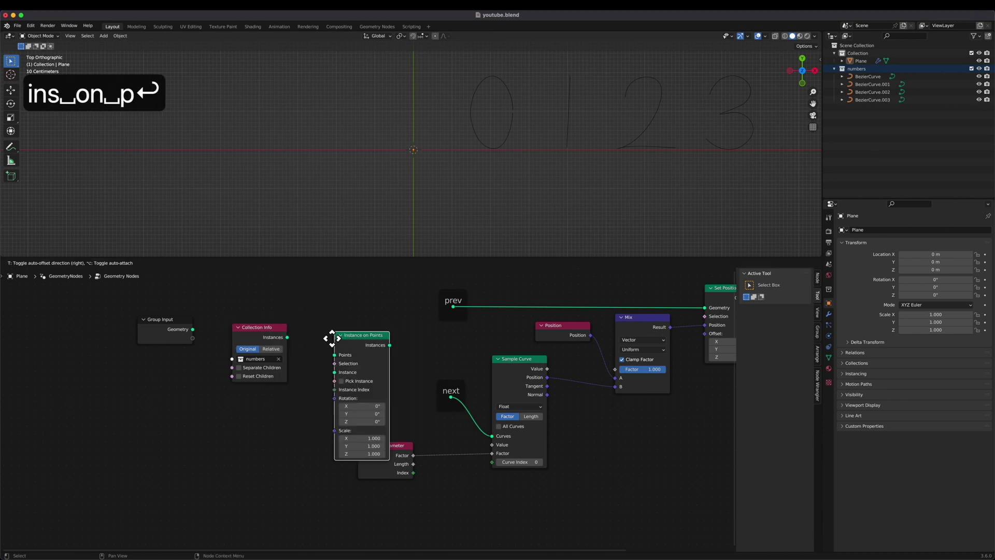
pyautogui.click(359, 265)
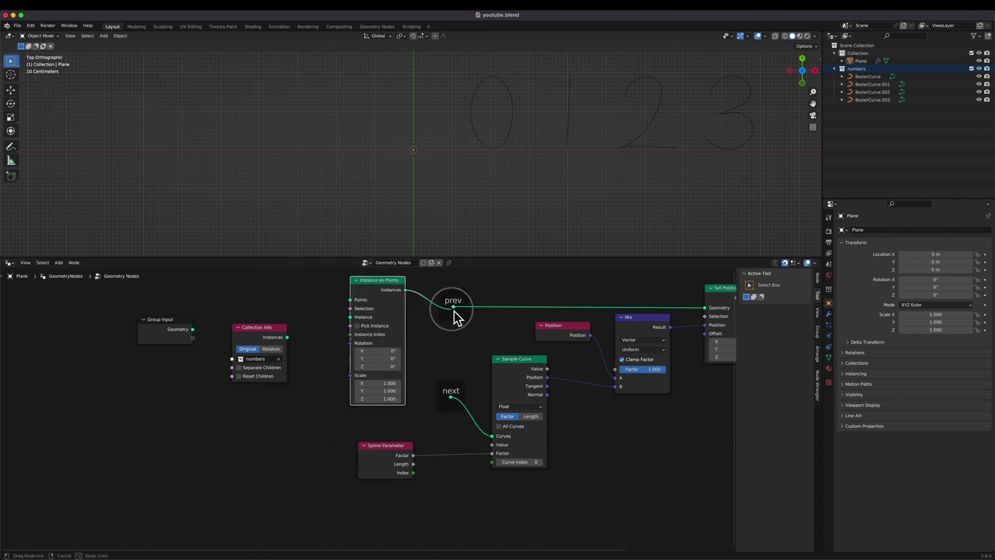
# Step: Add a Points node feeding the Points input of Instance on Points, move it above Collection Info and hide its unused sockets
pyautogui.hscroll(-5, 455, 310)
pyautogui.hotkey('shift', 'a')
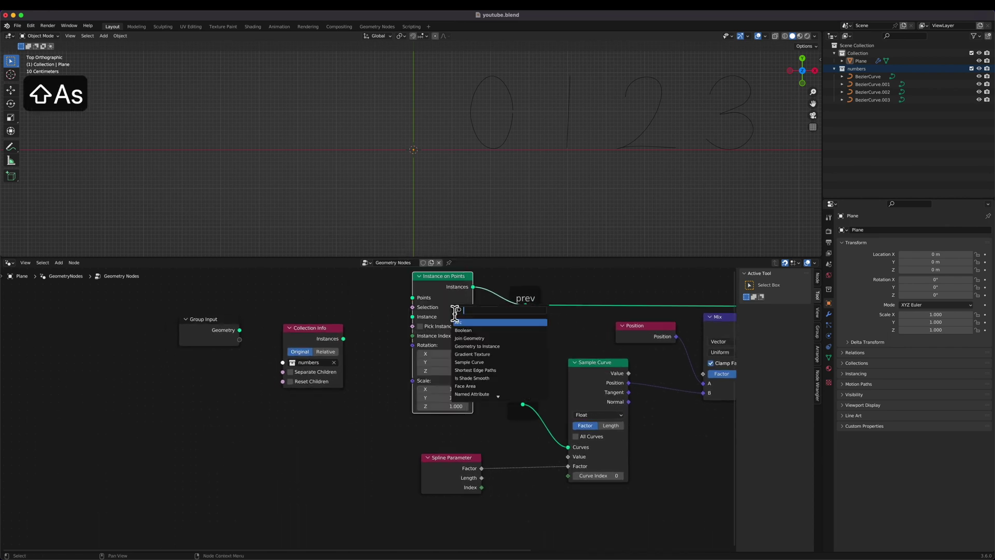
pyautogui.write('po')
pyautogui.press('Return')
pyautogui.scroll(3, 407, 295)
pyautogui.click(288, 335)
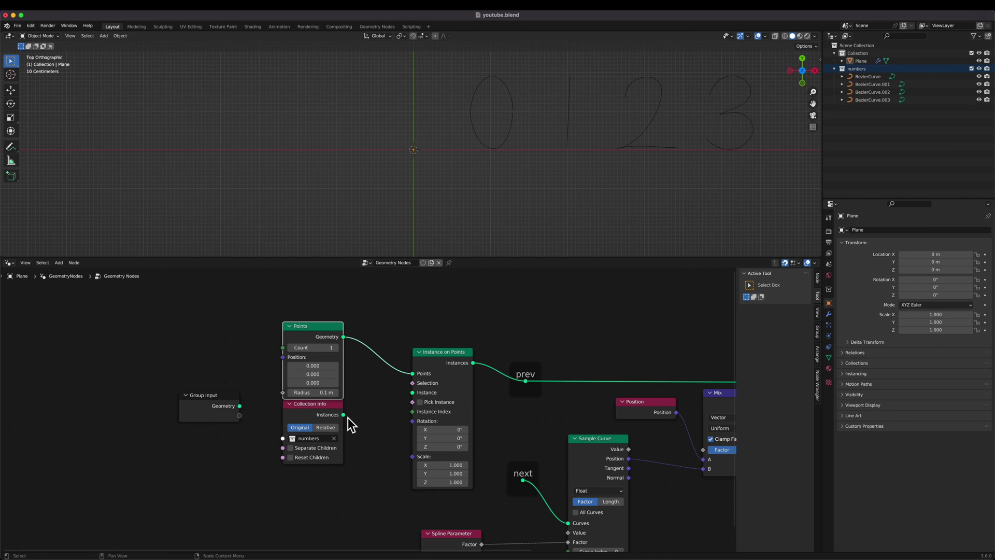
pyautogui.press('g')
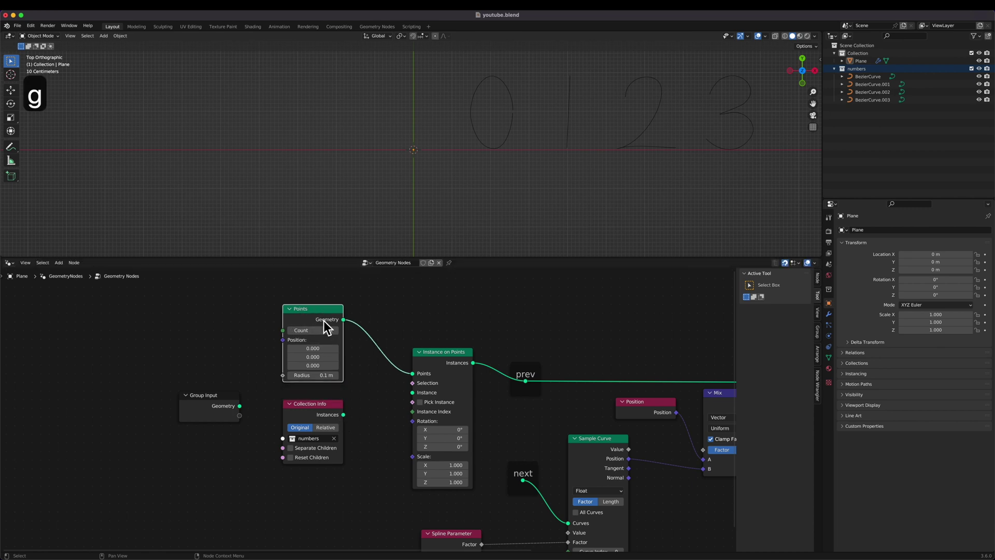
pyautogui.hotkey('ctrl', 'h')
# Step: Connect Collection Info to the Instance input, enabling Separate Children, Reset Children and Pick Instance, and move Collection Info beneath Points
pyautogui.moveTo(343, 414); pyautogui.dragTo(397, 397)
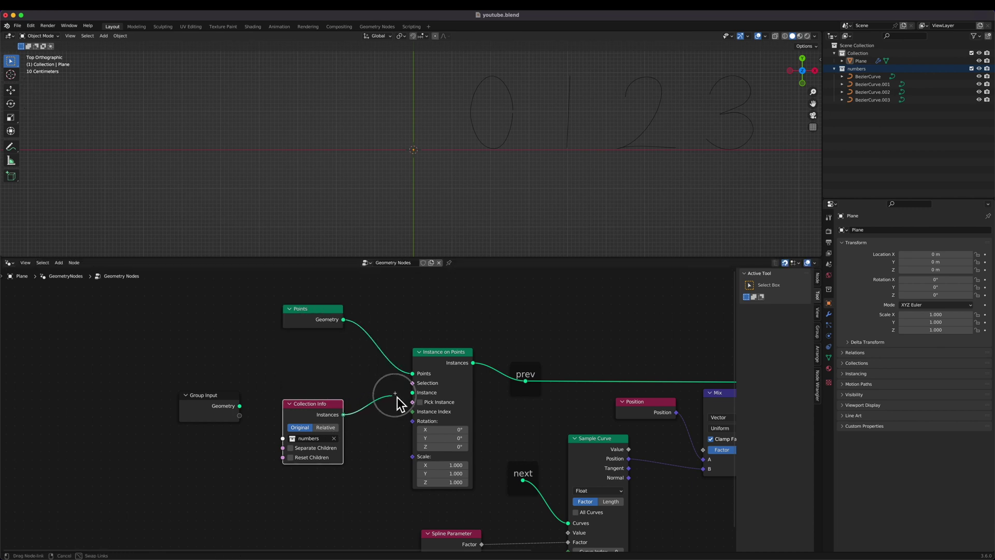
pyautogui.click(306, 449)
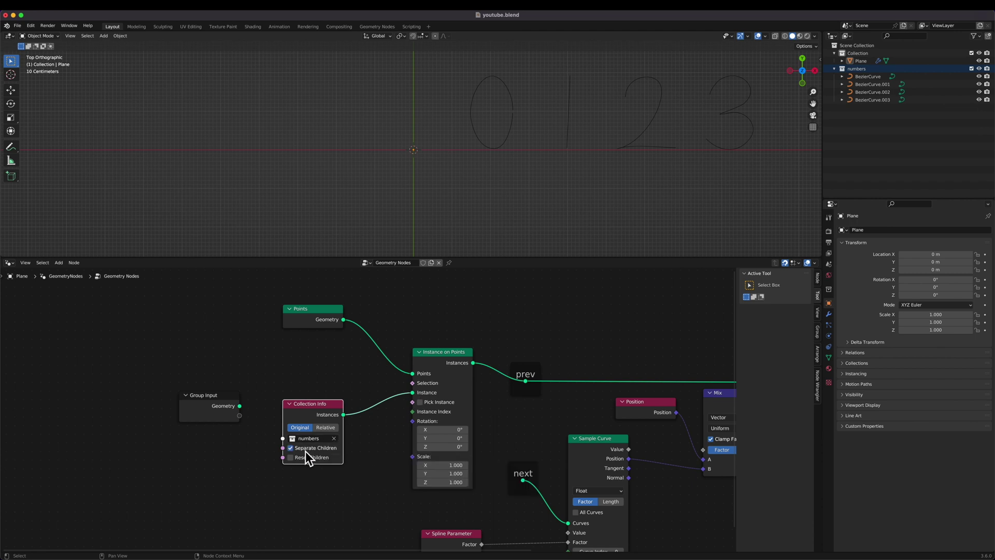
pyautogui.click(429, 404)
pyautogui.press('g')
pyautogui.click(338, 360)
# Step: Add an Integer node below Collection Info and connect it to the Instance Index input
pyautogui.hotkey('shift', 'a')
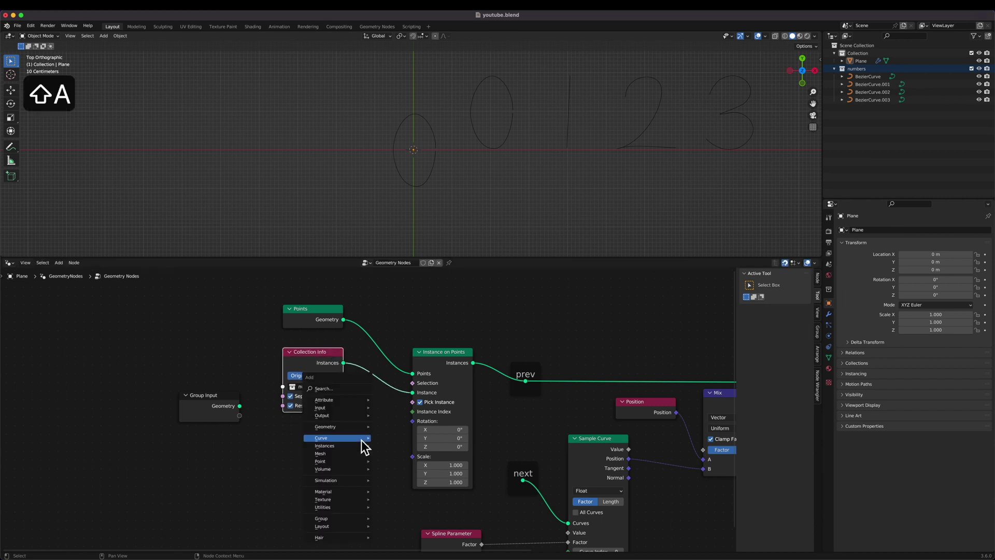
pyautogui.write('sinteg')
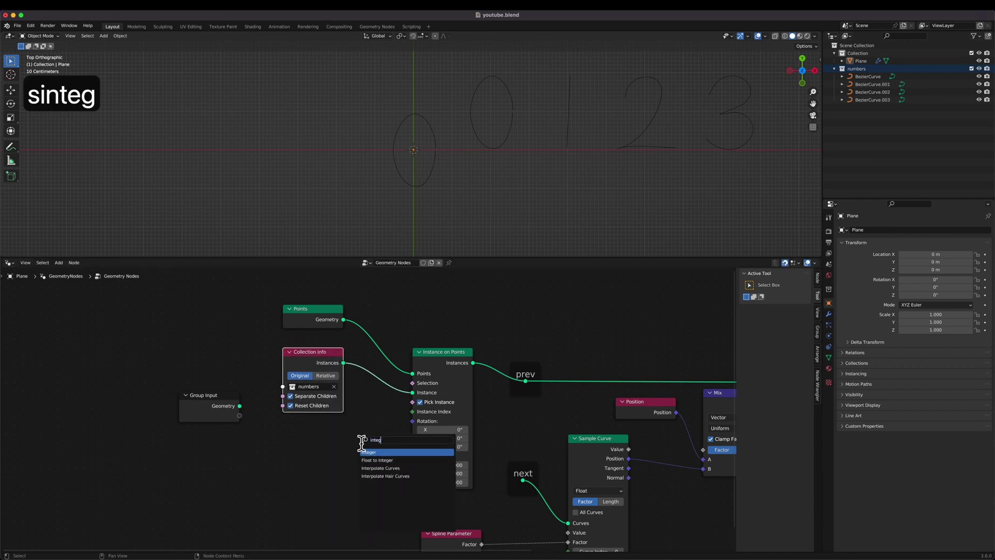
pyautogui.press('Return')
pyautogui.click(283, 449)
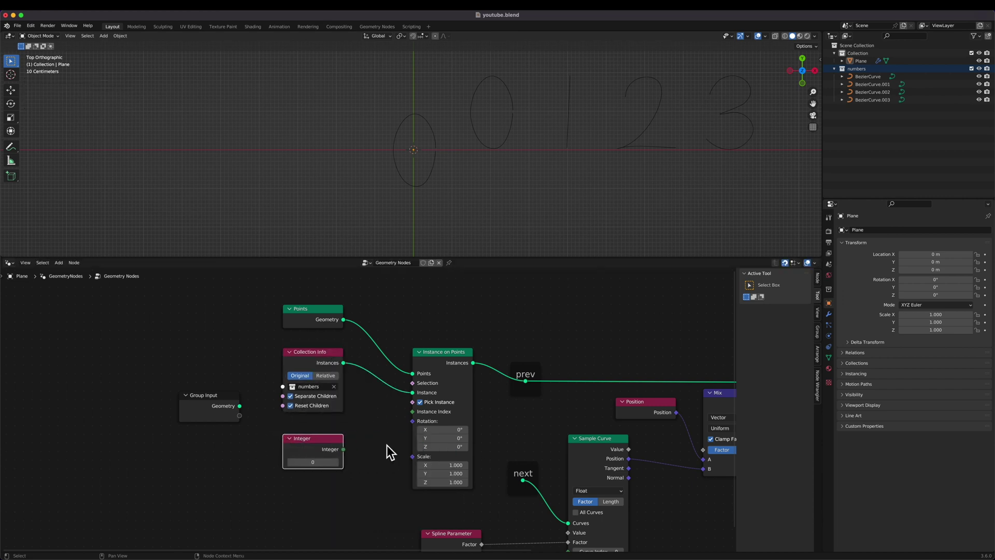
pyautogui.moveTo(343, 449); pyautogui.dragTo(412, 412)
# Step: Step the Integer node through successive values to preview which number curve is instanced
pyautogui.click(339, 462)
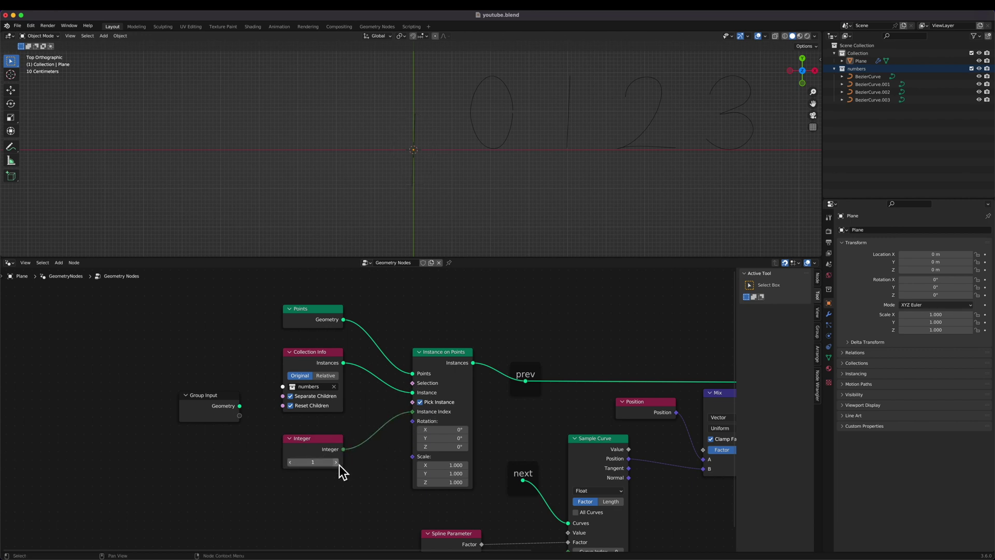
pyautogui.click(336, 462)
pyautogui.click(340, 465)
pyautogui.click(339, 465)
pyautogui.click(339, 465)
pyautogui.click(339, 465)
pyautogui.click(339, 465)
pyautogui.click(339, 465)
pyautogui.click(339, 465)
pyautogui.click(339, 466)
pyautogui.click(339, 465)
pyautogui.click(339, 465)
pyautogui.click(339, 465)
# Step: Set the Integer node's value to 2
pyautogui.doubleClick(337, 463)
pyautogui.write('2')
pyautogui.press('Return')
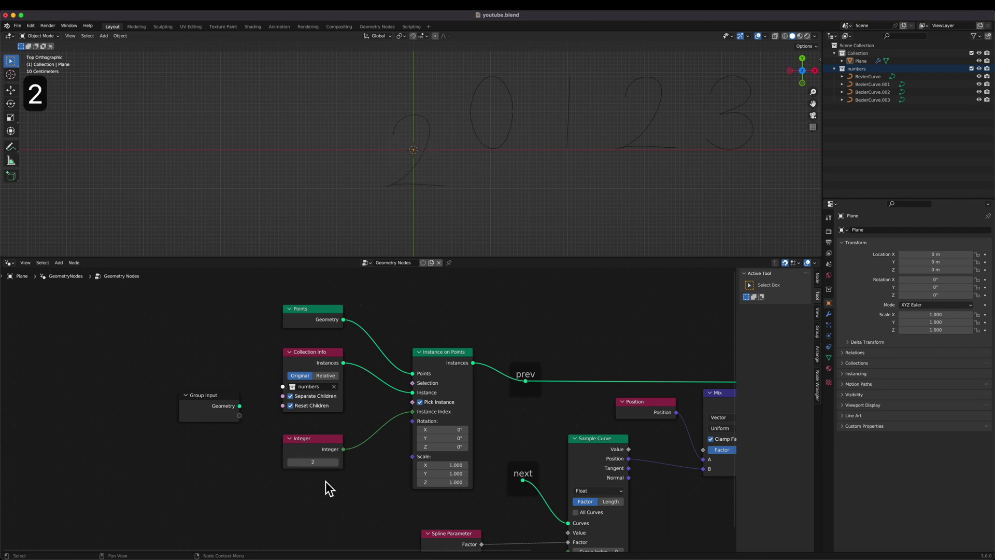
pyautogui.scroll(-3, 387, 473)
pyautogui.hscroll(-1, 384, 380)
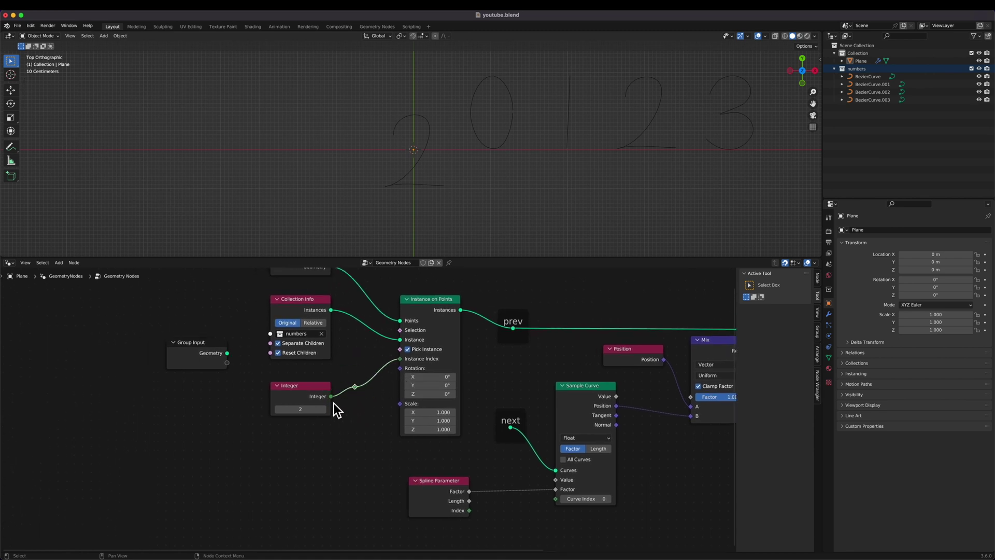
# Step: Move the Integer node farther away from Instance on Points to make room between them
pyautogui.click(290, 389)
pyautogui.press('g')
pyautogui.click(253, 389)
pyautogui.press('g')
pyautogui.click(207, 394)
# Step: Group the Points, Collection Info and Instance on Points nodes, and move the Group Input away from them inside the new group
pyautogui.scroll(-2, 368, 410)
pyautogui.moveTo(424, 295); pyautogui.dragTo(309, 434)
pyautogui.press('Escape')
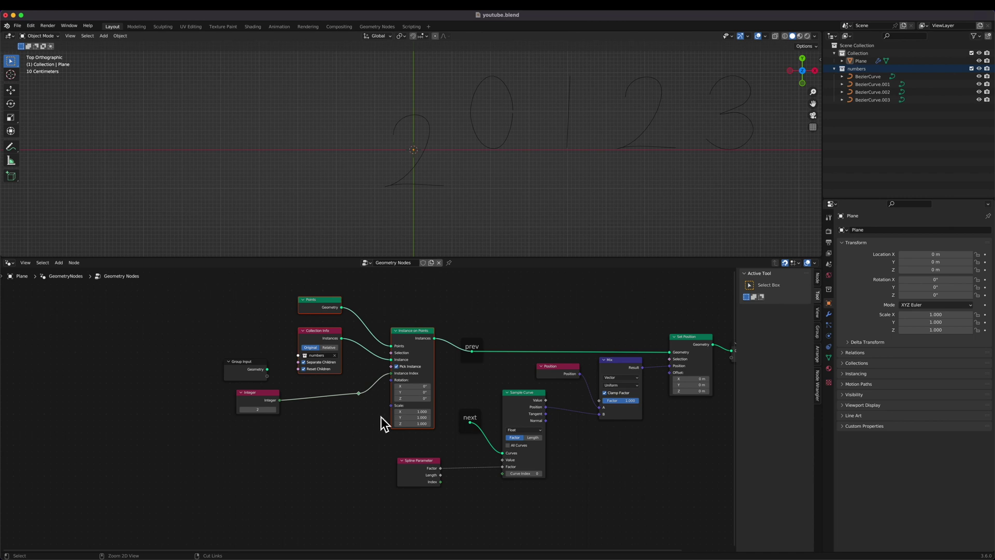
pyautogui.press('super+g')
pyautogui.press('g')
pyautogui.click(285, 462)
# Step: Rename the node group's integer input to "index"
pyautogui.click(818, 331)
pyautogui.doubleClick(774, 288)
pyautogui.write('index')
pyautogui.press('Return')
pyautogui.click(508, 358)
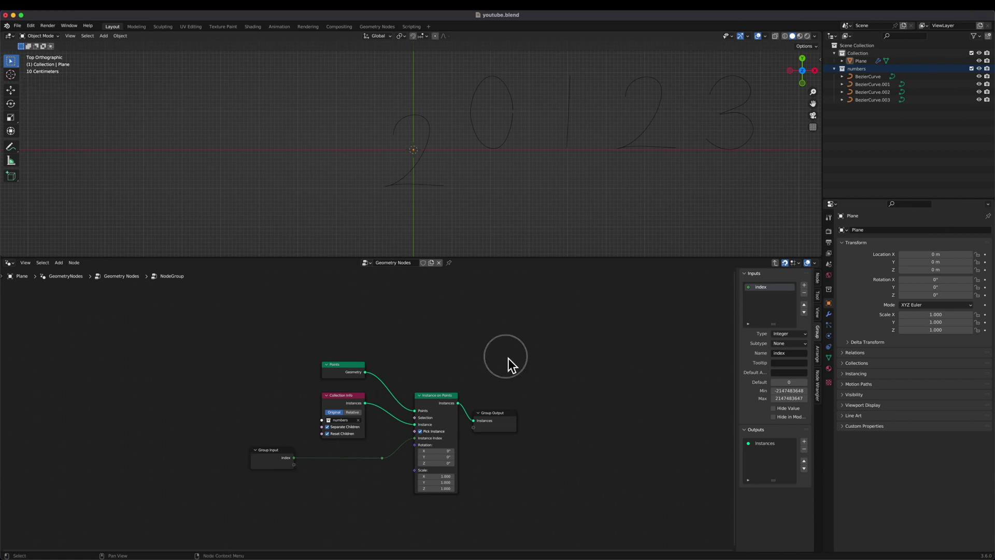
# Step: Space the Group Output away from Instance on Points, leave the group and name it "pick"
pyautogui.click(493, 413)
pyautogui.press('g')
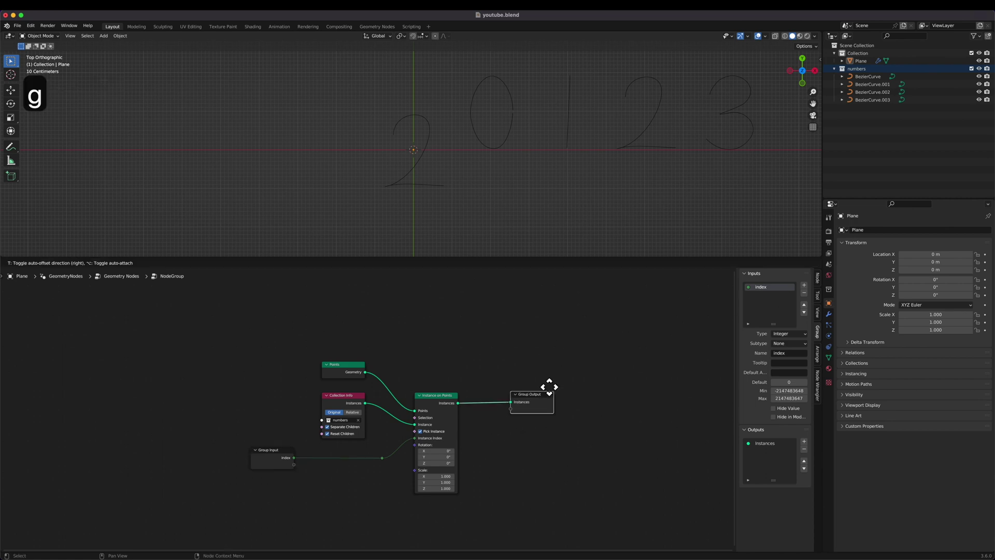
pyautogui.click(586, 372)
pyautogui.press('Tab')
pyautogui.click(369, 365)
pyautogui.write('pick')
pyautogui.press('Return')
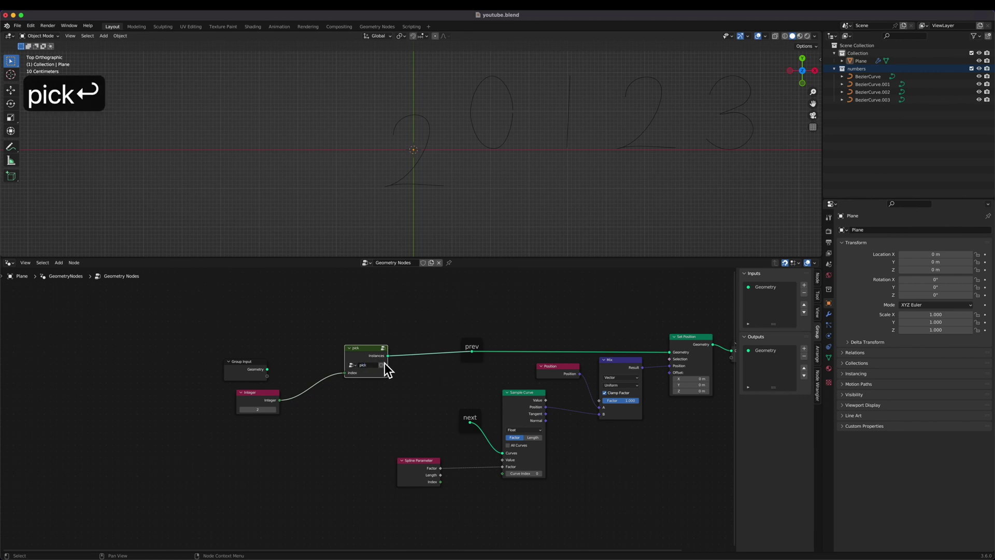
# Step: Duplicate the pick group with its index link below the original and insert an Add Math node with value 1 before the copy
pyautogui.press('shift+super+d')
pyautogui.click(368, 428)
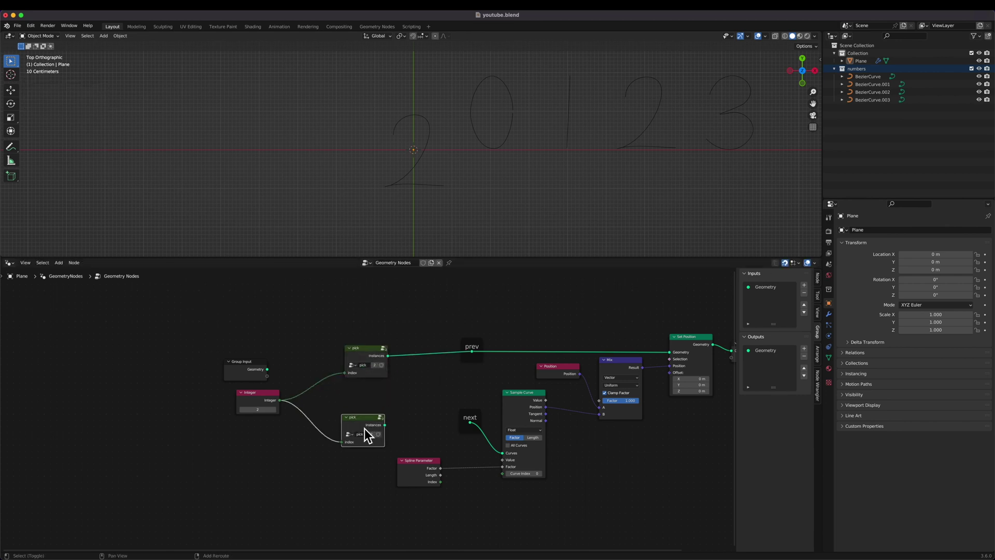
pyautogui.hotkey('shift', 'a')
pyautogui.write('smath')
pyautogui.press('Return')
pyautogui.click(306, 422)
pyautogui.click(328, 457)
pyautogui.write('1')
pyautogui.click(356, 477)
# Step: Shift the Integer, Add and lower pick nodes away from Sample Curve, and connect the lower pick's Instances output to the "next" reroute
pyautogui.moveTo(399, 403); pyautogui.dragTo(311, 452)
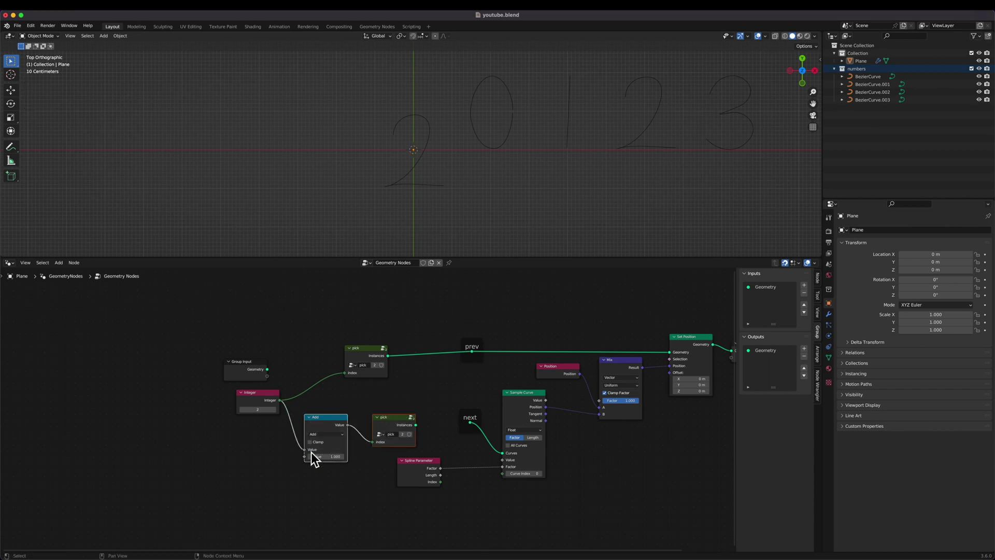
pyautogui.keyDown('shift'); pyautogui.click(266, 407); pyautogui.keyUp('shift')
pyautogui.press('g')
pyautogui.click(230, 398)
pyautogui.moveTo(386, 420); pyautogui.dragTo(470, 423)
# Step: Inside the pick group, insert a Realize Instances node after Instance on Points and move the Group Output farther along
pyautogui.scroll(4, 564, 410)
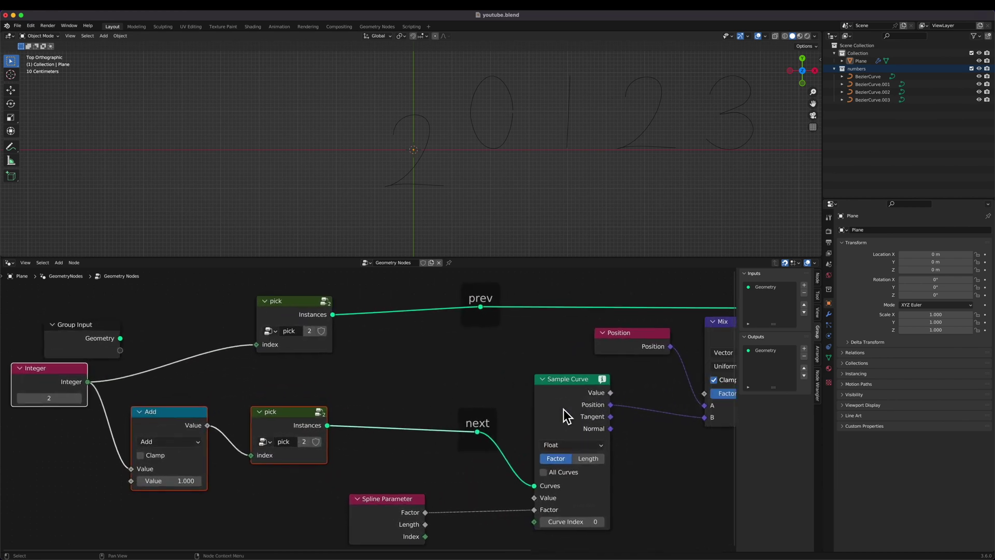
pyautogui.moveTo(603, 379)
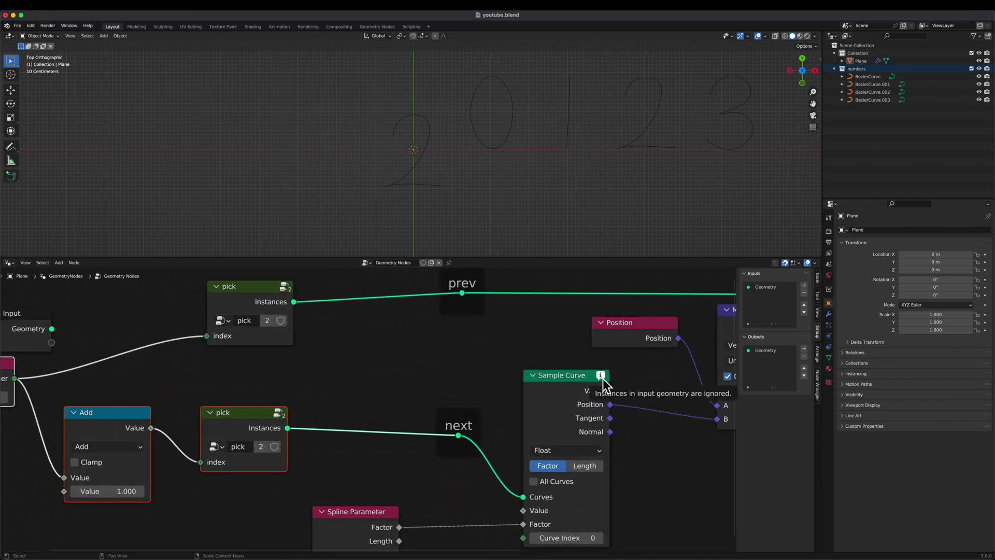
pyautogui.click(260, 430)
pyautogui.press('Tab')
pyautogui.hotkey('shift', 'a')
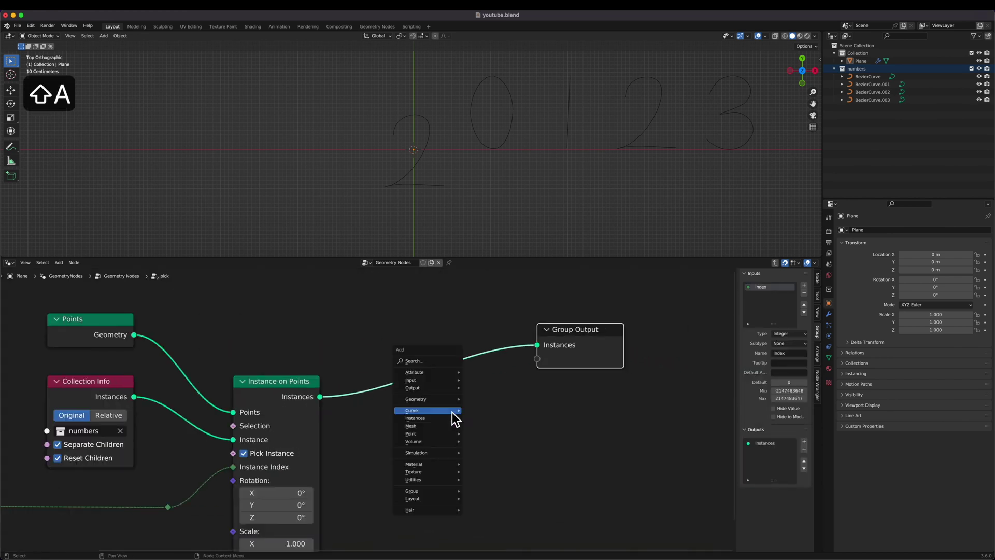
pyautogui.write('real')
pyautogui.press('Return')
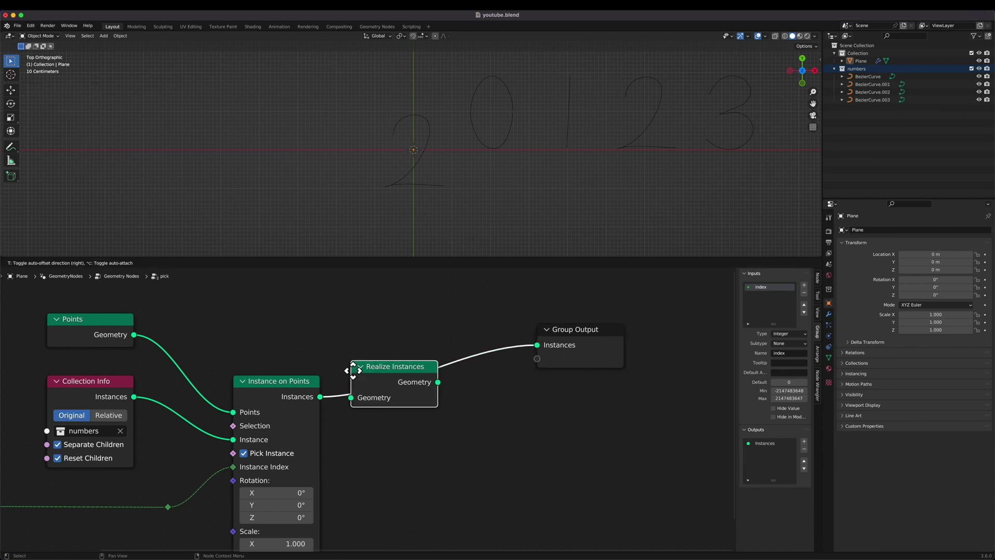
pyautogui.click(412, 394)
pyautogui.press('g')
pyautogui.click(651, 355)
# Step: Insert a Resample Curve node between Realize Instances and Group Output, with a count of 222
pyautogui.hotkey('shift', 'a')
pyautogui.press('s')
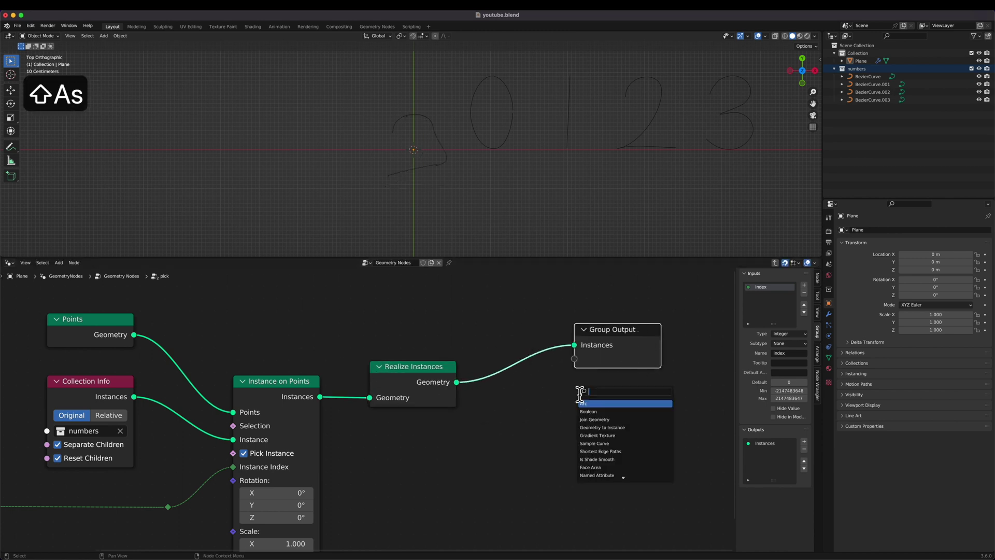
pyautogui.write('rea')
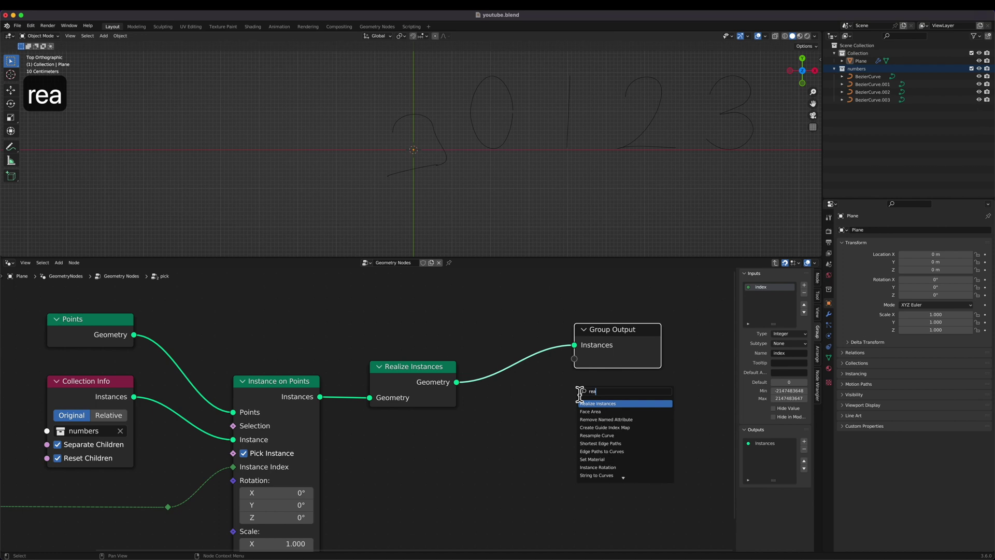
pyautogui.press('BackSpace')
pyautogui.write('samp')
pyautogui.press('Return')
pyautogui.click(508, 357)
pyautogui.click(560, 433)
pyautogui.write('222')
pyautogui.press('Return')
# Step: Put Realize Instances and Resample Curve in a frame labelled "important"
pyautogui.hscroll(-3, 393, 398)
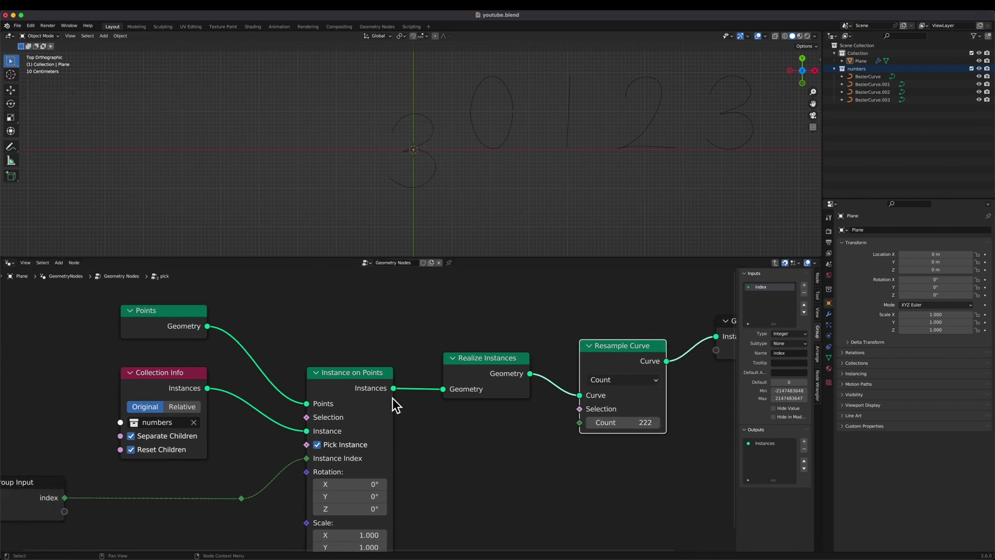
pyautogui.keyDown('ctrl'); pyautogui.scroll(-3, 393, 398); pyautogui.keyUp('ctrl')
pyautogui.press('g')
pyautogui.click(497, 386)
pyautogui.press('super+j')
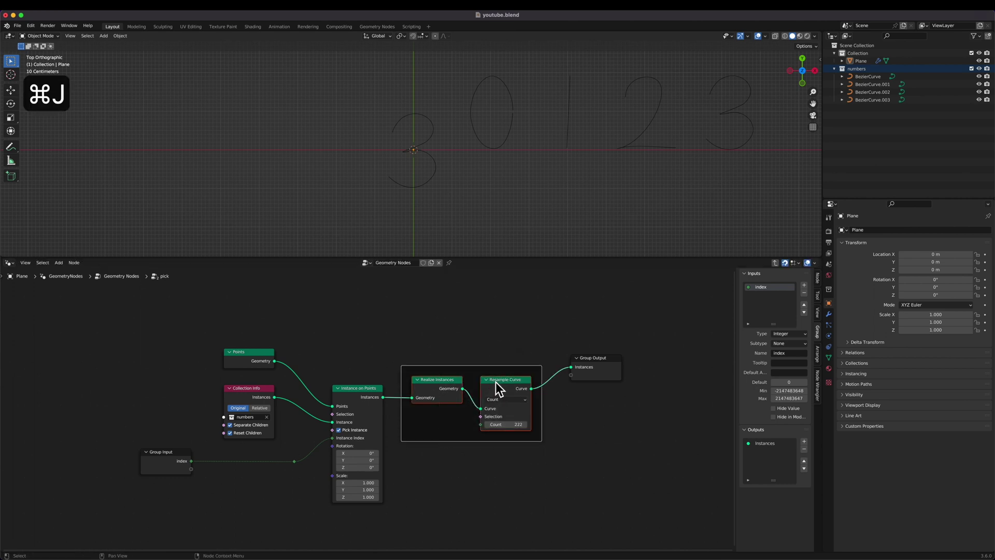
pyautogui.press('F2')
pyautogui.write('important')
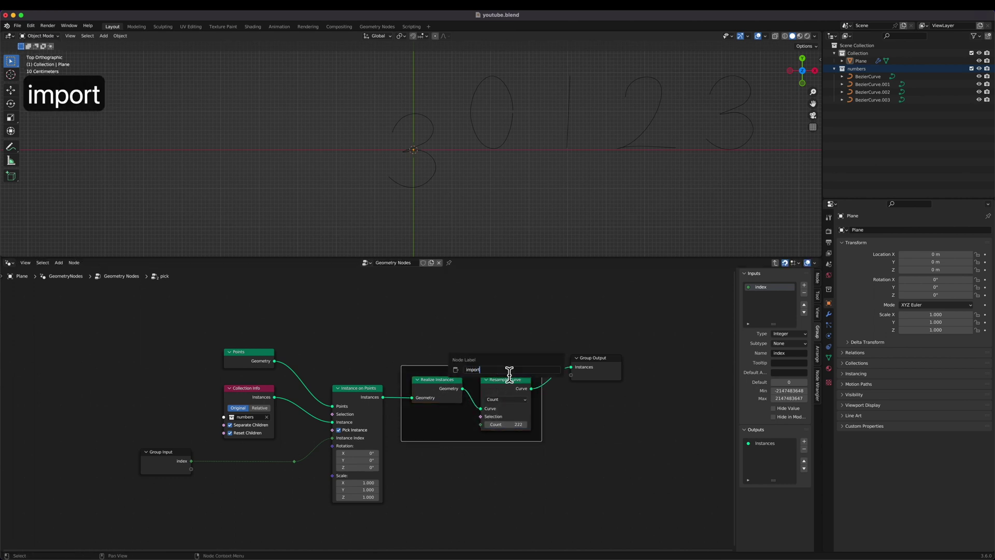
pyautogui.press('Return')
# Step: Leave the pick group and tidy the main tree by repositioning both pick branches and moving Spline Parameter closer to Sample Curve
pyautogui.press('Tab')
pyautogui.click(424, 407)
pyautogui.press('g')
pyautogui.click(349, 403)
pyautogui.click(444, 307)
pyautogui.press('g')
pyautogui.click(334, 342)
pyautogui.moveTo(390, 308); pyautogui.dragTo(176, 415)
pyautogui.press('g')
pyautogui.click(229, 413)
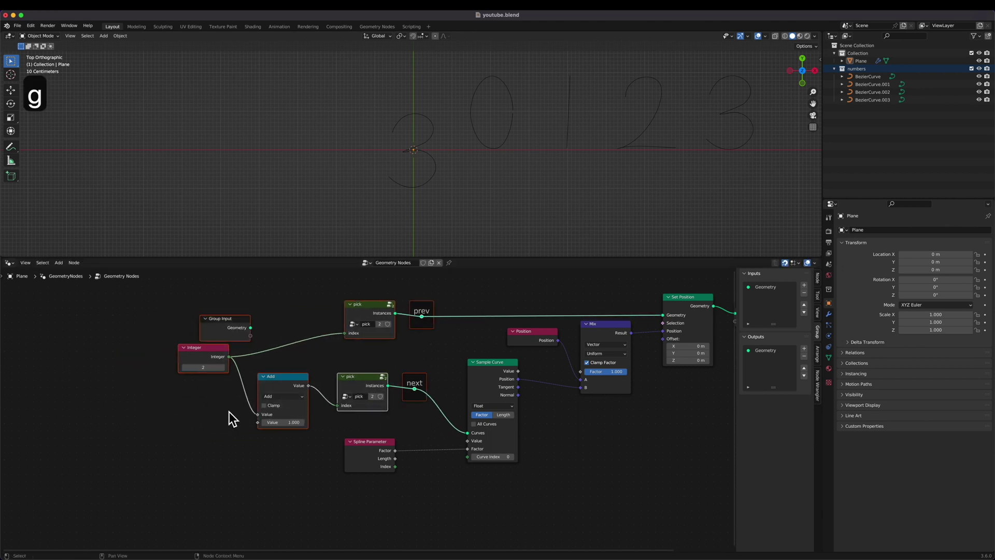
pyautogui.click(368, 443)
pyautogui.press('g')
pyautogui.click(397, 444)
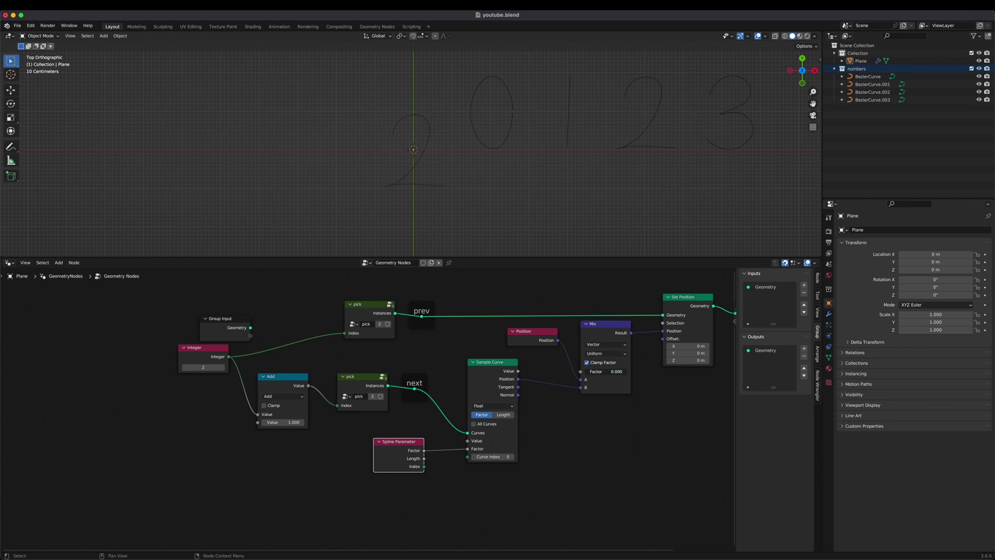
# Step: Join the Integer links at a reroute, and replace the Integer node with a Scene Time node feeding Seconds into that reroute
pyautogui.keyDown('shift'); pyautogui.moveTo(236, 354); pyautogui.dragTo(244, 405, button='right'); pyautogui.keyUp('shift')
pyautogui.press('super+z')
pyautogui.click(204, 357)
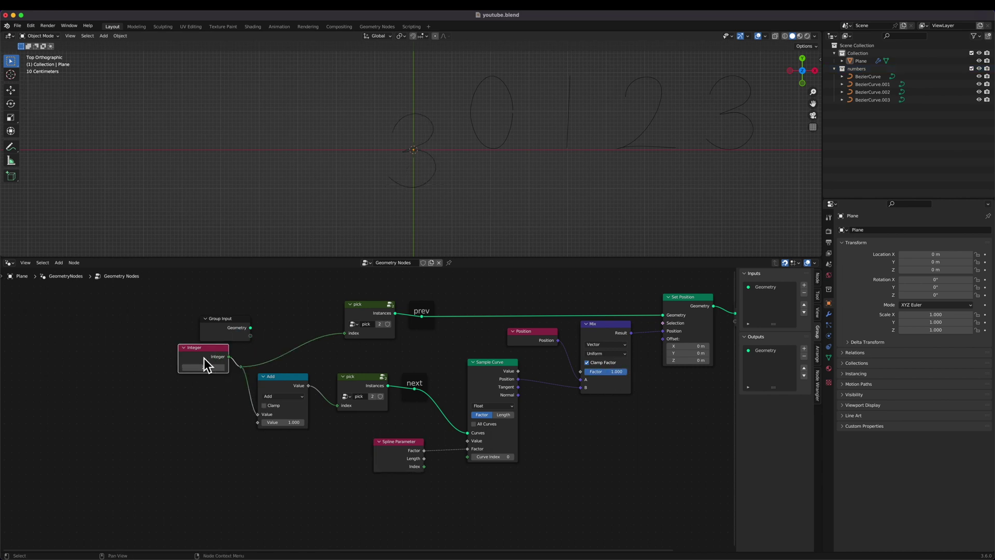
pyautogui.press('x')
pyautogui.hotkey('shift', 'a')
pyautogui.write('sscen')
pyautogui.press('Return')
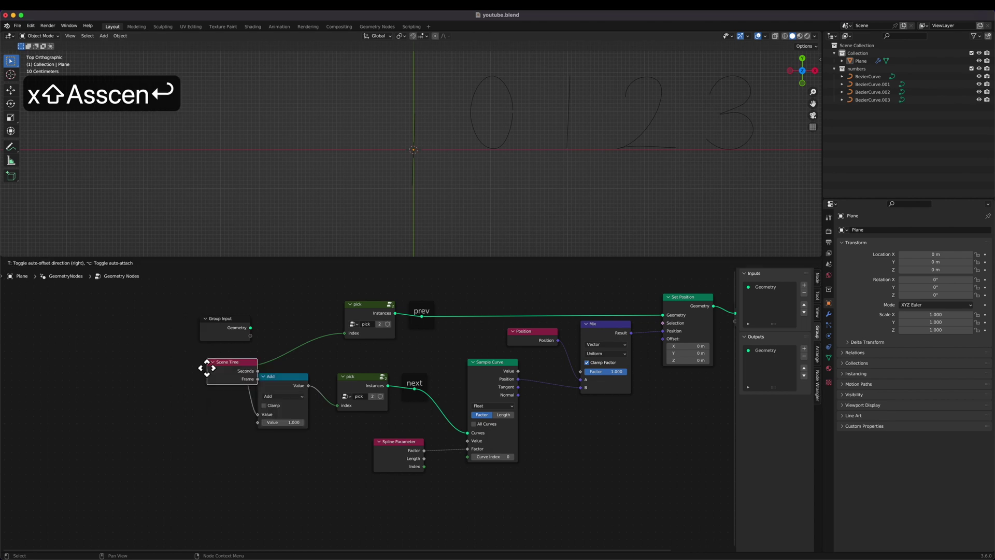
pyautogui.click(142, 375)
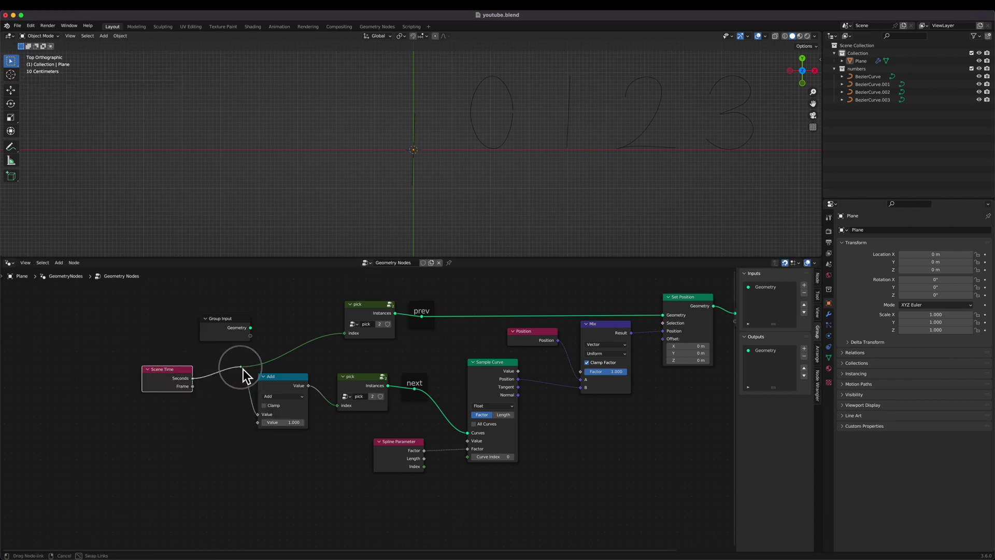
# Step: Add a Math node below the Add node, feed it Scene Time's Seconds and set its operation to Fraction
pyautogui.click(225, 439)
pyautogui.hotkey('shift', 'a')
pyautogui.write('smath')
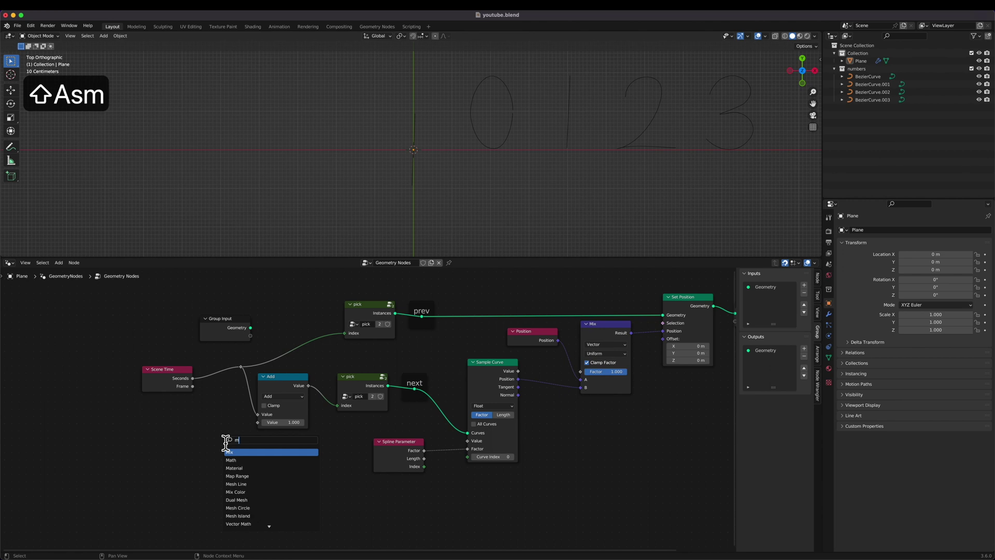
pyautogui.press('Return')
pyautogui.click(237, 459)
pyautogui.click(188, 387)
pyautogui.keyDown('shift'); pyautogui.click(264, 462); pyautogui.keyUp('shift')
pyautogui.press('f')
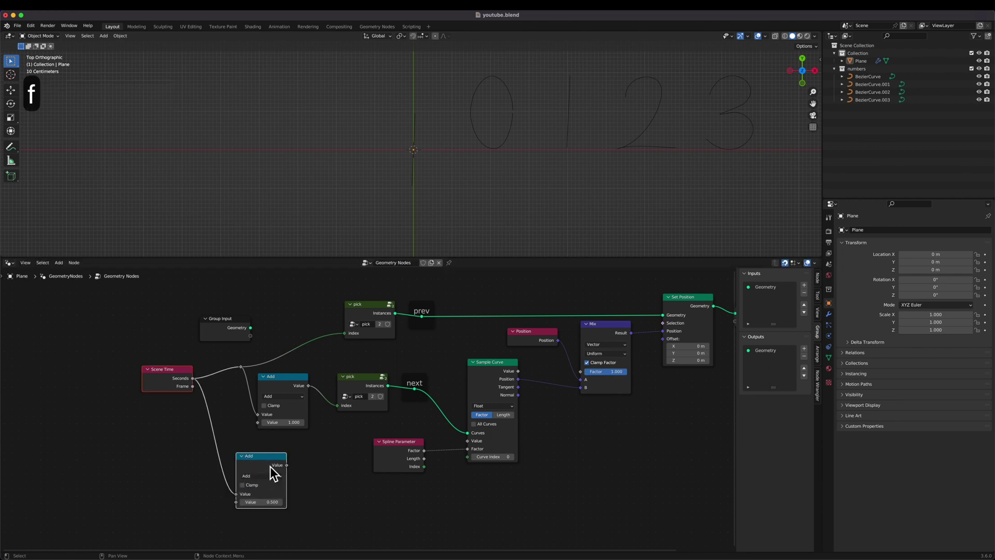
pyautogui.click(277, 475)
pyautogui.click(386, 423)
# Step: Connect the Fraction value to the Mix node's Factor, routing the link beneath the other nodes through a reroute
pyautogui.moveTo(287, 465); pyautogui.dragTo(581, 372)
pyautogui.keyDown('shift'); pyautogui.moveTo(554, 369); pyautogui.dragTo(556, 379, button='right'); pyautogui.keyUp('shift')
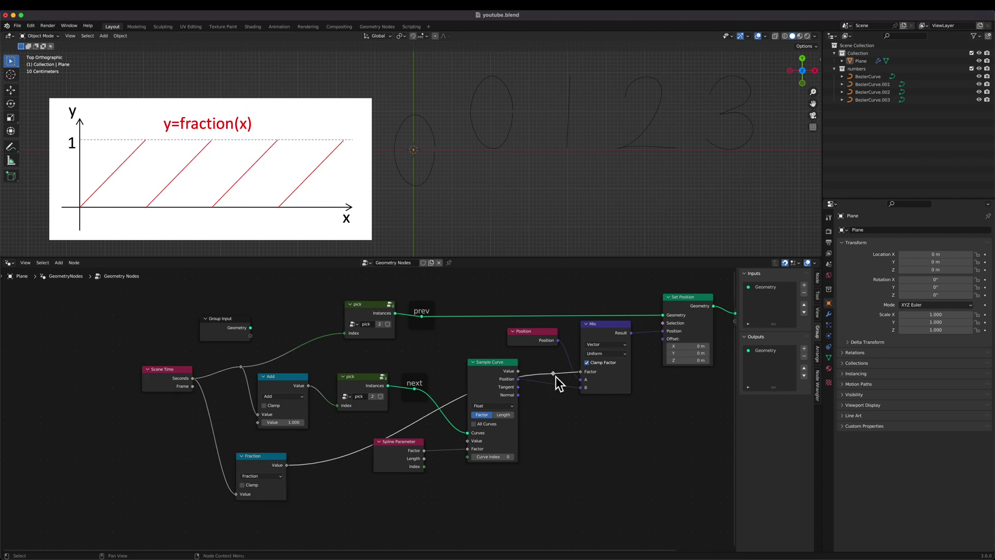
pyautogui.press('g')
pyautogui.click(550, 497)
pyautogui.click(280, 467)
pyautogui.press('g')
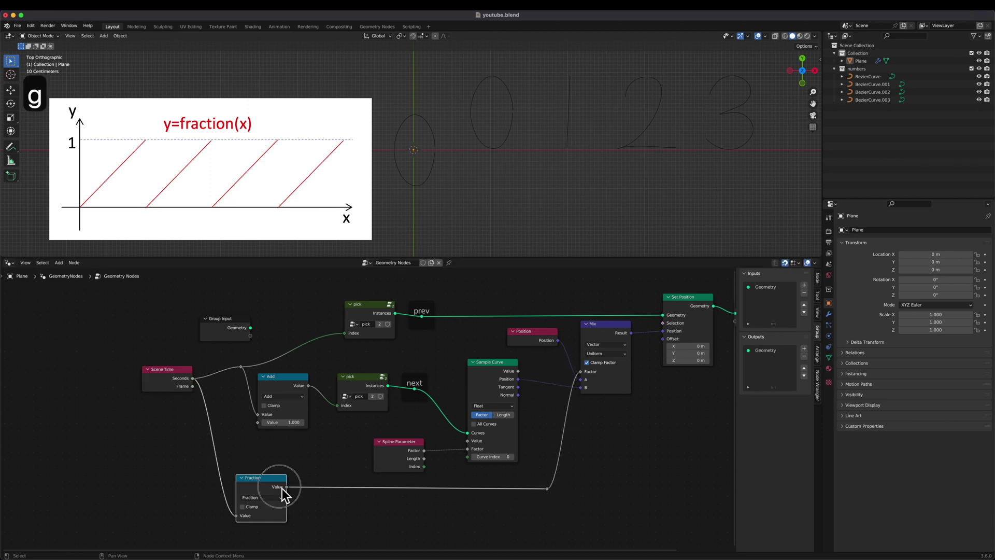
pyautogui.click(277, 487)
# Step: Play the animation to preview the numbers morphing, and stop it
pyautogui.moveTo(459, 475); pyautogui.dragTo(441, 465, button='middle')
pyautogui.press('space')
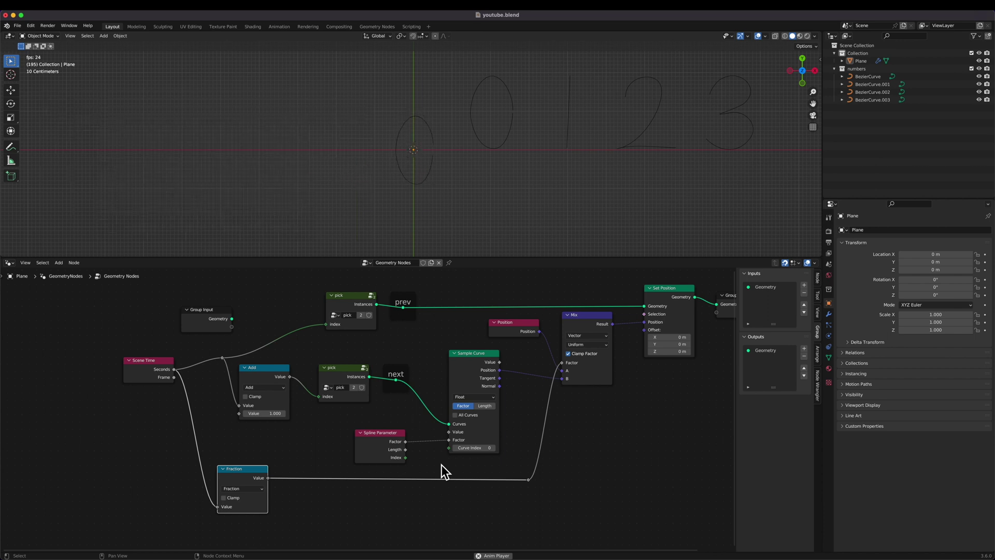
pyautogui.press('space')
# Step: Insert a Float Curve node on the link after Fraction, and reposition both nodes below the rest of the tree
pyautogui.hotkey('shift', 'a')
pyautogui.write('sfloat')
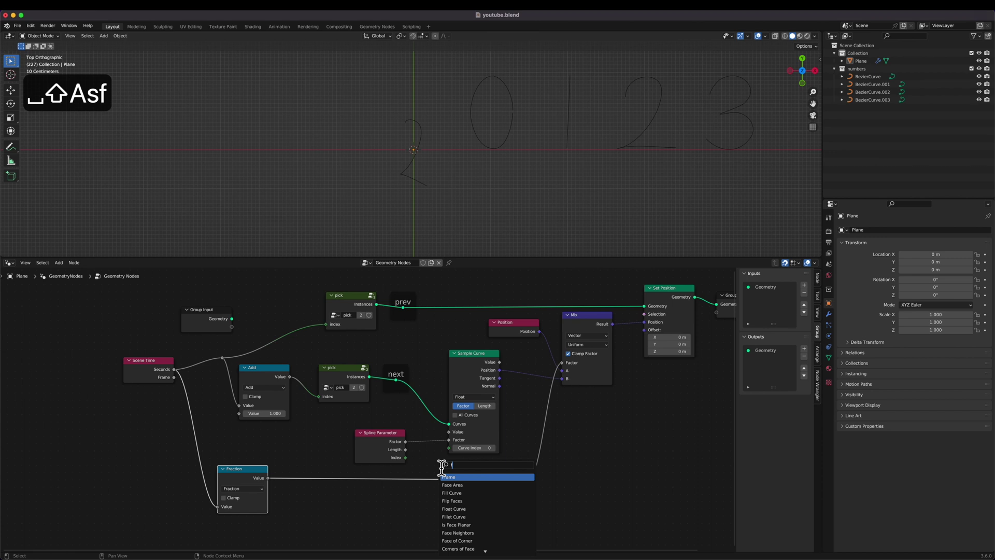
pyautogui.press('Return')
pyautogui.click(393, 460)
pyautogui.scroll(-3, 404, 470)
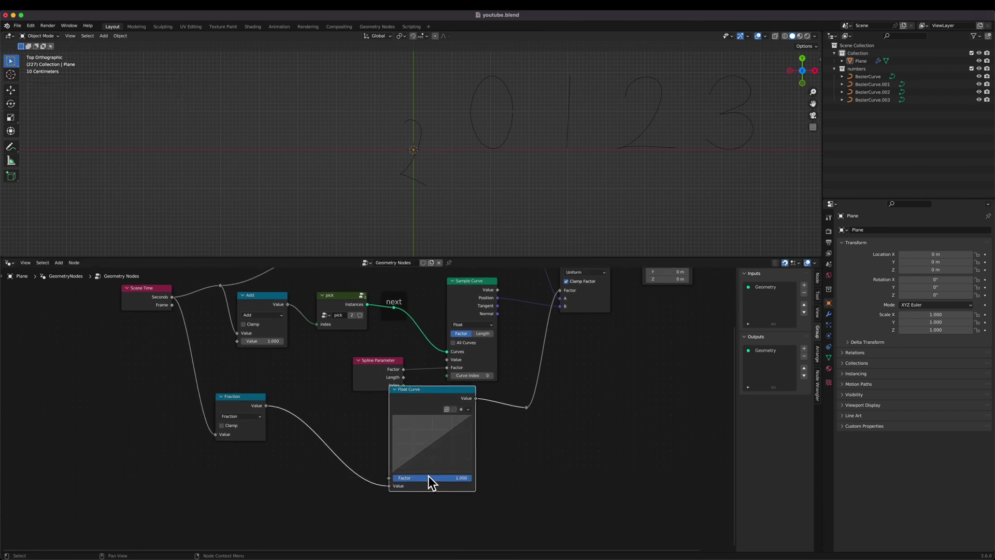
pyautogui.press('g')
pyautogui.click(463, 476)
pyautogui.click(251, 410)
pyautogui.press('g')
pyautogui.click(271, 475)
# Step: Shape the Float Curve into an ease-in, ease-out S-curve with a low point near its start and a high point at 0.9, 1.0
pyautogui.hscroll(5, 271, 475)
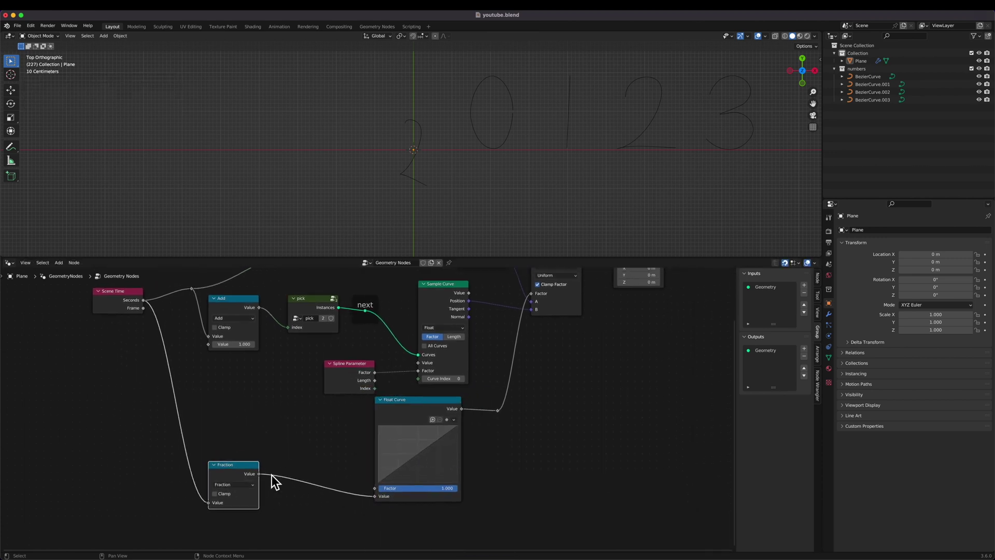
pyautogui.scroll(-5, 459, 408)
pyautogui.scroll(5, 453, 407)
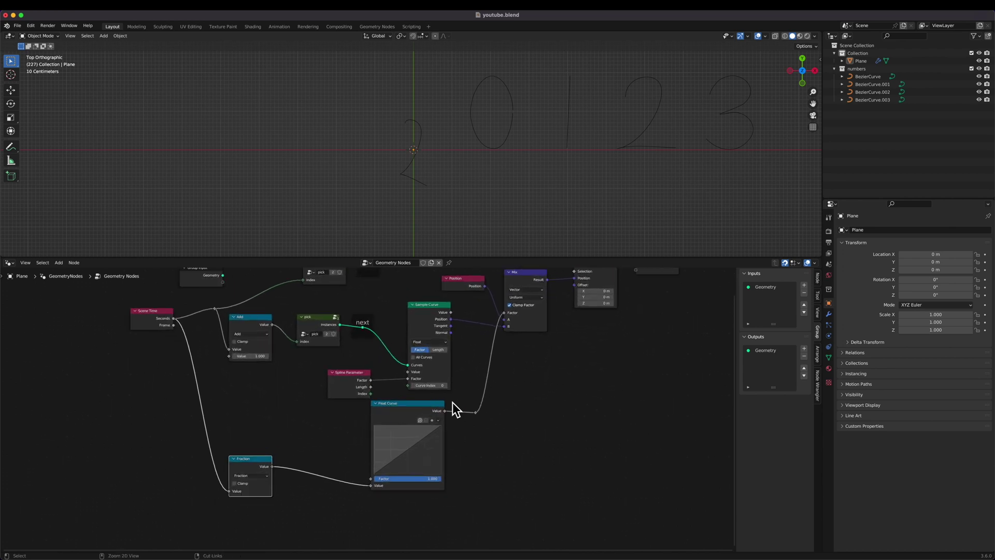
pyautogui.scroll(-1, 469, 456)
pyautogui.scroll(3, 469, 456)
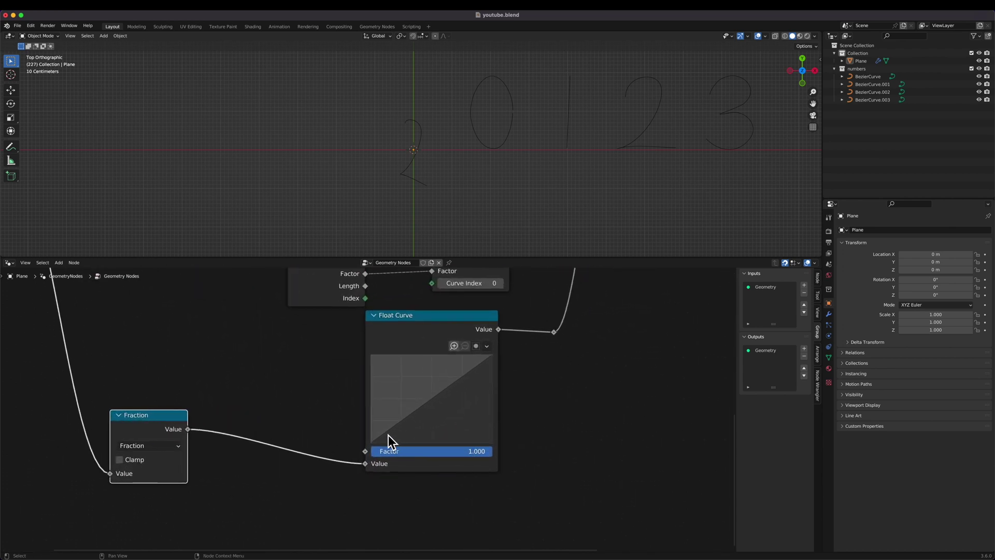
pyautogui.moveTo(388, 434); pyautogui.dragTo(386, 442)
pyautogui.write('1')
pyautogui.press('Return')
pyautogui.click(477, 369)
pyautogui.moveTo(477, 369); pyautogui.dragTo(480, 356)
pyautogui.click(422, 452)
pyautogui.write('.9')
pyautogui.press('Return')
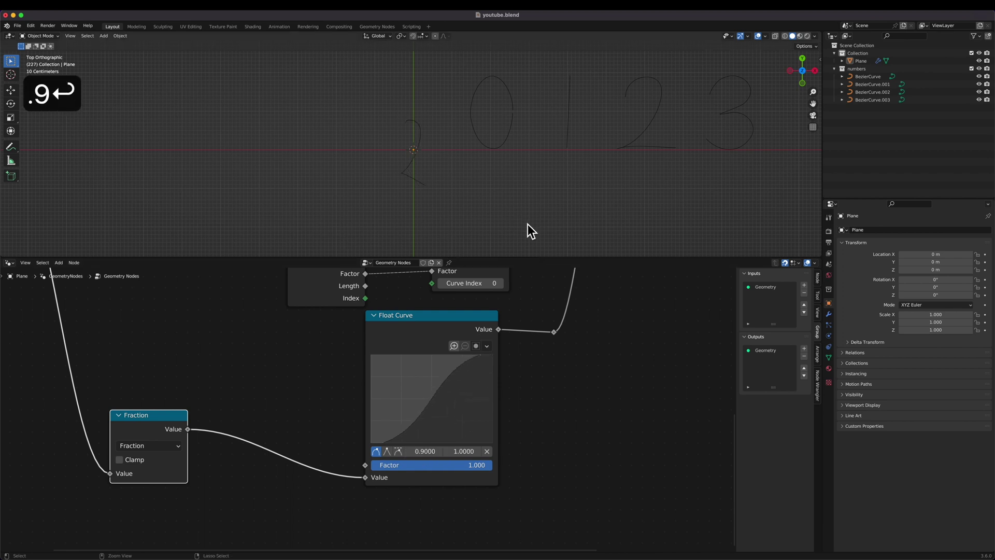
# Step: Mute and unmute the Float Curve node during playback to compare the morph with and without easing, and stop the animation
pyautogui.press('g')
pyautogui.click(477, 342)
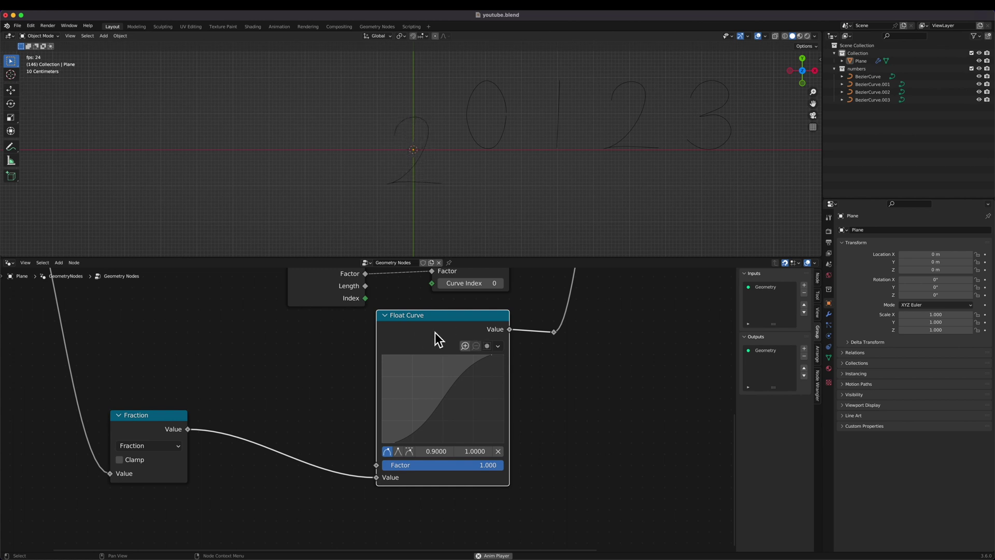
pyautogui.press('m')
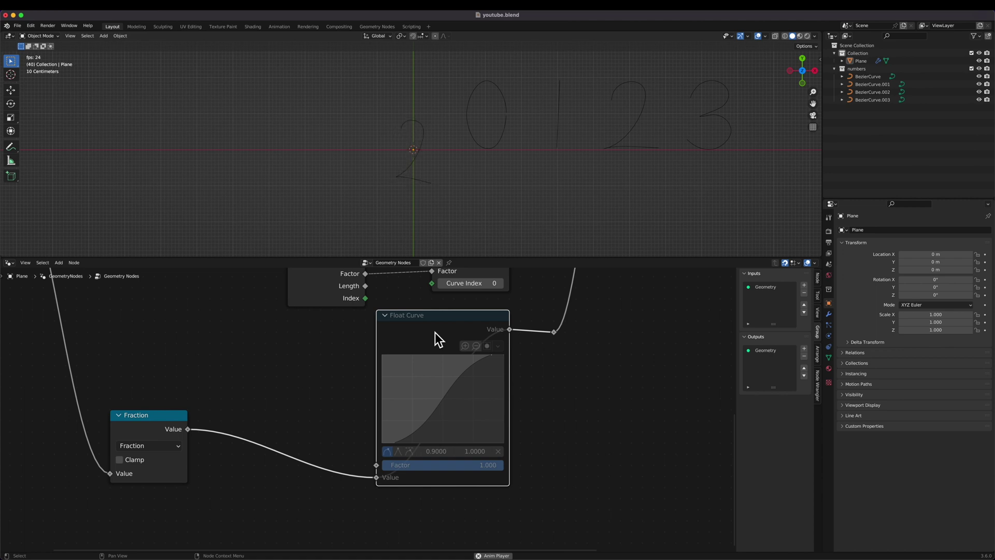
pyautogui.press('m')
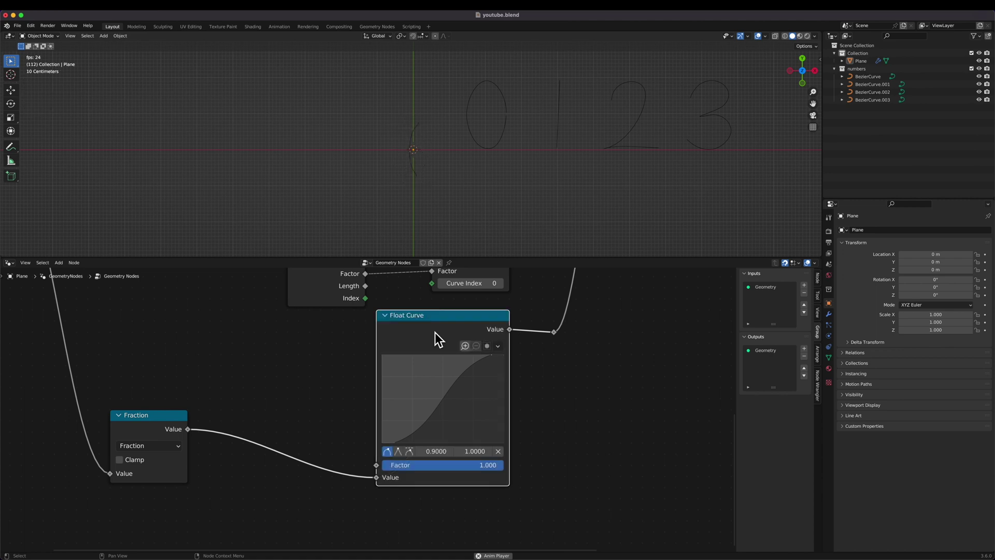
pyautogui.press('space')
pyautogui.keyDown('ctrl'); pyautogui.scroll(-3, 435, 332); pyautogui.keyUp('ctrl')
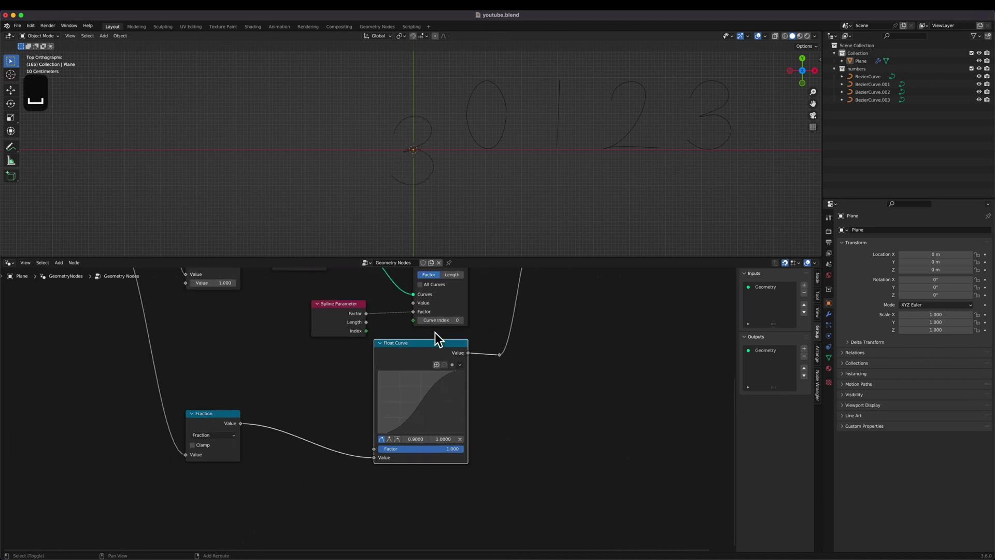
# Step: Reposition the two pick group nodes that feed the prev and next reroutes to tidy the node tree
pyautogui.scroll(4, 435, 332)
pyautogui.scroll(-2, 435, 332)
pyautogui.hscroll(-1, 434, 332)
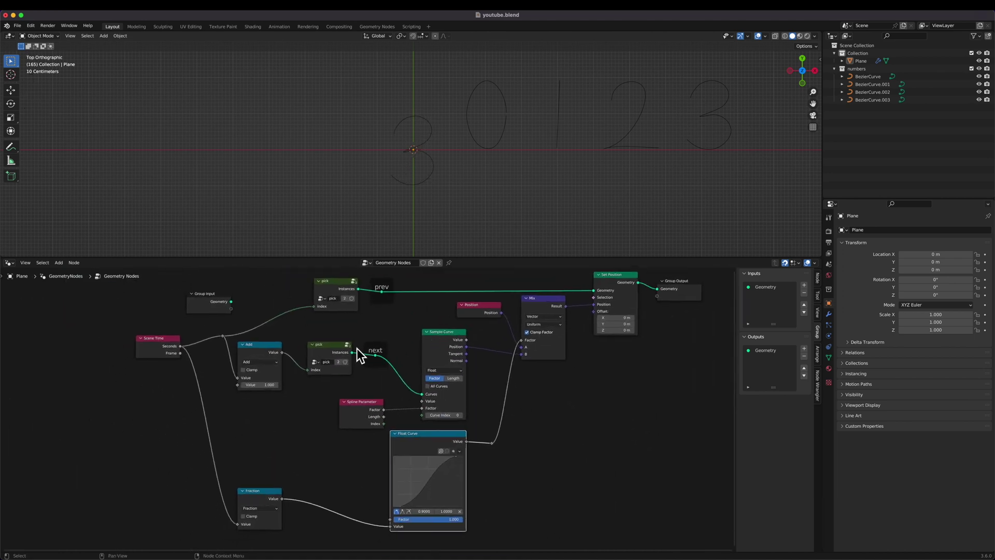
pyautogui.click(334, 293)
pyautogui.press('g')
pyautogui.click(327, 294)
pyautogui.hscroll(4, 322, 348)
pyautogui.hscroll(-3, 322, 348)
pyautogui.hscroll(-5, 322, 349)
pyautogui.click(328, 353)
pyautogui.press('g')
pyautogui.click(331, 353)
# Step: Duplicate the number 3 curve along the X axis to start the next number
pyautogui.keyDown('shift'); pyautogui.hscroll(10, 542, 157); pyautogui.keyUp('shift')
pyautogui.keyDown('shift'); pyautogui.hscroll(-4, 542, 157); pyautogui.keyUp('shift')
pyautogui.click(487, 141)
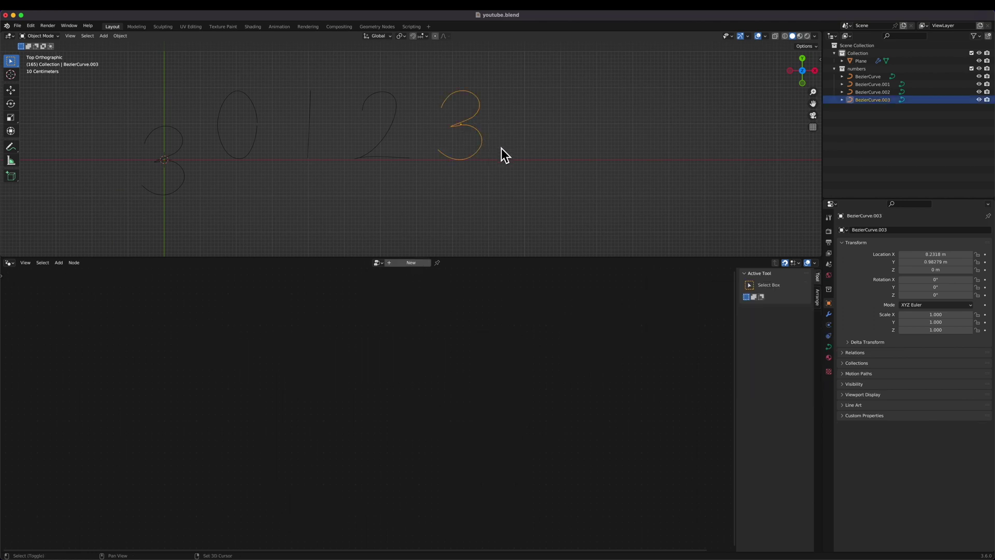
pyautogui.hotkey('shift', 'd')
pyautogui.press('x')
pyautogui.click(568, 153)
pyautogui.scroll(3, 570, 155)
# Step: Delete all control points of the duplicated number 3 curve in Edit Mode
pyautogui.press('Tab')
pyautogui.press('`')
pyautogui.press('8')
pyautogui.press('a')
pyautogui.press('x')
pyautogui.click(558, 139)
# Step: Draw the number 4 as a single stroke in the emptied curve with the Draw tool, starting from the crossbar's outer end
pyautogui.hotkey('shift', 'space')
pyautogui.press('9')
pyautogui.keyDown('shift'); pyautogui.hscroll(1, 528, 126); pyautogui.keyUp('shift')
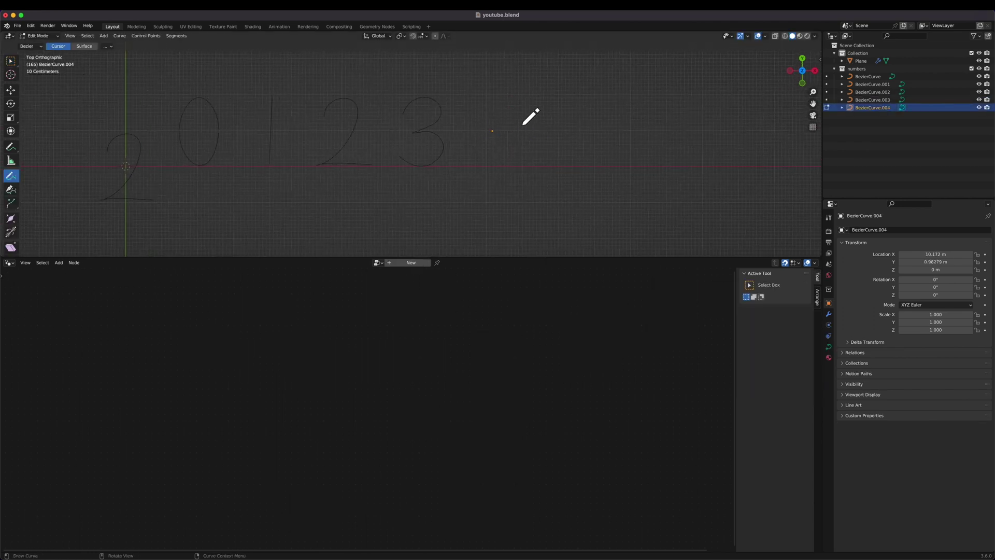
pyautogui.press('super+z')
pyautogui.moveTo(521, 134); pyautogui.dragTo(487, 122)
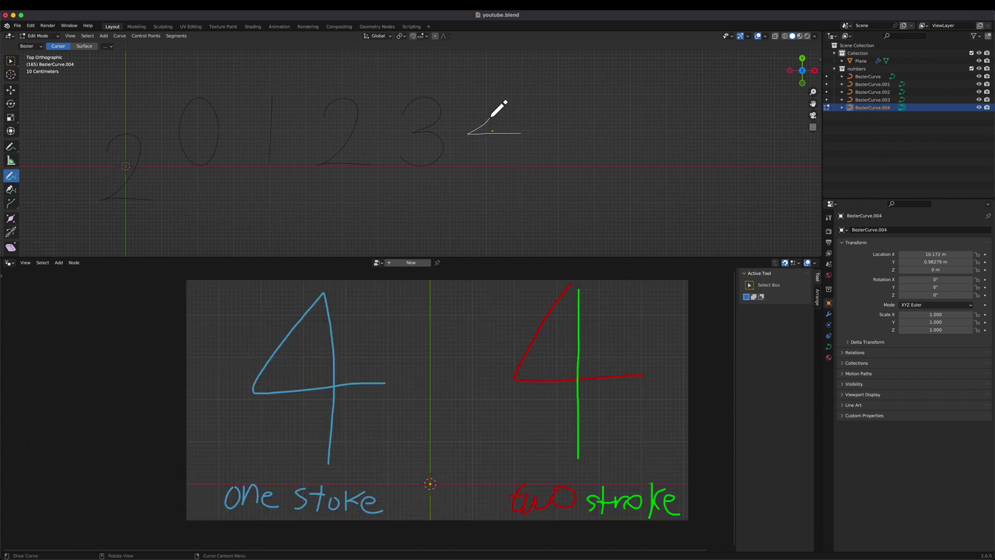
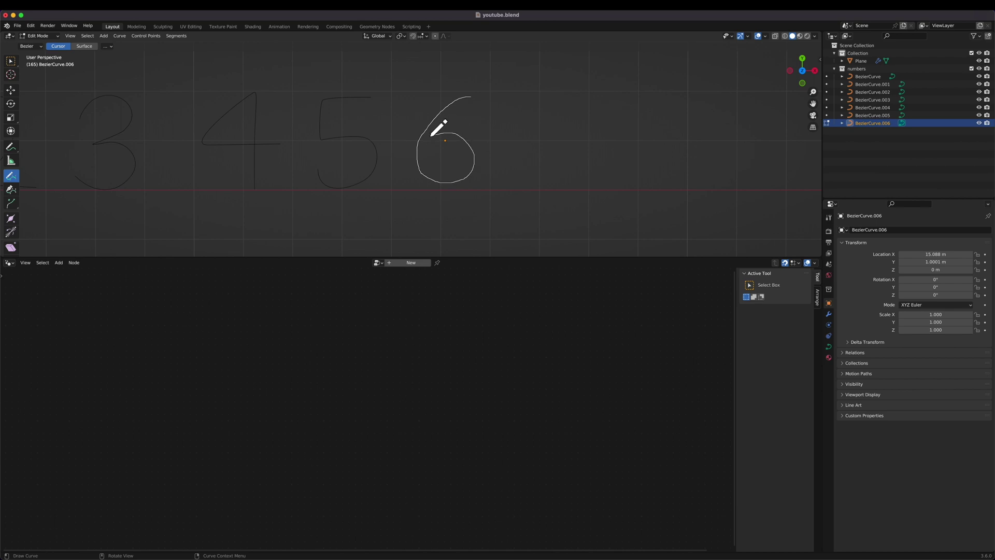
# Step: Try to delete a control point of the number 6, and undo the deletion
pyautogui.press('Tab')
pyautogui.press('w')
pyautogui.press('g')
pyautogui.rightClick(454, 144)
pyautogui.press('x')
pyautogui.click(498, 134)
pyautogui.press('super+z')
# Step: Move and rotate the selected control point of the number 6 to refine its shape
pyautogui.press('g')
pyautogui.click(482, 142)
pyautogui.press('r')
pyautogui.click(481, 148)
pyautogui.press('g')
pyautogui.click(478, 149)
pyautogui.press('g')
pyautogui.click(431, 152)
# Step: Scale the control point at the top of the 6's bowl and move the neighbouring point on its stem
pyautogui.click(452, 129)
pyautogui.press('s')
pyautogui.click(489, 138)
pyautogui.click(436, 125)
pyautogui.press('g')
pyautogui.click(518, 132)
# Step: Move the control points around the lower bowl of the 6 to round it out, and return to Object Mode
pyautogui.click(475, 166)
pyautogui.press('g')
pyautogui.click(451, 190)
pyautogui.click(425, 177)
pyautogui.press('g')
pyautogui.click(418, 185)
pyautogui.press('Tab')
pyautogui.press('Tab')
pyautogui.press('g')
pyautogui.click(420, 147)
pyautogui.press('g')
pyautogui.click(417, 146)
pyautogui.press('Tab')
# Step: Duplicate the number 6 curve along the X axis and delete all control points of the copy
pyautogui.scroll(-4, 415, 145)
pyautogui.scroll(2, 481, 149)
pyautogui.hotkey('shift', 'd')
pyautogui.press('x')
pyautogui.click(550, 152)
pyautogui.press('Tab')
pyautogui.scroll(3, 550, 151)
pyautogui.press('a')
pyautogui.press('x')
pyautogui.click(550, 152)
# Step: Draw the number 7 as a single stroke with the Draw tool, including a short downstroke at its upper-left end
pyautogui.hotkey('shift', 'space')
pyautogui.press('1')
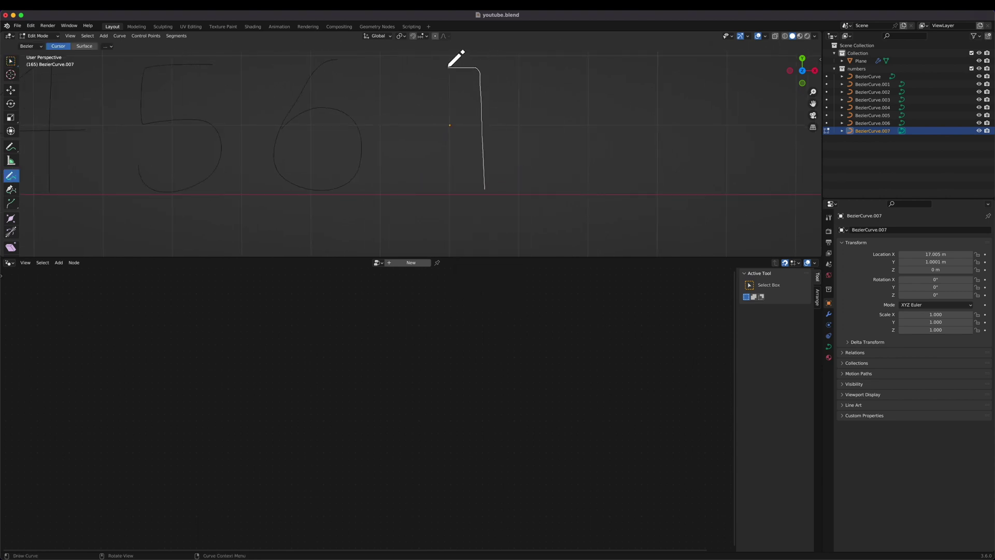
pyautogui.moveTo(427, 115); pyautogui.dragTo(427, 118)
# Step: Dissolve an extra control point on the 7 and move its upper-right corner outward by about 0.2 m
pyautogui.press('Tab')
pyautogui.press('Tab')
pyautogui.press('w')
pyautogui.click(433, 86)
pyautogui.press('x')
pyautogui.press('m')
pyautogui.click(455, 90)
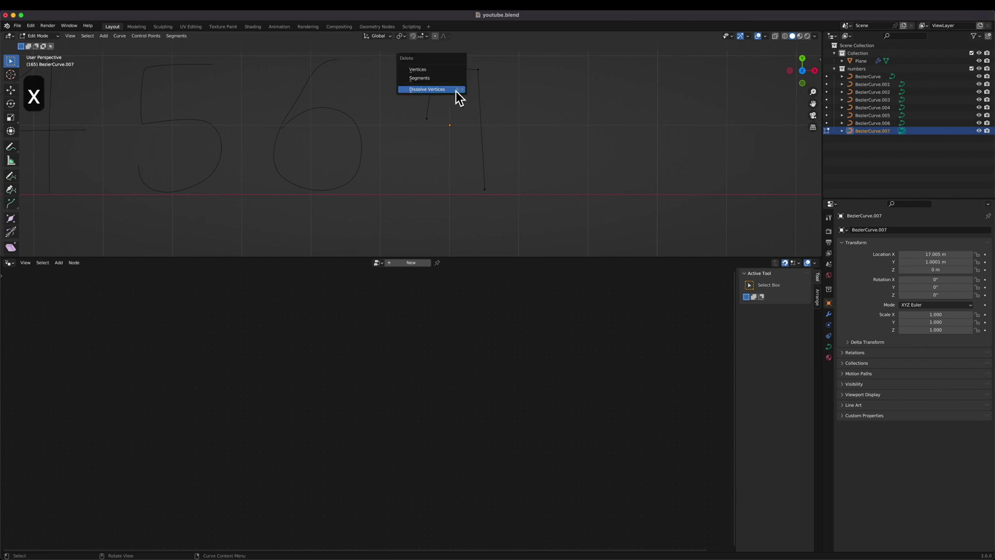
pyautogui.press('g')
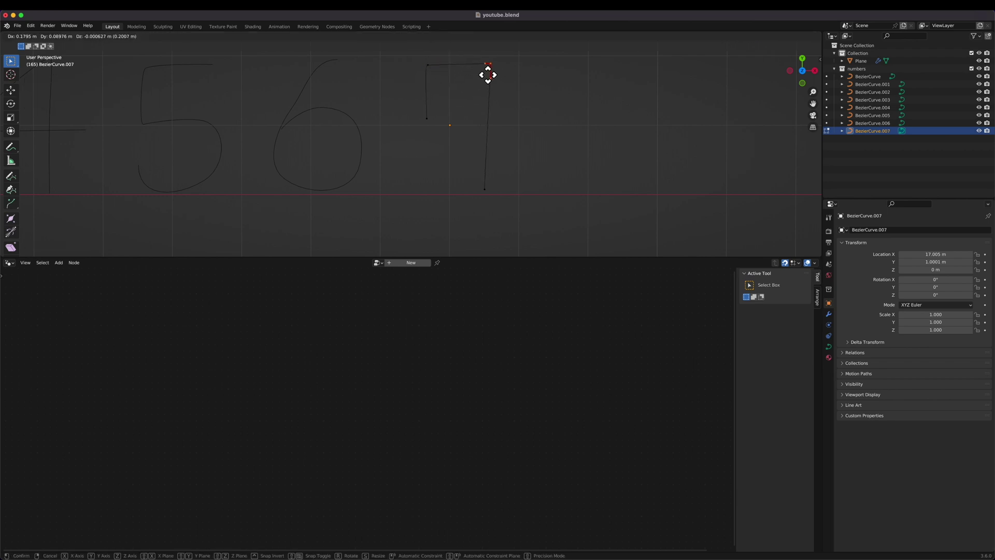
pyautogui.click(488, 74)
pyautogui.press('Tab')
# Step: Duplicate the number 7 curve along the X axis and delete all control points of the copy
pyautogui.hotkey('shift', 'd')
pyautogui.press('x')
pyautogui.click(586, 124)
pyautogui.press('Tab')
pyautogui.press('a')
pyautogui.press('x')
pyautogui.click(584, 120)
pyautogui.press('g')
pyautogui.press('x')
pyautogui.press('Escape')
# Step: Move the emptied curve object along the X axis closer to the 7, and return to Edit Mode
pyautogui.press('Tab')
pyautogui.press('g')
pyautogui.press('x')
pyautogui.click(540, 145)
pyautogui.press('Tab')
# Step: Draw the number 8 as one continuous stroke with the Draw tool, starting from its central crossing
pyautogui.scroll(3, 525, 133)
pyautogui.press('9')
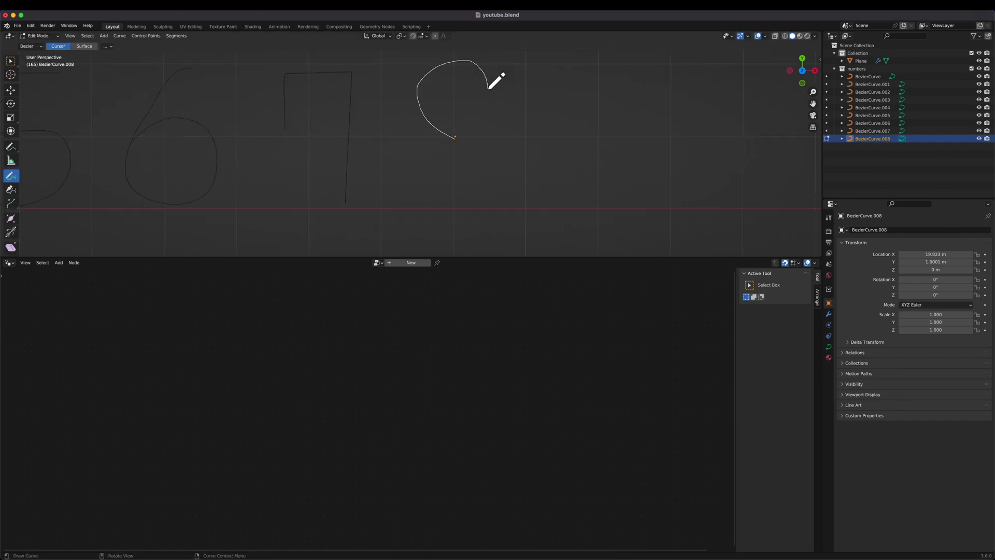
pyautogui.press('Tab')
pyautogui.moveTo(465, 143); pyautogui.dragTo(392, 227)
# Step: Select the control points in the lower loop of the 8, and move and scale them
pyautogui.press('Tab')
pyautogui.press('w')
pyautogui.moveTo(549, 168); pyautogui.dragTo(409, 244)
pyautogui.press('g')
pyautogui.click(584, 171)
pyautogui.press('s')
pyautogui.click(550, 172)
# Step: Delete the extra control point near the crossing of the 8, and scale and move the remaining selection
pyautogui.moveTo(511, 118); pyautogui.dragTo(449, 154)
pyautogui.keyDown('ctrl'); pyautogui.scroll(2, 501, 156); pyautogui.keyUp('ctrl')
pyautogui.press('x')
pyautogui.click(572, 151)
pyautogui.press('s')
pyautogui.press('g')
pyautogui.click(625, 153)
# Step: Select the control point at the crossing of the 8 and move it into place
pyautogui.keyDown('shift'); pyautogui.scroll(-2, 630, 160); pyautogui.keyUp('shift')
pyautogui.moveTo(522, 176); pyautogui.dragTo(480, 215)
pyautogui.press('g')
pyautogui.click(480, 211)
# Step: Move the stroke's end point to the crossing to close the upper loop of the 8, and leave Edit Mode
pyautogui.moveTo(449, 158); pyautogui.dragTo(485, 196)
pyautogui.press('x')
pyautogui.press('Escape')
pyautogui.press('g')
pyautogui.click(499, 181)
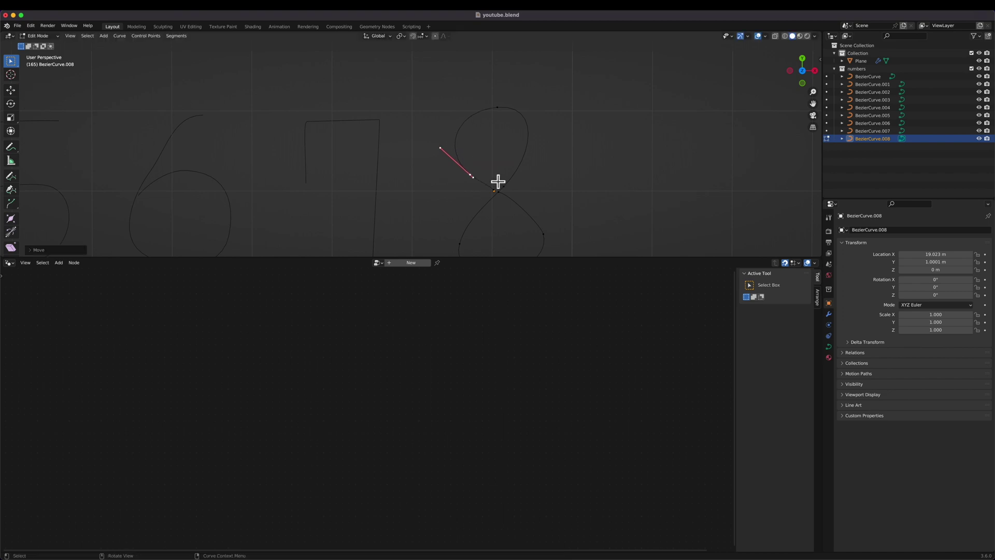
pyautogui.scroll(-3, 488, 178)
pyautogui.press('g')
pyautogui.click(467, 166)
pyautogui.press('Tab')
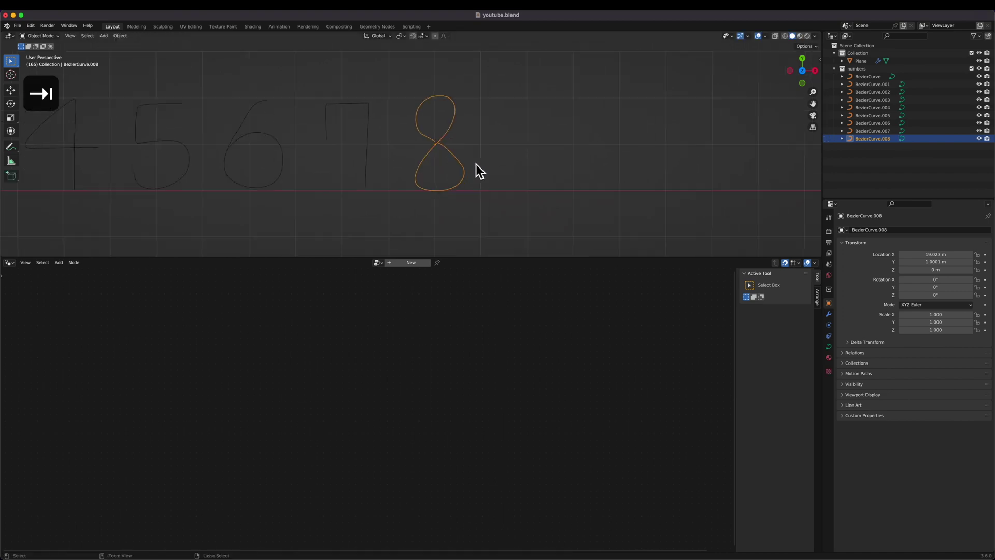
# Step: Duplicate the number 8 curve along the X axis and delete all control points of the copy
pyautogui.hotkey('shift', 'd')
pyautogui.press('x')
pyautogui.click(529, 169)
pyautogui.press('Tab')
pyautogui.press('a')
pyautogui.press('x')
pyautogui.click(528, 169)
# Step: Draw the number 9 as a single stroke in the emptied curve with the Draw tool
pyautogui.scroll(4, 501, 154)
pyautogui.hotkey('shift', 'space')
pyautogui.press('Escape')
pyautogui.press('Tab')
pyautogui.press('Tab')
pyautogui.hotkey('shift', 'space')
pyautogui.click(465, 242)
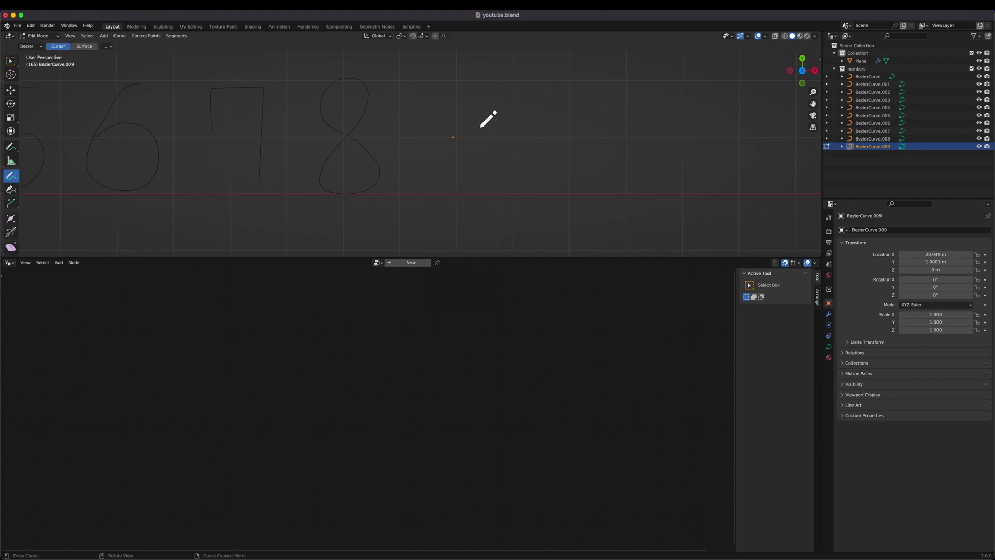
pyautogui.moveTo(475, 91); pyautogui.dragTo(463, 189)
# Step: Move the control point at the upper-left part of the 9's loop to refine its shape
pyautogui.press('Tab')
pyautogui.press('Tab')
pyautogui.press('w')
pyautogui.click(446, 100)
pyautogui.press('g')
pyautogui.click(447, 93)
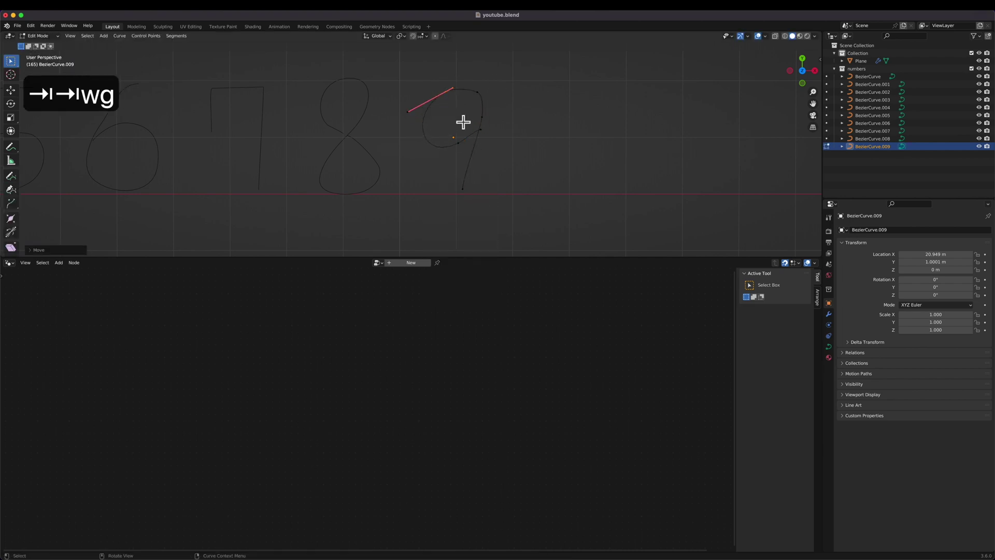
# Step: Refine the number 9 by moving the control point at the loop's right side and the stem's lower end point
pyautogui.click(482, 133)
pyautogui.press('g')
pyautogui.click(484, 135)
pyautogui.click(462, 190)
pyautogui.press('g')
pyautogui.click(457, 201)
# Step: Select the control points of the 9's loop together, reposition them, and leave Edit Mode
pyautogui.moveTo(492, 76); pyautogui.dragTo(426, 152)
pyautogui.press('g')
pyautogui.click(425, 145)
pyautogui.press('Tab')
# Step: Preview the morph animation on the Plane object and pause it on the number 8
pyautogui.keyDown('shift'); pyautogui.moveTo(425, 145); pyautogui.dragTo(451, 142, button='middle'); pyautogui.keyUp('shift')
pyautogui.keyDown('ctrl'); pyautogui.scroll(-5, 451, 142); pyautogui.keyUp('ctrl')
pyautogui.keyDown('shift'); pyautogui.hscroll(-7, 451, 142); pyautogui.keyUp('shift')
pyautogui.keyDown('shift'); pyautogui.hscroll(-3, 451, 142); pyautogui.keyUp('shift')
pyautogui.scroll(8, 451, 142)
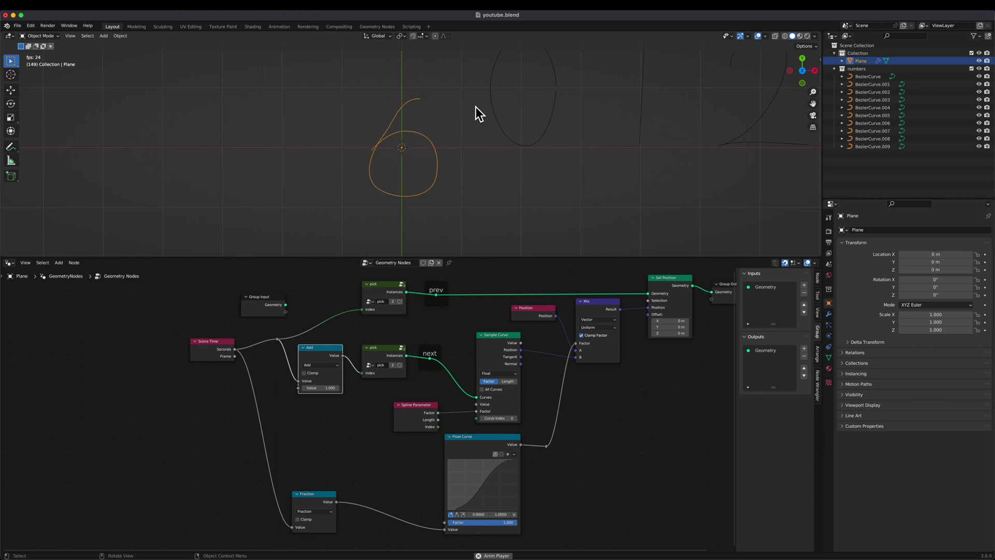
pyautogui.press('space')
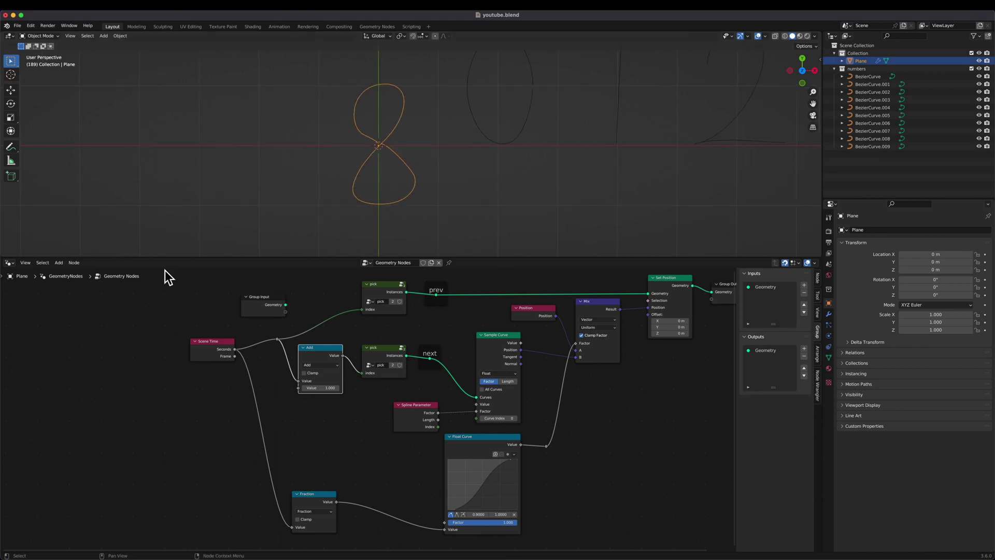
# Step: Split the node editor to create a Timeline area above it and scrub to frame 181
pyautogui.moveTo(8, 268); pyautogui.dragTo(7, 340)
pyautogui.click(9, 263)
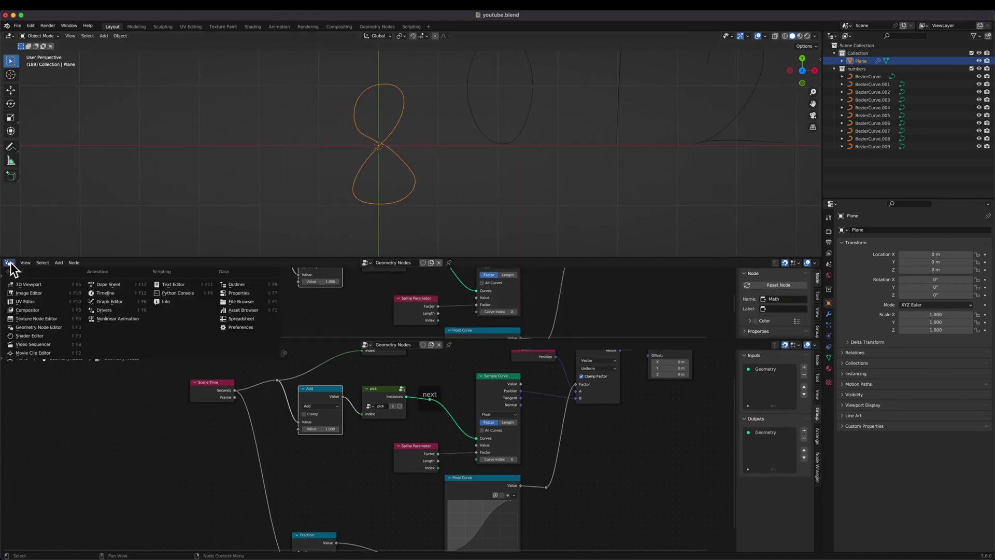
pyautogui.click(105, 293)
pyautogui.click(603, 274)
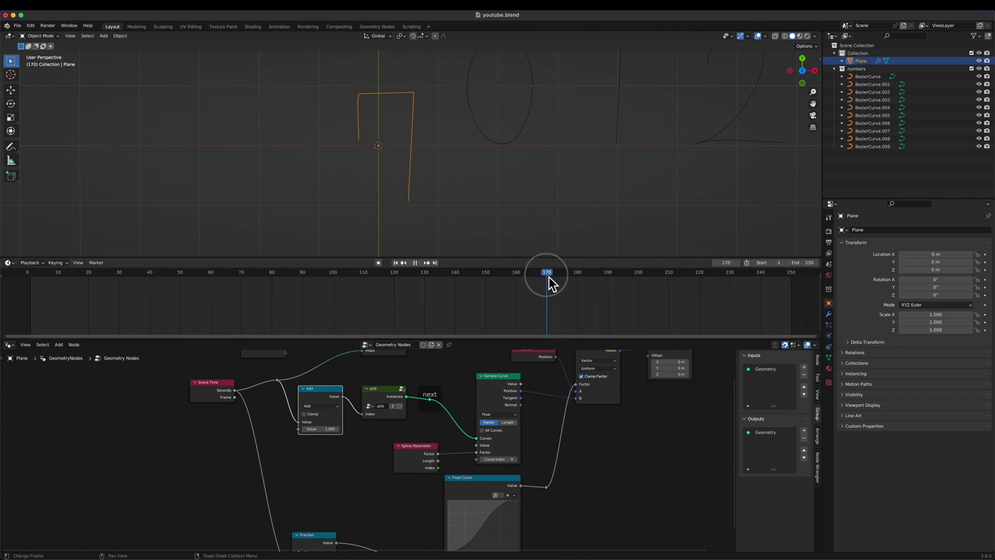
pyautogui.moveTo(578, 276)
pyautogui.mouseDown()
pyautogui.moveTo(596, 278)
pyautogui.moveTo(582, 277)
pyautogui.mouseUp()
# Step: Open the number 8 curve in Edit Mode with all control points selected and display the curve normals
pyautogui.keyDown('shift'); pyautogui.hscroll(8, 587, 206); pyautogui.keyUp('shift')
pyautogui.keyDown('ctrl'); pyautogui.scroll(-4, 586, 205); pyautogui.keyUp('ctrl')
pyautogui.keyDown('shift'); pyautogui.hscroll(6, 587, 204); pyautogui.keyUp('shift')
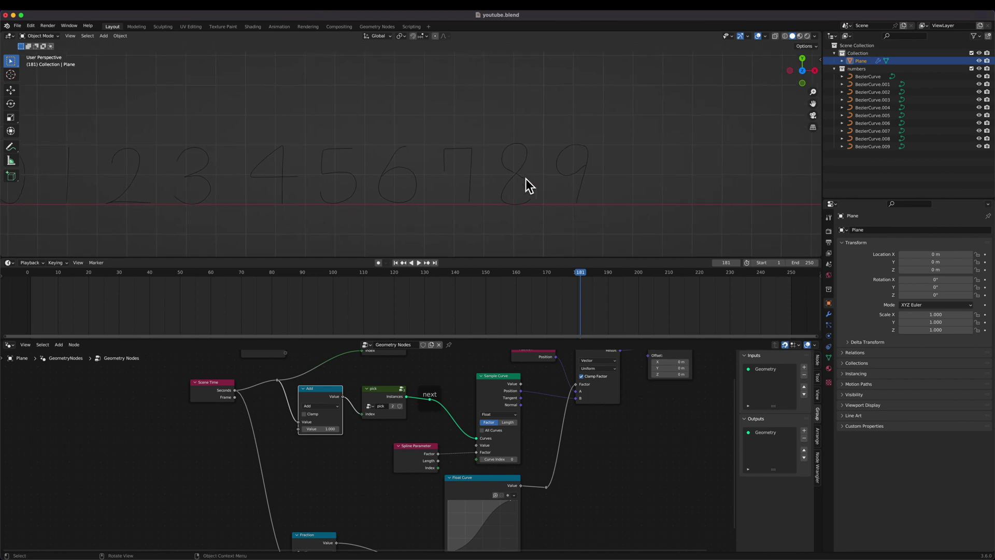
pyautogui.click(525, 178)
pyautogui.press('Tab')
pyautogui.press('a')
pyautogui.scroll(2, 577, 195)
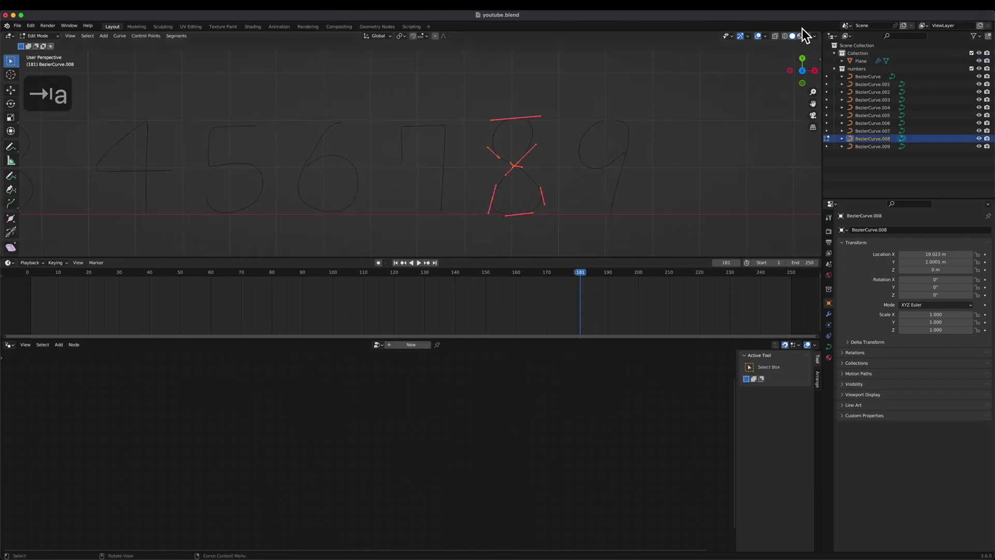
pyautogui.click(766, 37)
pyautogui.click(719, 240)
pyautogui.scroll(4, 604, 220)
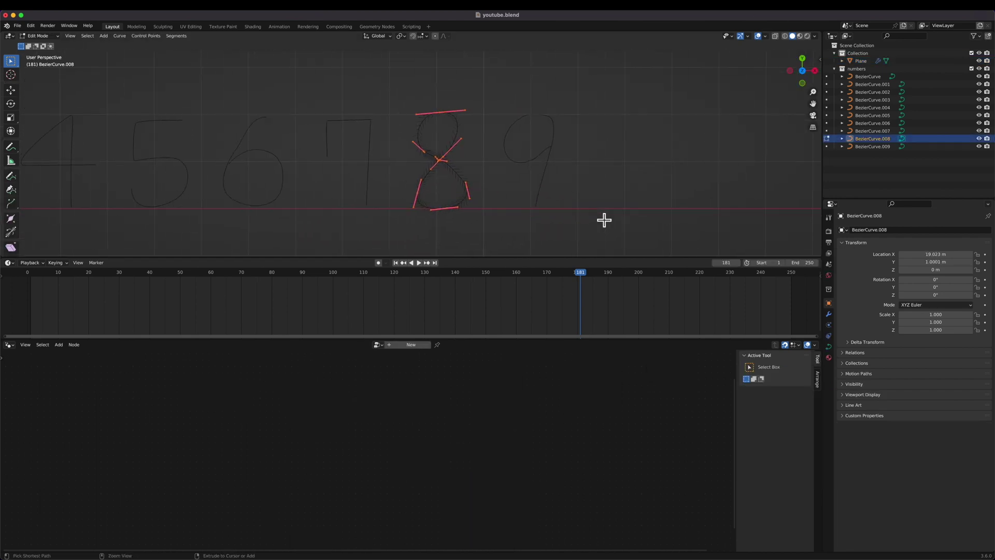
# Step: Switch the direction of the number 8 curve and scrub the timeline to check its morph
pyautogui.rightClick(541, 181)
pyautogui.click(536, 182)
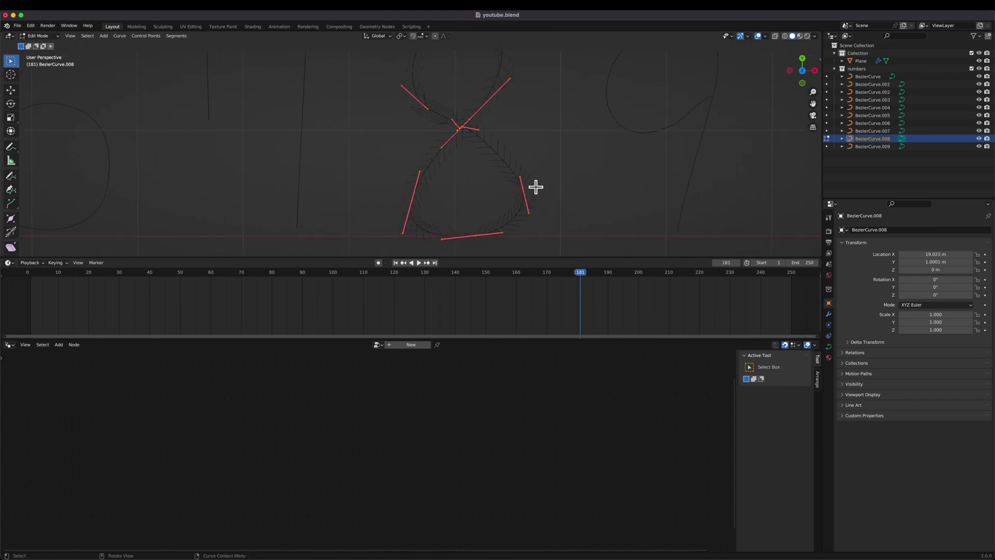
pyautogui.scroll(-5, 536, 187)
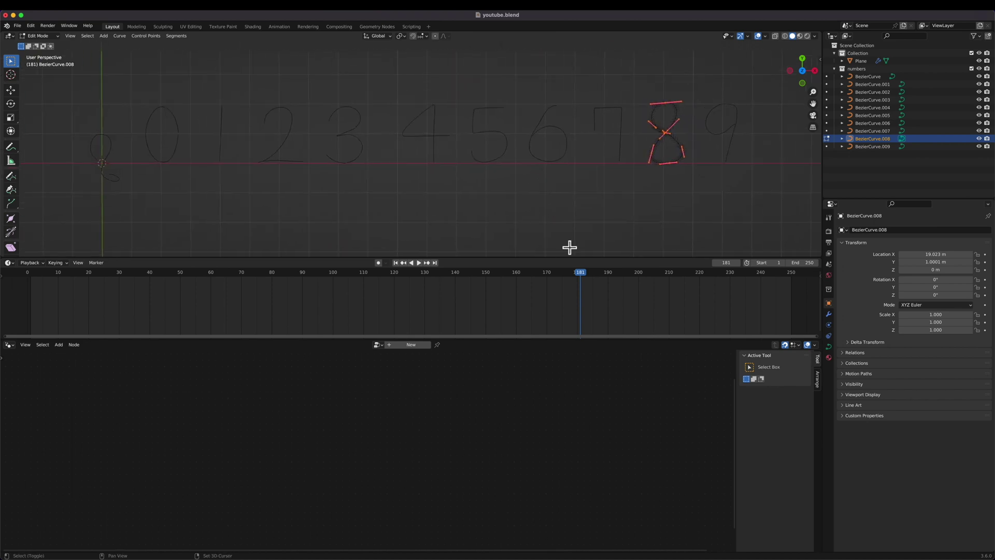
pyautogui.moveTo(550, 277); pyautogui.dragTo(479, 274)
pyautogui.press('space')
pyautogui.press('space')
pyautogui.keyDown('shift'); pyautogui.moveTo(539, 230); pyautogui.dragTo(476, 223, button='middle'); pyautogui.keyUp('shift')
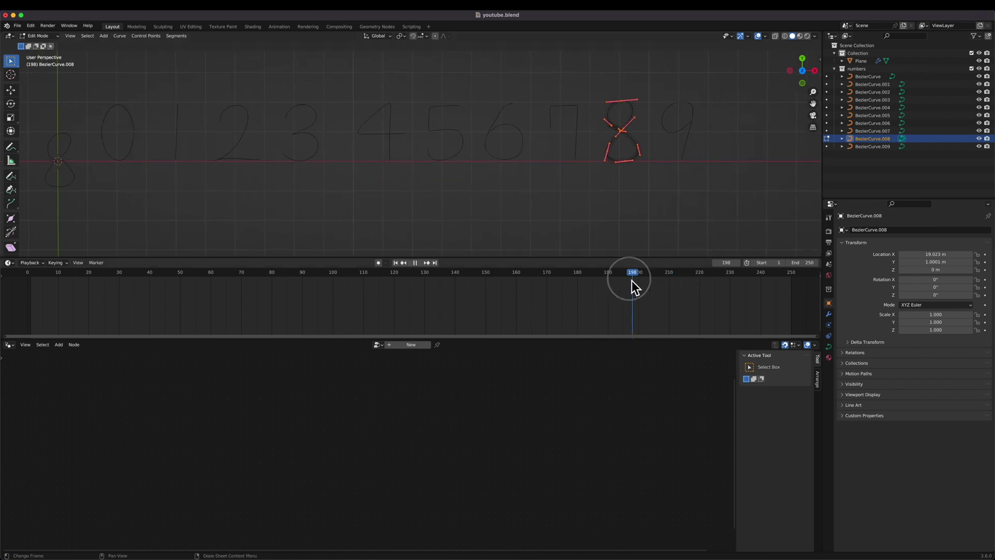
# Step: Open the number 9 curve in Edit Mode, select all its control points and switch its direction
pyautogui.press('Tab')
pyautogui.click(687, 136)
pyautogui.press('Tab')
pyautogui.press('a')
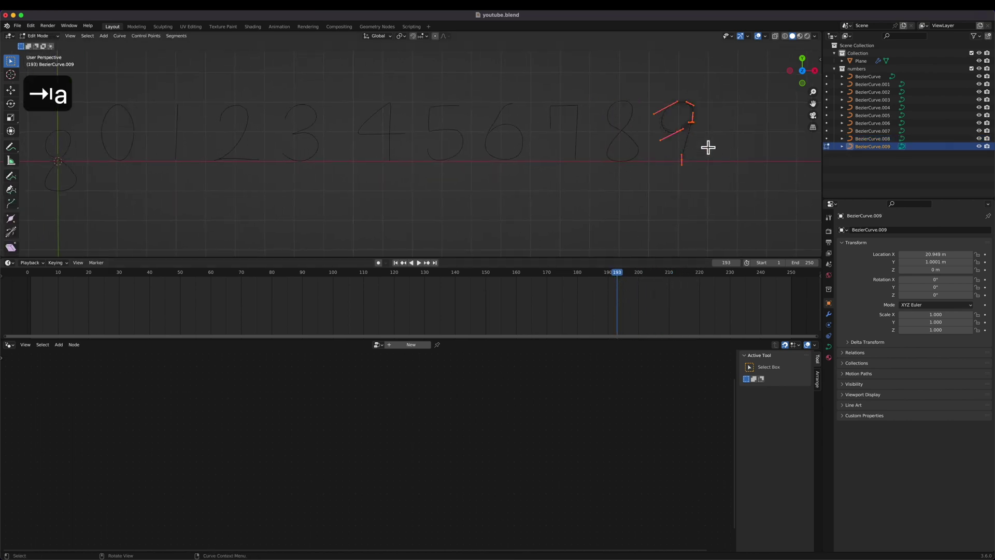
pyautogui.rightClick(705, 143)
pyautogui.click(690, 168)
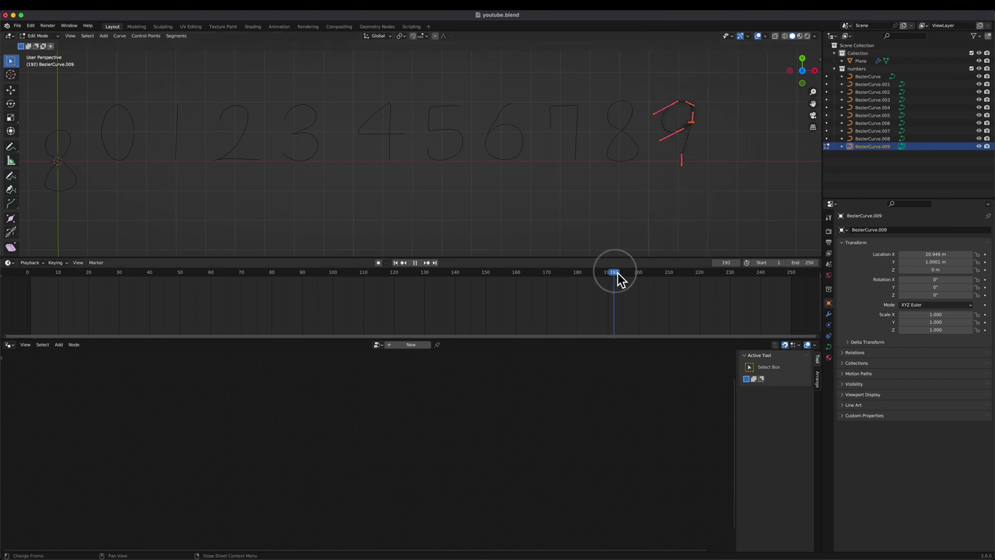
# Step: Scrub and play the timeline to check the morphs around the numbers 8, 9 and 0
pyautogui.moveTo(618, 273); pyautogui.dragTo(643, 272)
pyautogui.moveTo(589, 282); pyautogui.dragTo(579, 285)
pyautogui.moveTo(661, 279); pyautogui.dragTo(695, 275)
pyautogui.press('space')
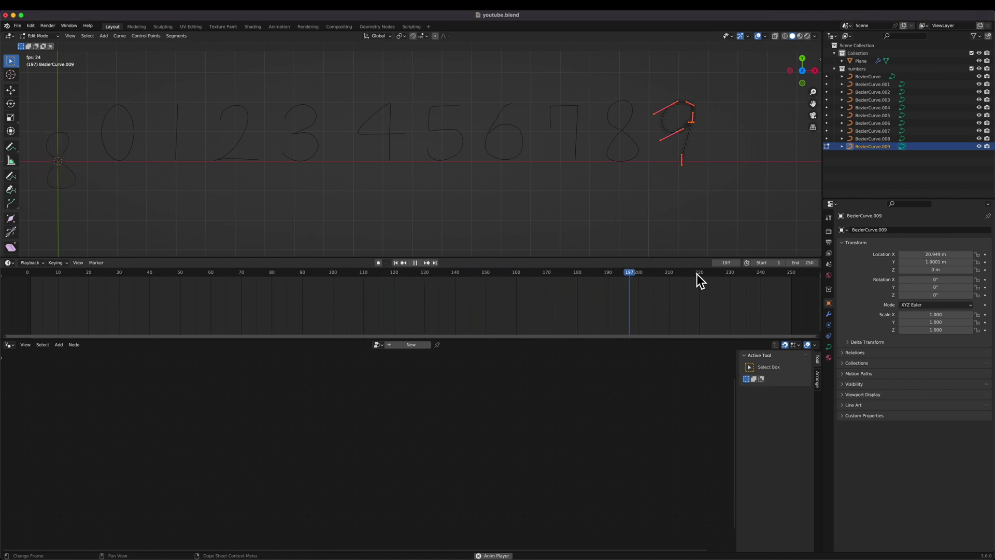
pyautogui.press('space')
pyautogui.keyDown('shift'); pyautogui.hscroll(-5, 442, 192); pyautogui.keyUp('shift')
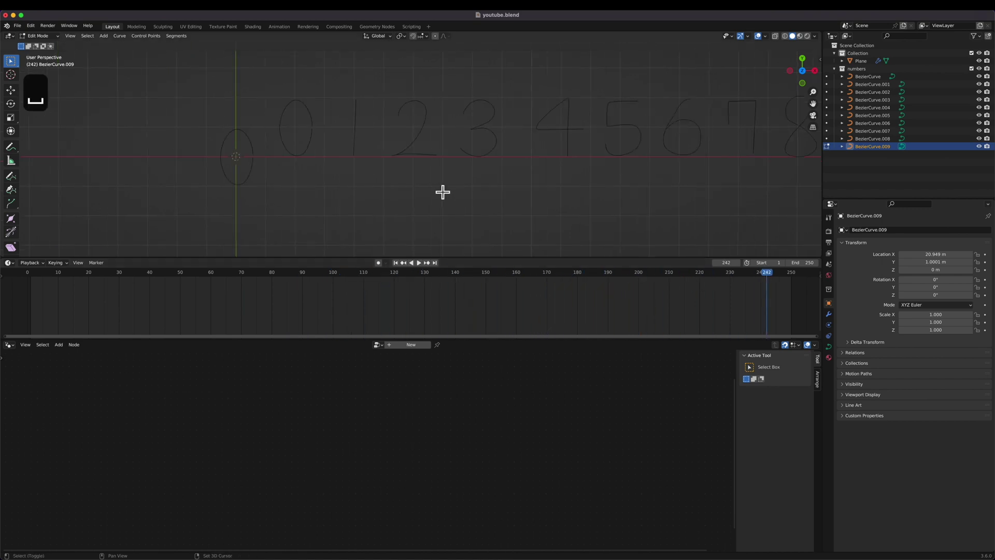
# Step: Return to Object Mode, collapse the numbers collection and select the Plane object
pyautogui.press('Tab')
pyautogui.keyDown('shift'); pyautogui.hscroll(-4, 423, 185); pyautogui.keyUp('shift')
pyautogui.click(835, 69)
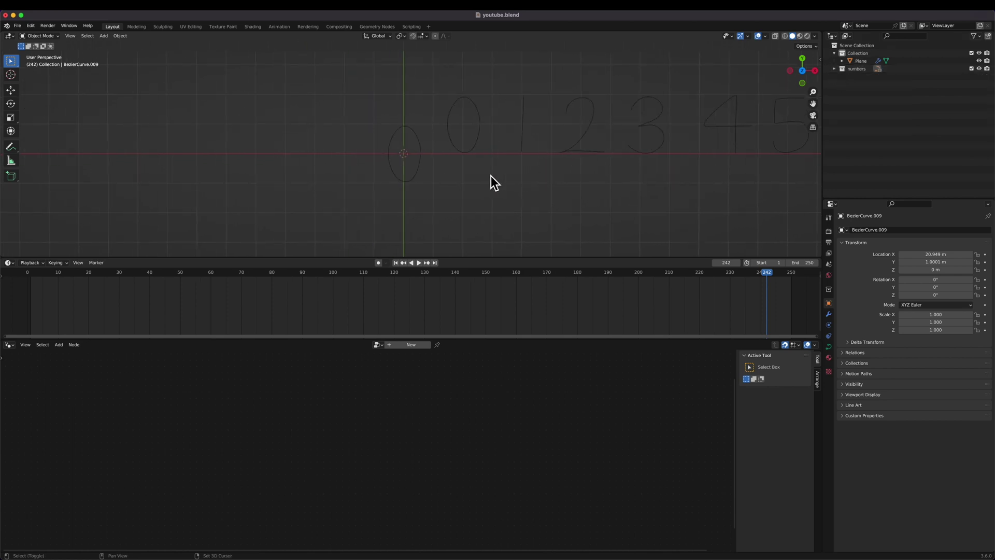
pyautogui.click(454, 172)
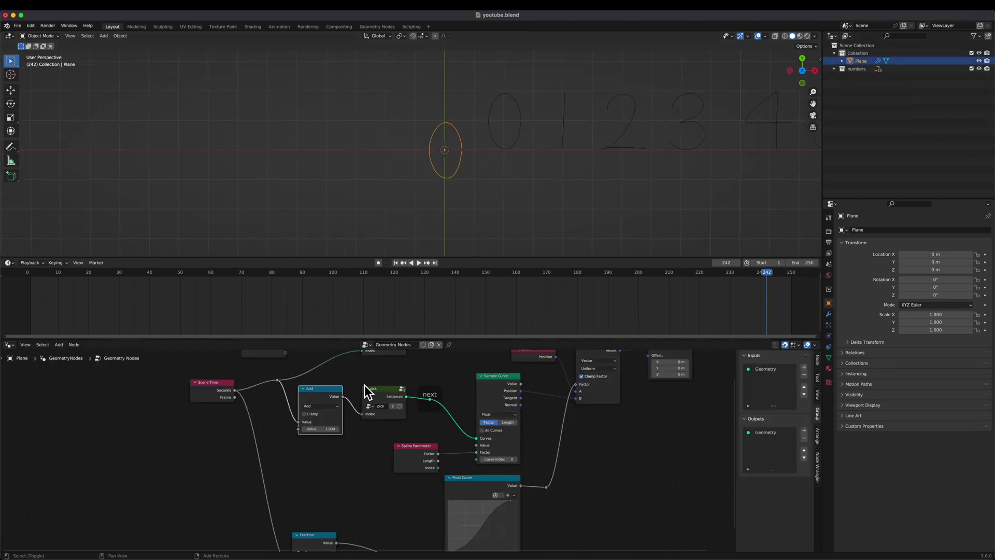
# Step: Move the Scene Time node away from the Add node and enlarge the node editor by shrinking the viewport and timeline
pyautogui.hscroll(-4, 361, 385)
pyautogui.click(330, 387)
pyautogui.press('g')
pyautogui.click(271, 387)
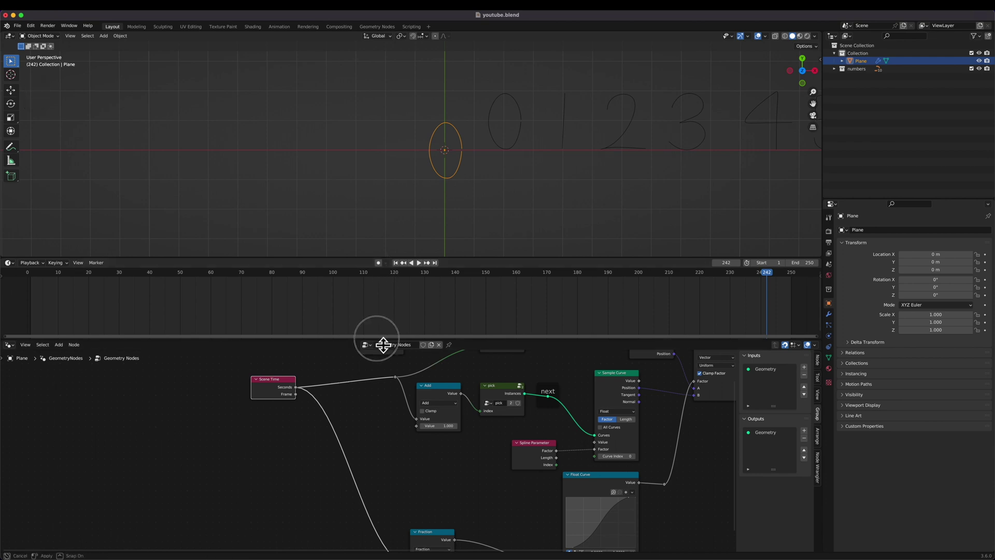
pyautogui.moveTo(382, 338); pyautogui.dragTo(385, 286)
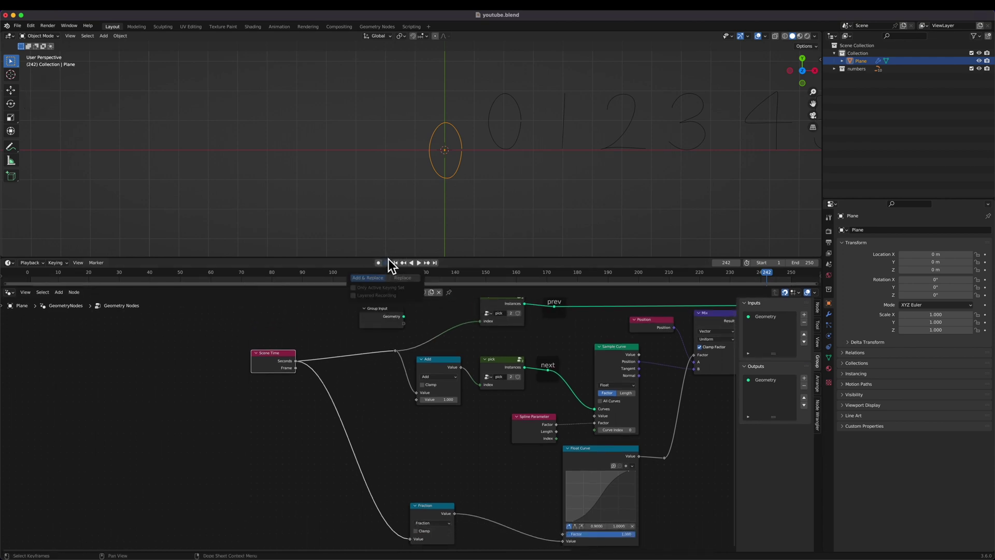
pyautogui.moveTo(390, 260); pyautogui.dragTo(397, 182)
pyautogui.moveTo(373, 284); pyautogui.dragTo(382, 206)
# Step: Merge the two Scene Time links through a shared reroute and move Scene Time farther left to make room
pyautogui.keyDown('shift'); pyautogui.moveTo(382, 306); pyautogui.dragTo(371, 395, button='right'); pyautogui.keyUp('shift')
pyautogui.press('g')
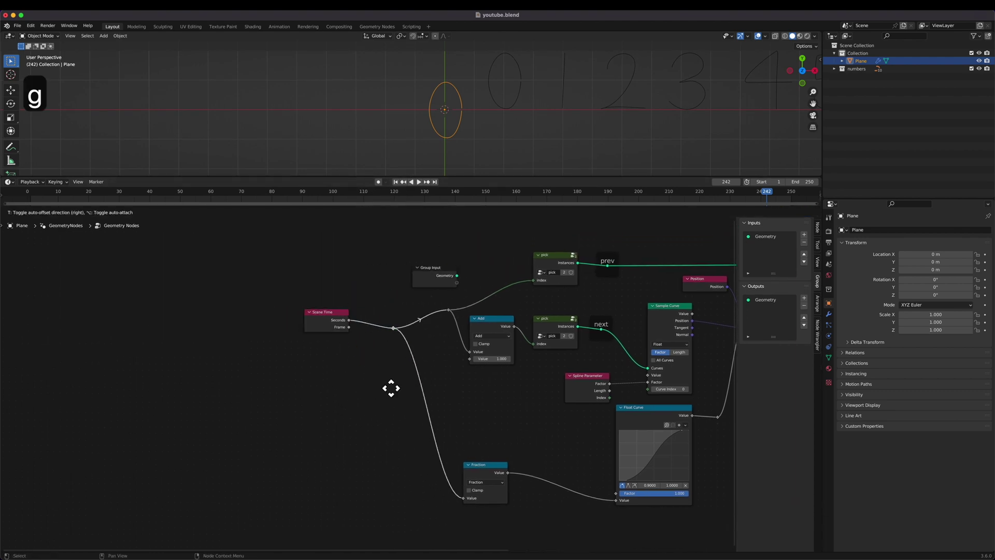
pyautogui.click(400, 378)
pyautogui.press('g')
pyautogui.click(257, 327)
# Step: Insert a Math node set to Multiply by 2 after Scene Time's Seconds output and play the faster animation
pyautogui.hotkey('shift', 'a')
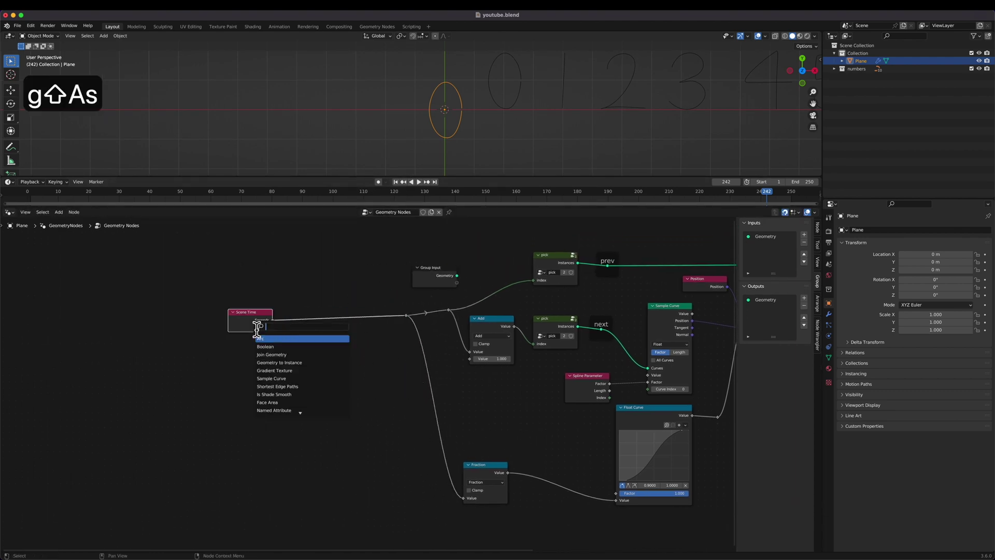
pyautogui.write('math')
pyautogui.press('Return')
pyautogui.click(266, 318)
pyautogui.click(318, 333)
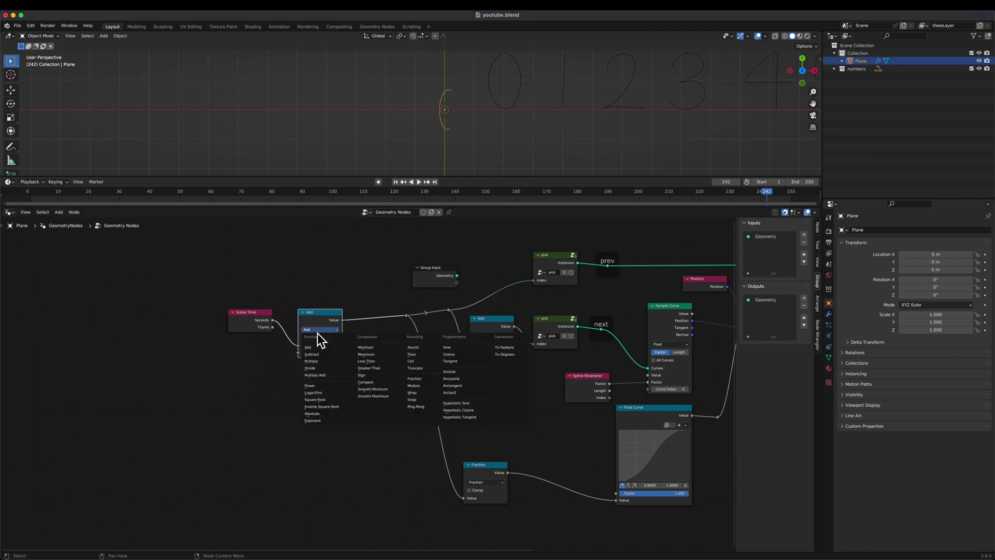
pyautogui.press('m')
pyautogui.click(329, 353)
pyautogui.write('2')
pyautogui.click(334, 374)
pyautogui.press('space')
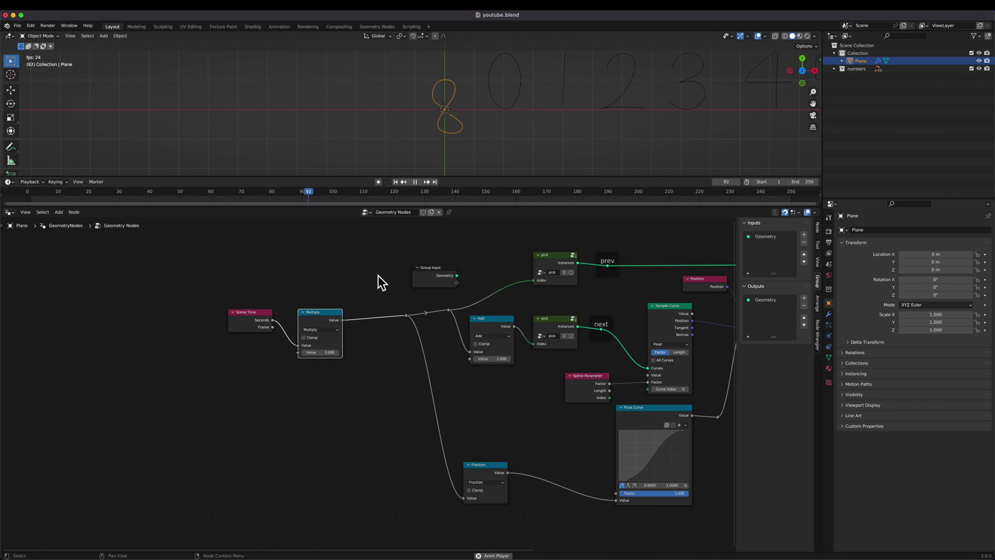
pyautogui.press('space')
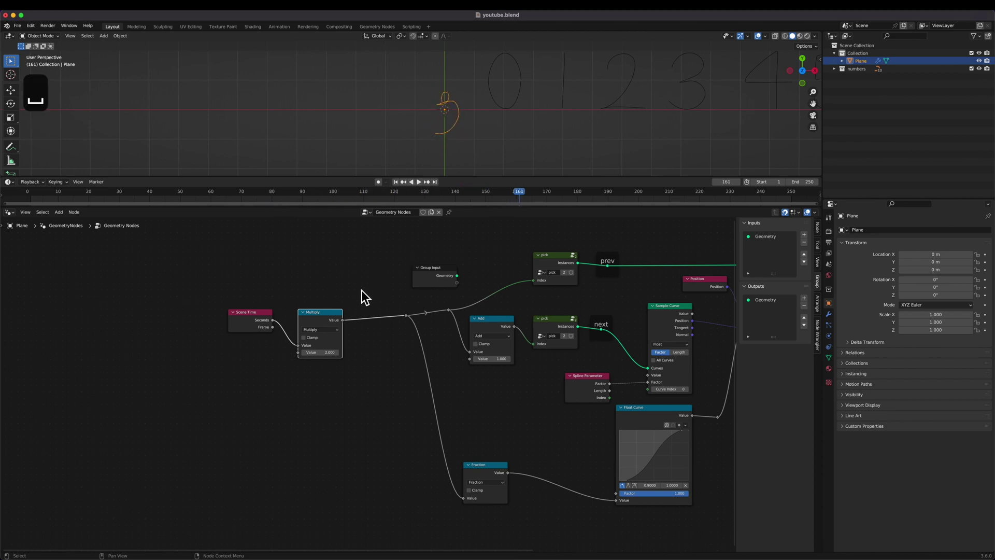
# Step: Frame the Multiply node, label the frame speed.control, and move it left together with Scene Time
pyautogui.press('super+j')
pyautogui.press('F2')
pyautogui.write('speed.control')
pyautogui.press('Return')
pyautogui.moveTo(353, 292); pyautogui.dragTo(221, 400)
pyautogui.press('g')
pyautogui.click(179, 384)
# Step: Add another Math node below the speed.control frame
pyautogui.hotkey('shift', 'a')
pyautogui.press('s')
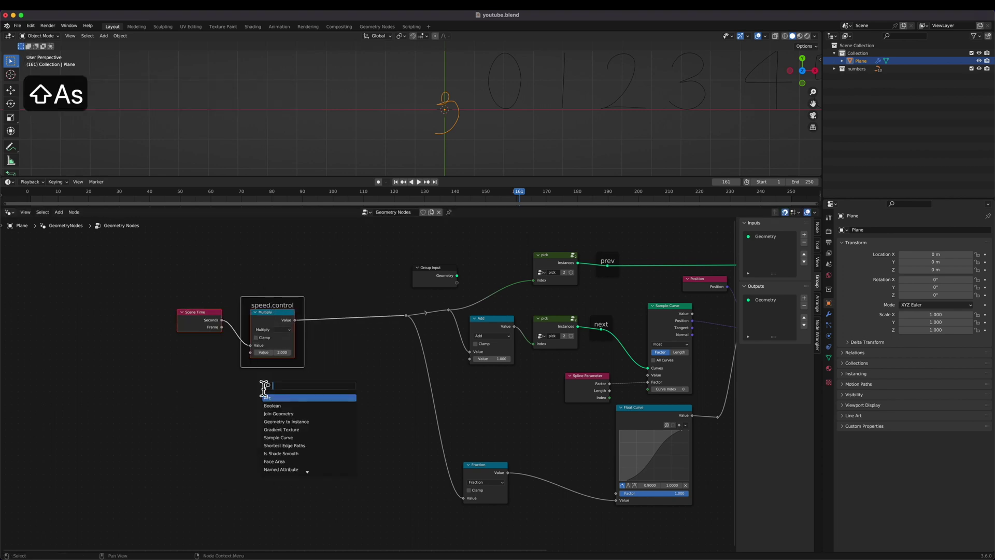
pyautogui.write('math')
pyautogui.press('Return')
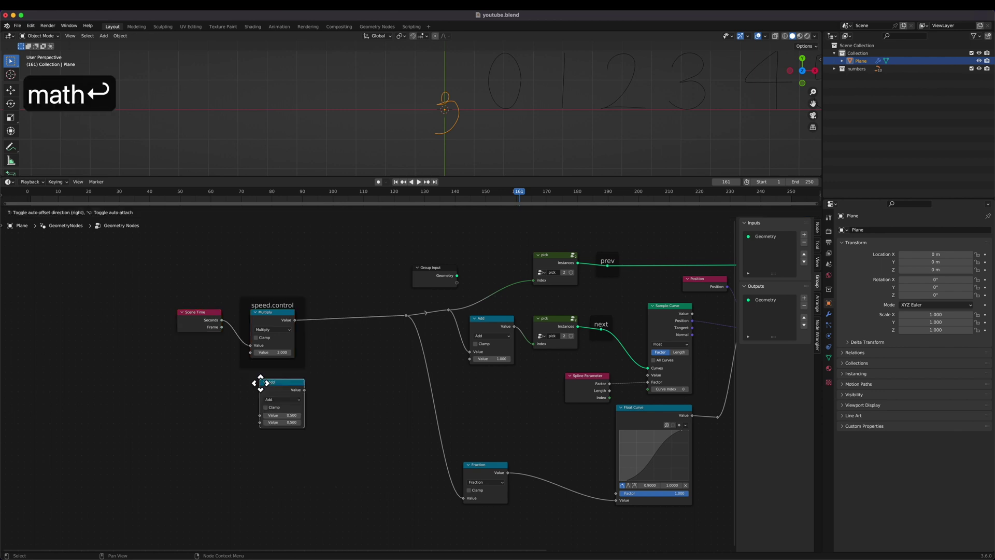
# Step: Move the shared reroute closer to the Multiply node while keeping it outside the speed.control frame
pyautogui.moveTo(418, 311); pyautogui.dragTo(355, 335)
pyautogui.press('g')
pyautogui.click(302, 337)
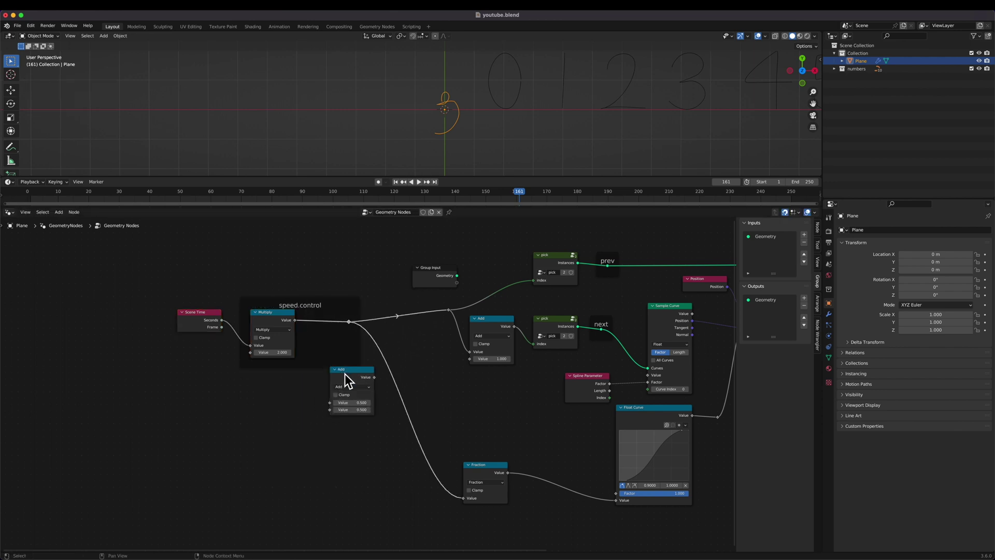
pyautogui.press('super+z')
pyautogui.press('g')
pyautogui.click(347, 333)
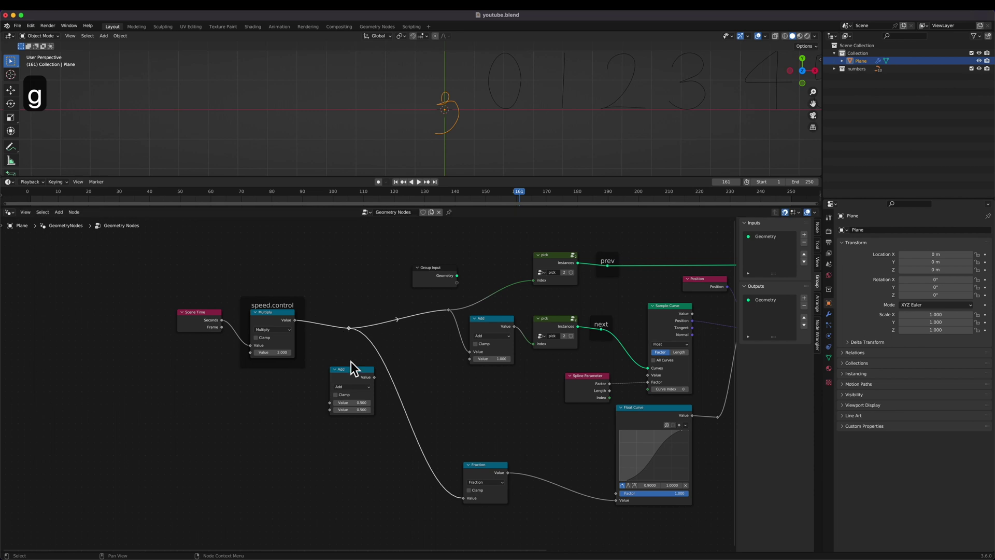
# Step: Set the new Math node to Floor and insert it into the link that feeds the pick index inputs
pyautogui.click(353, 363)
pyautogui.click(353, 386)
pyautogui.click(452, 412)
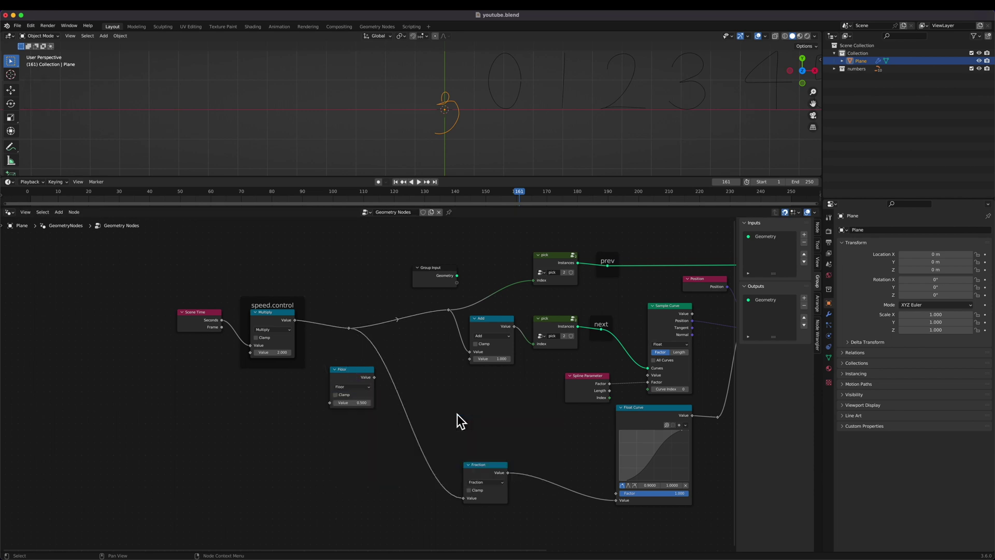
pyautogui.press('g')
pyautogui.click(417, 318)
pyautogui.press('g')
pyautogui.click(425, 312)
# Step: Align the reroute after Floor, and shift Scene Time, the speed.control frame and their reroute to straighten the links
pyautogui.moveTo(464, 286); pyautogui.dragTo(446, 315)
pyautogui.press('g')
pyautogui.click(448, 319)
pyautogui.moveTo(373, 306); pyautogui.dragTo(200, 378)
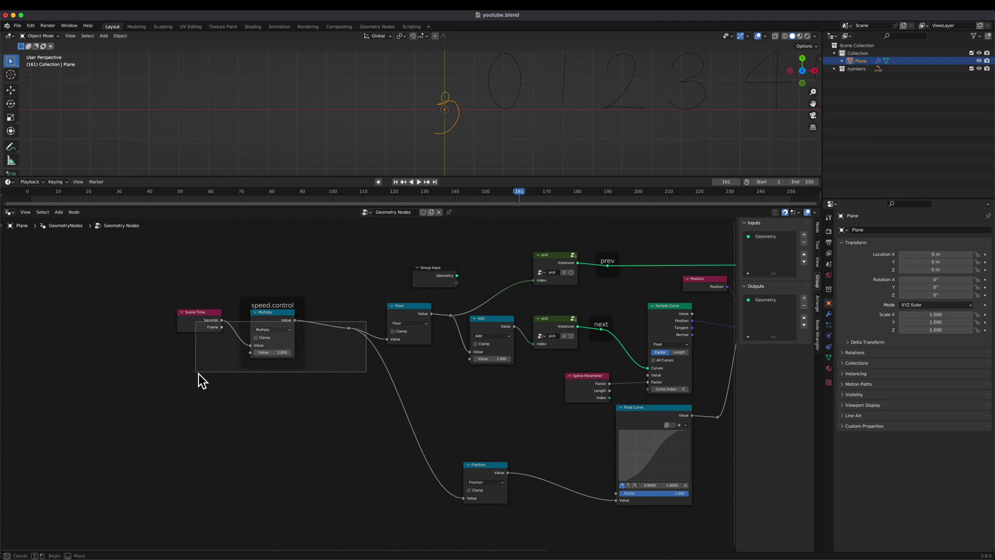
pyautogui.press('g')
pyautogui.click(178, 387)
pyautogui.click(334, 324)
# Step: Move the Fraction node directly beneath the Floor node and nudge the prev reroute into line
pyautogui.click(474, 476)
pyautogui.press('g')
pyautogui.click(399, 480)
pyautogui.press('Home')
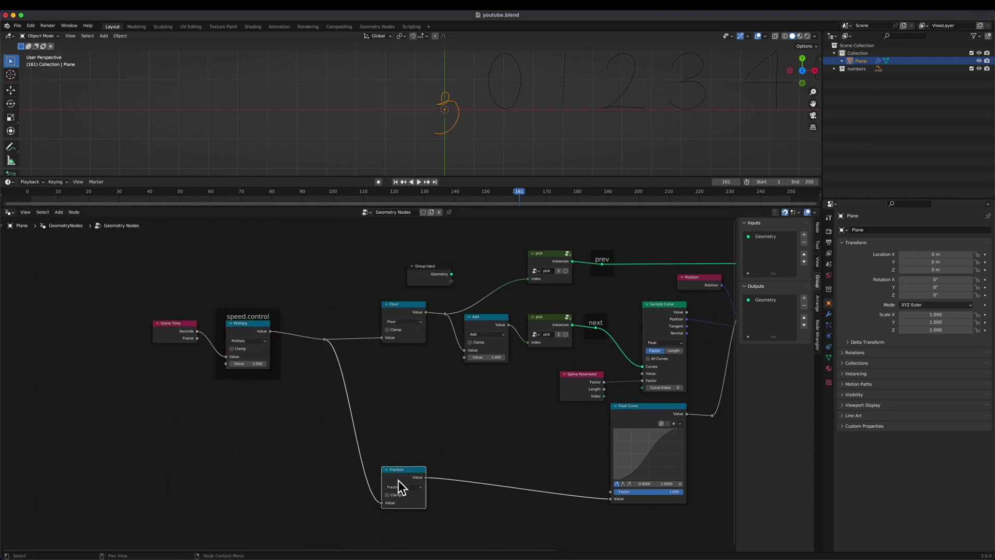
pyautogui.click(425, 311)
pyautogui.press('g')
pyautogui.click(421, 313)
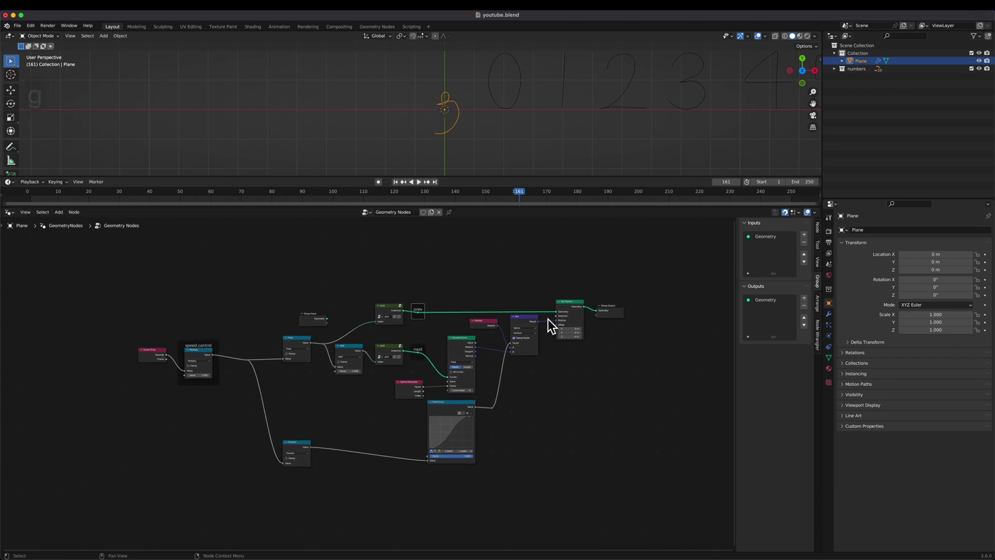
# Step: Place the Position node directly above Sample Curve and dissolve the reroute between Float Curve and Mix
pyautogui.click(490, 328)
pyautogui.press('g')
pyautogui.click(468, 327)
pyautogui.press('super+x')
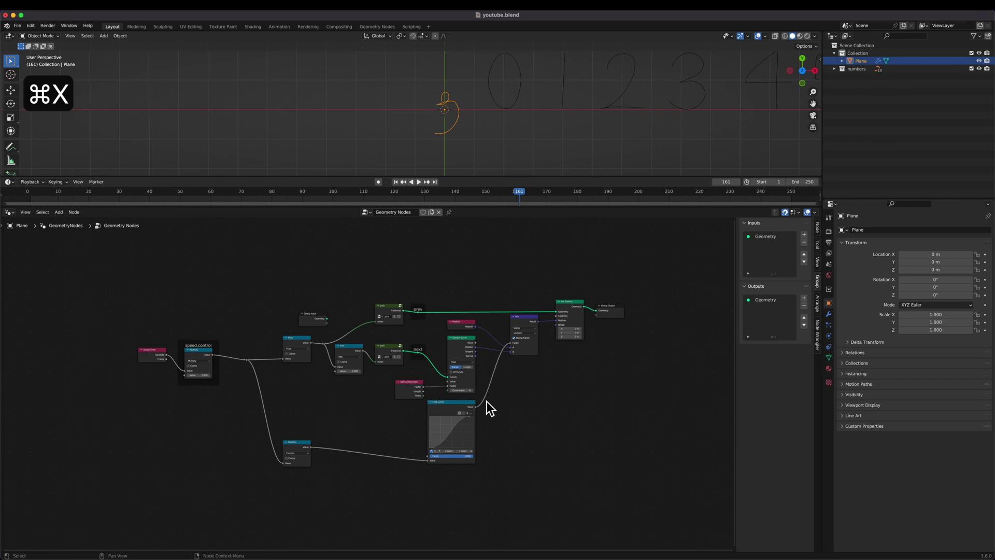
# Step: Move the Group Output node farther right to leave space after Set Position
pyautogui.click(607, 314)
pyautogui.press('g')
pyautogui.click(616, 315)
pyautogui.hscroll(-3, 479, 342)
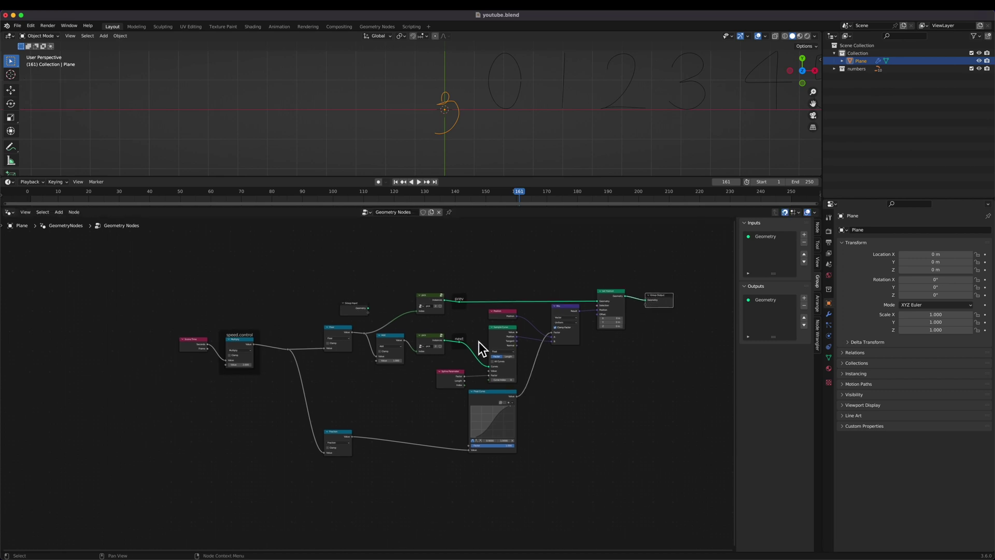
pyautogui.hscroll(6, 347, 304)
pyautogui.scroll(7, 377, 405)
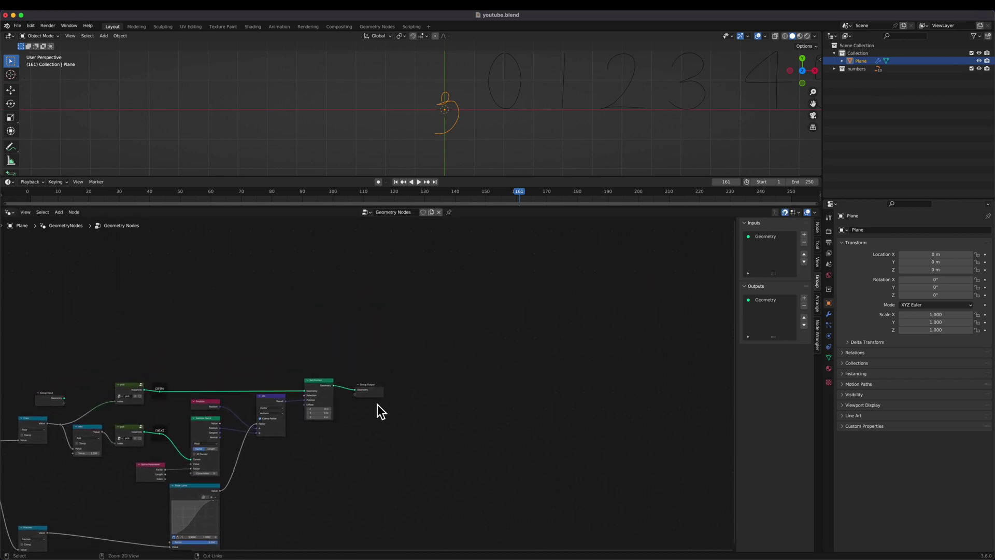
pyautogui.press('g')
pyautogui.click(622, 339)
# Step: Insert a Curve to Mesh node between Set Position and Group Output, spacing the Group Output farther right
pyautogui.hotkey('shift', 'a')
pyautogui.write('s')
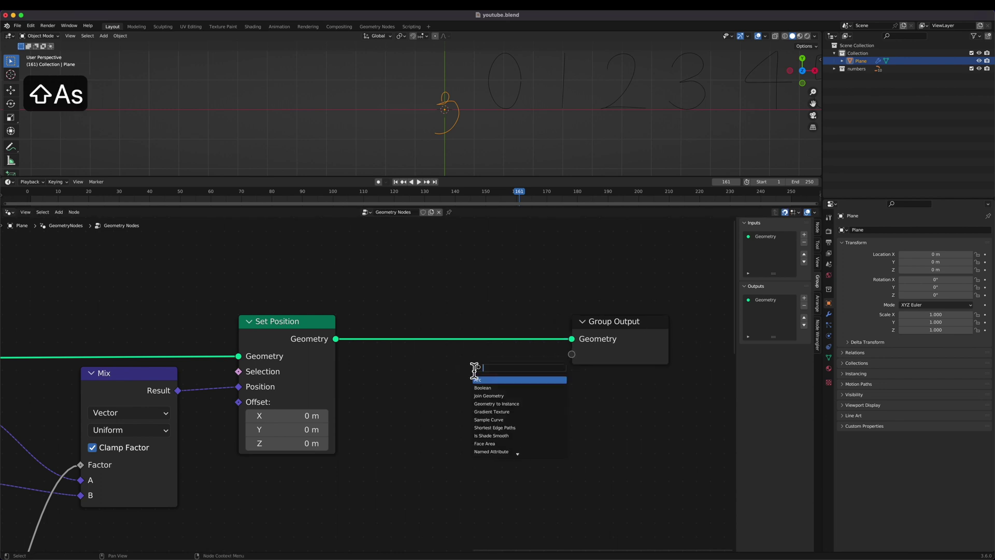
pyautogui.write('ctm')
pyautogui.press('Return')
pyautogui.click(427, 335)
pyautogui.click(645, 280)
pyautogui.moveTo(646, 276); pyautogui.dragTo(485, 404)
pyautogui.press('g')
pyautogui.click(556, 405)
pyautogui.hscroll(3, 559, 407)
pyautogui.scroll(-1, 559, 407)
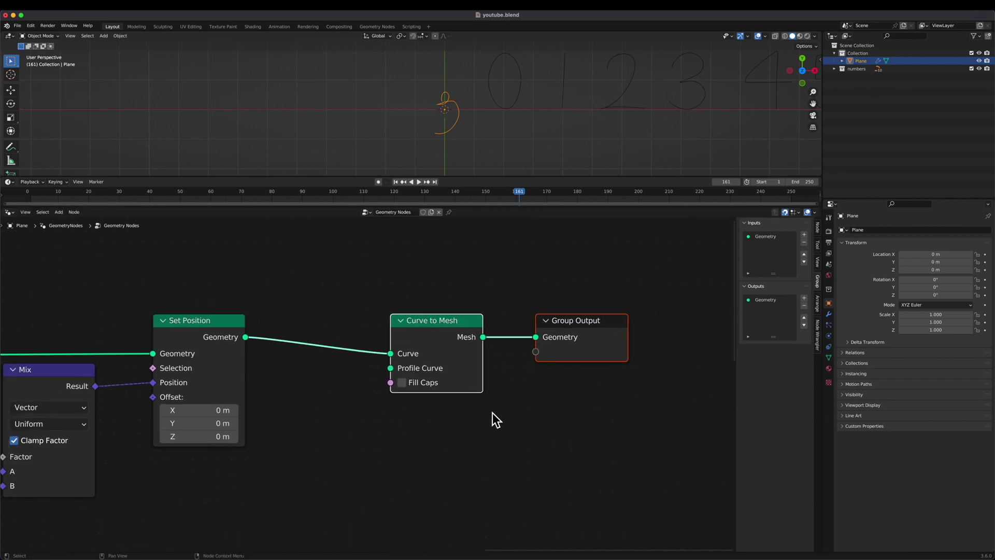
# Step: Add a Quadrilateral curve node, connect it to the Profile Curve of Curve to Mesh, and shift the output nodes right
pyautogui.hotkey('shift', 'a')
pyautogui.write('squ')
pyautogui.press('Return')
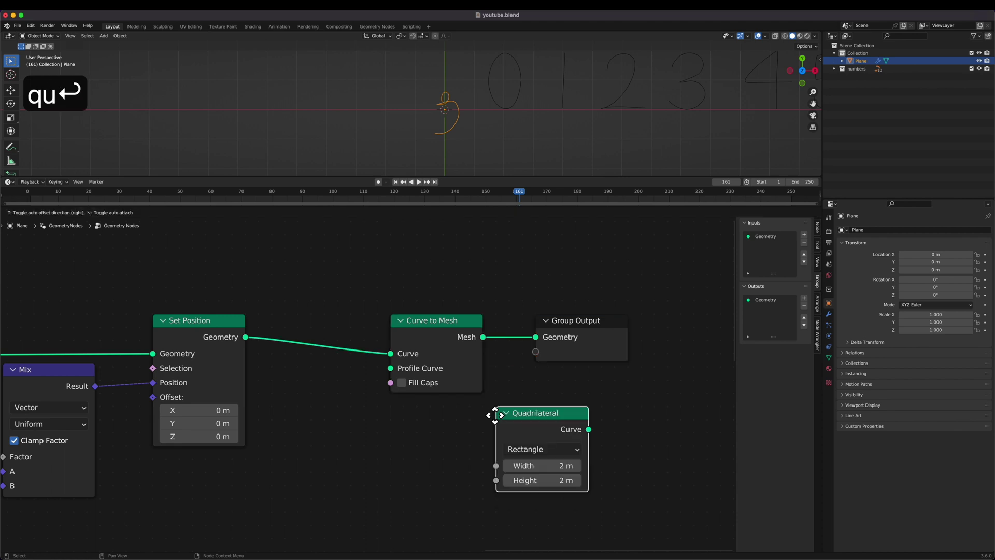
pyautogui.click(306, 433)
pyautogui.moveTo(392, 429); pyautogui.dragTo(394, 368)
pyautogui.press('g')
pyautogui.click(688, 310)
# Step: Insert a Set Curve Radius node between Set Position and Curve to Mesh with a radius of 0.1 m
pyautogui.hotkey('shift', 'a')
pyautogui.write('sset cu r')
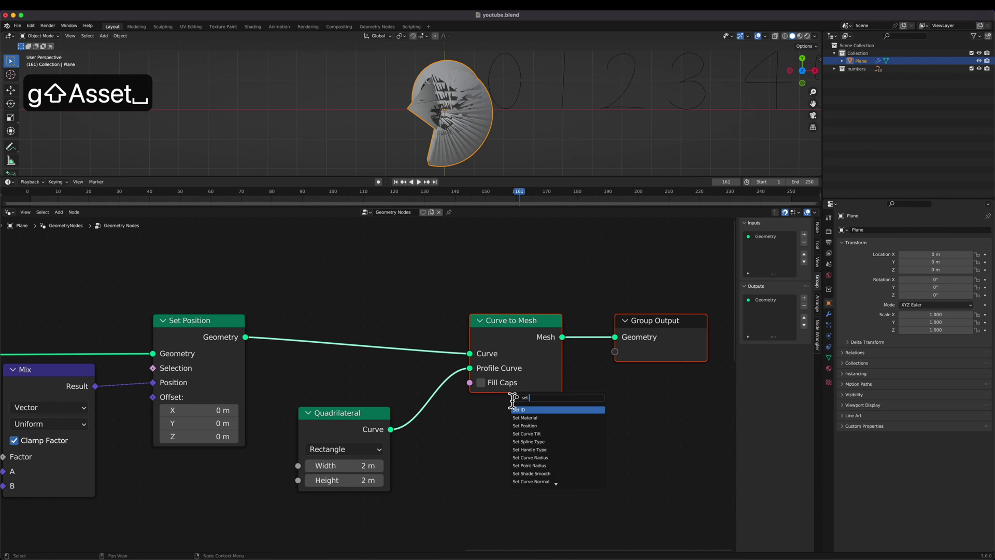
pyautogui.write('e')
pyautogui.press('Return')
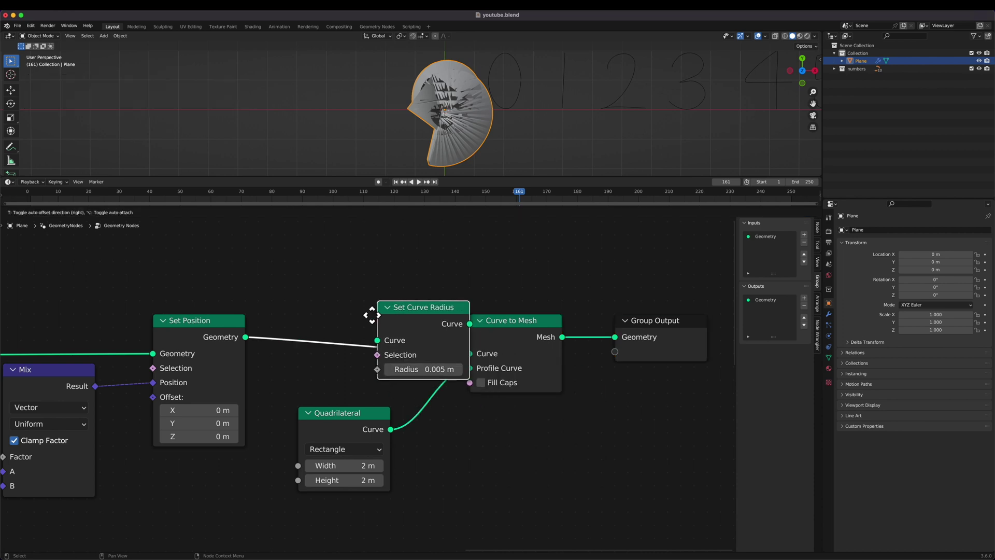
pyautogui.click(326, 317)
pyautogui.click(380, 369)
pyautogui.write('0.1')
pyautogui.press('Return')
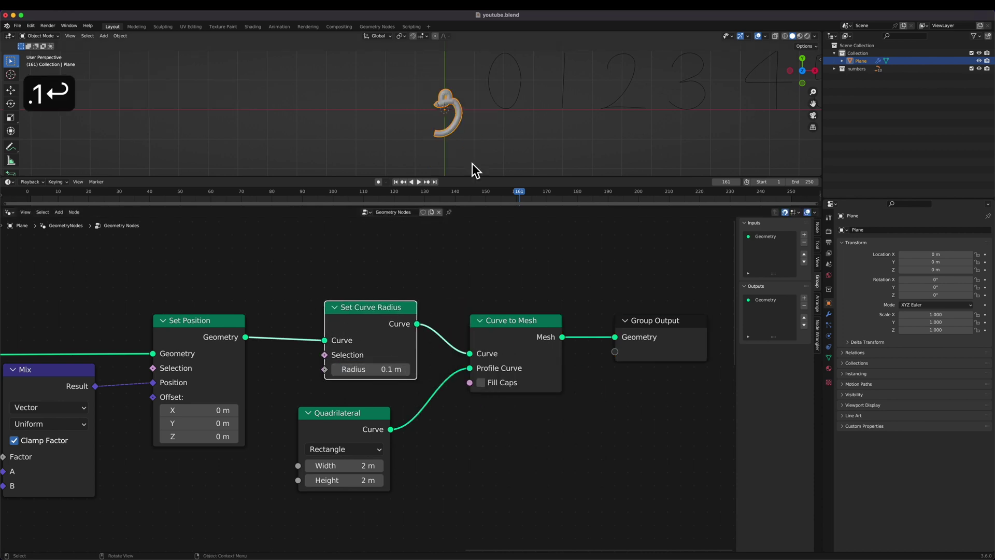
# Step: Play the animation to inspect the thickened digits, and align Set Curve Radius directly above the Quadrilateral node
pyautogui.scroll(5, 487, 157)
pyautogui.press('space')
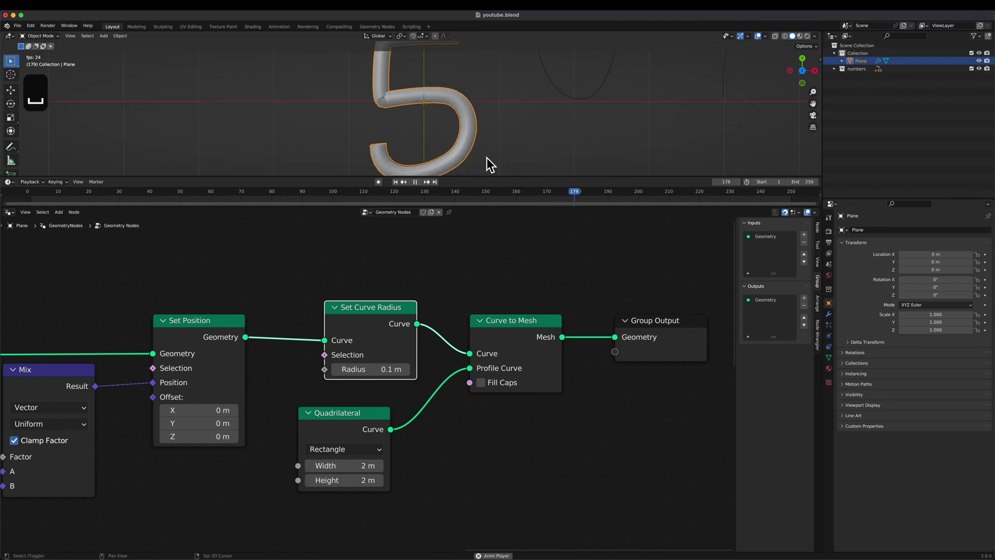
pyautogui.press('space')
pyautogui.scroll(-5, 487, 157)
pyautogui.press('g')
pyautogui.press('Escape')
pyautogui.press('space')
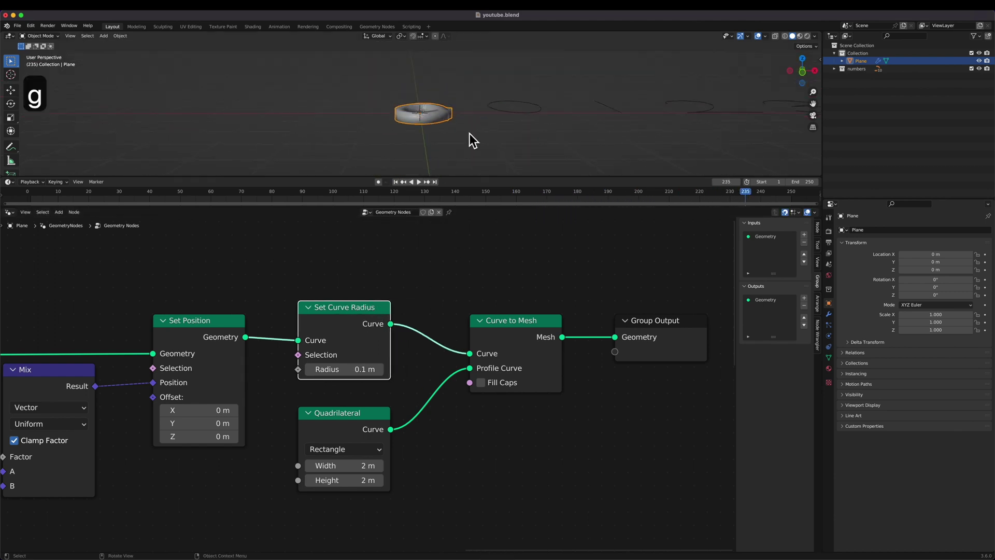
pyautogui.scroll(5, 469, 138)
pyautogui.press('space')
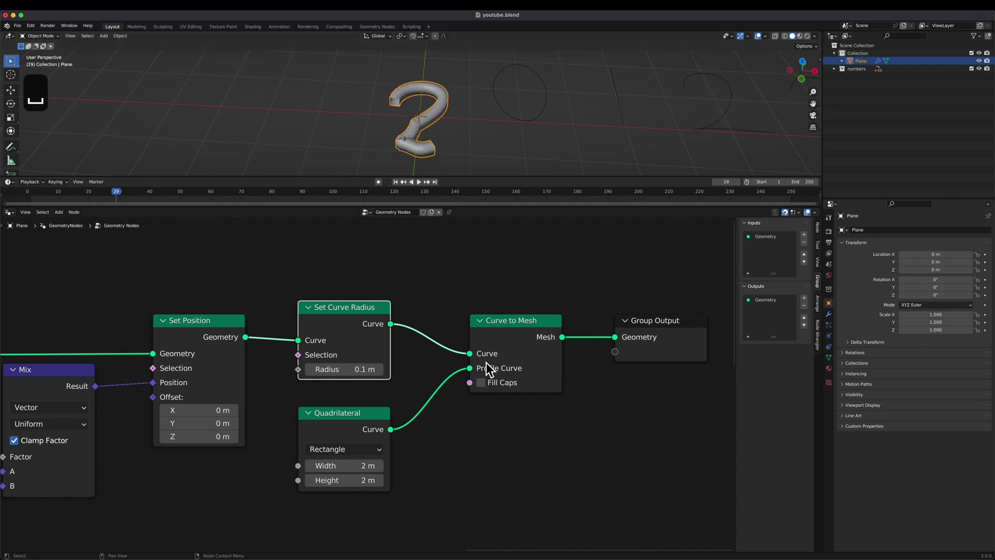
# Step: Enable Fill Caps on Curve to Mesh and view the digit from the top
pyautogui.press('space')
pyautogui.press('`')
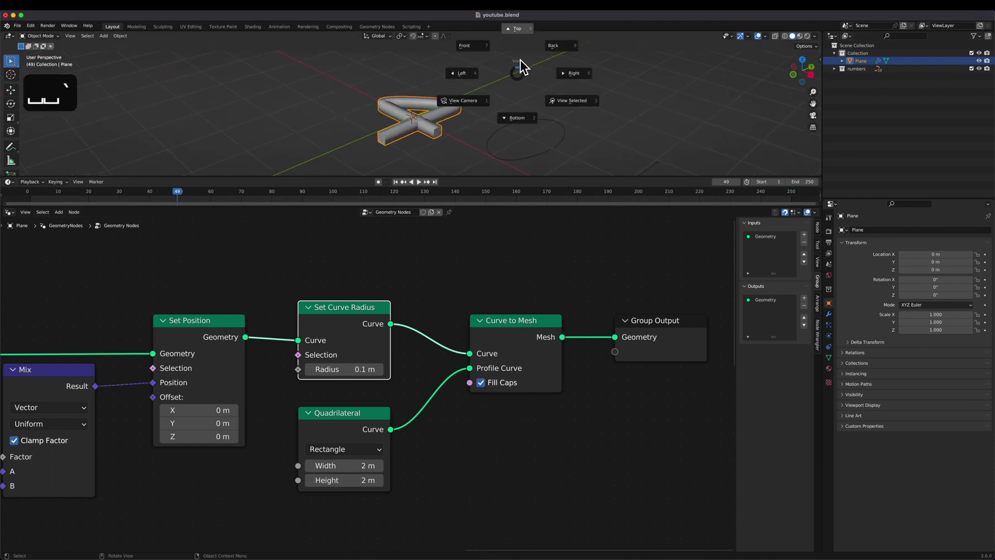
pyautogui.press('8')
# Step: Move the Group Output node well to the right to make room after Curve to Mesh
pyautogui.scroll(-1, 518, 272)
pyautogui.hscroll(3, 568, 416)
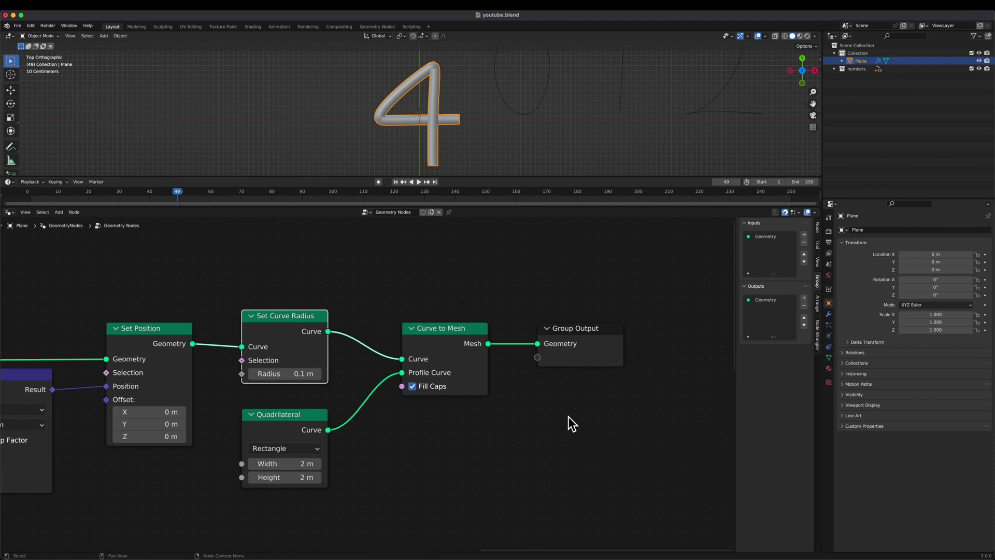
pyautogui.click(570, 361)
pyautogui.press('g')
pyautogui.click(694, 363)
pyautogui.hscroll(1, 691, 362)
pyautogui.hscroll(3, 691, 363)
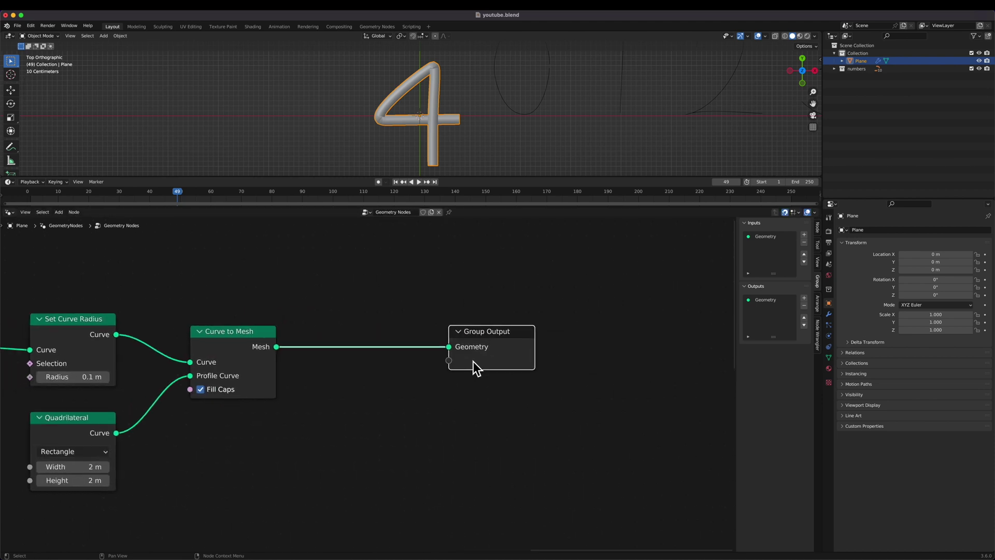
pyautogui.hscroll(-1, 474, 362)
pyautogui.press('g')
pyautogui.click(632, 363)
# Step: Insert a Mesh to Volume node between Curve to Mesh and Group Output
pyautogui.click(462, 402)
pyautogui.hotkey('shift', 'a')
pyautogui.write('smtv')
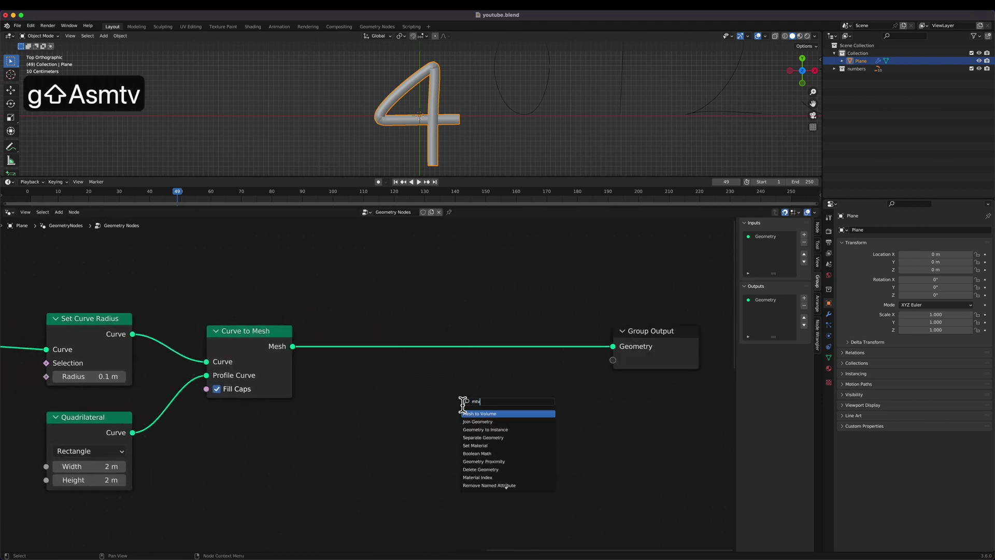
pyautogui.press('Return')
pyautogui.click(400, 340)
# Step: Shift the Group Output right and insert a Volume to Mesh node after Mesh to Volume
pyautogui.hscroll(5, 539, 347)
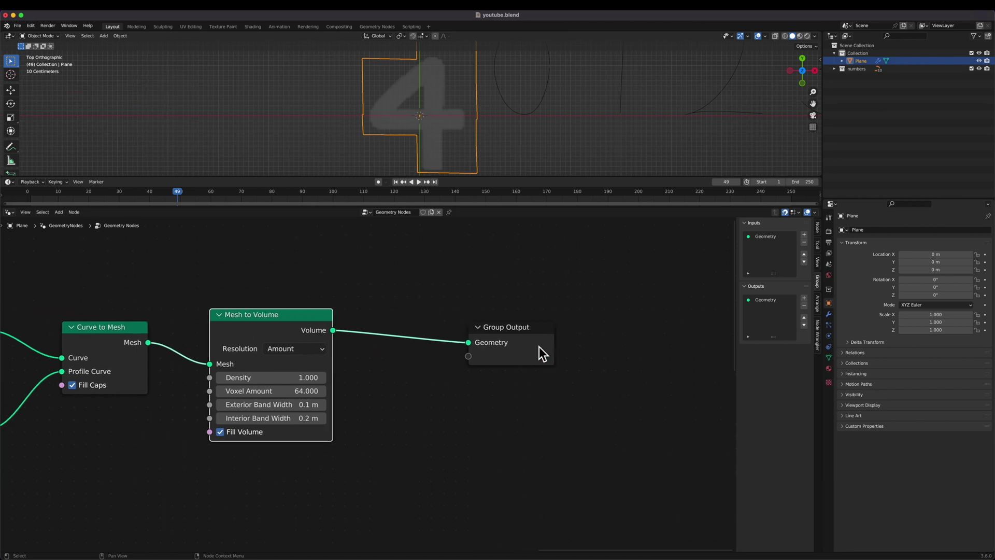
pyautogui.click(539, 347)
pyautogui.press('g')
pyautogui.write('vtm')
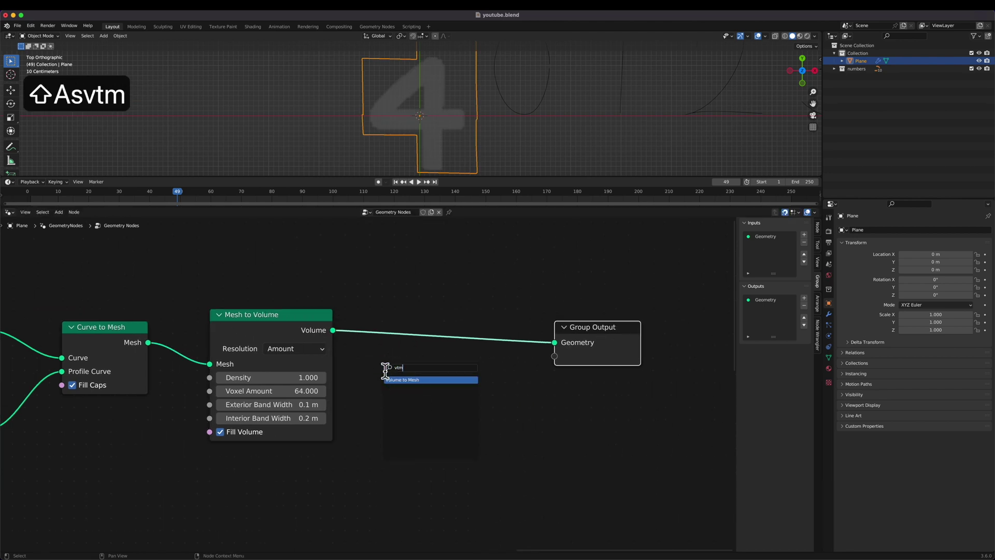
pyautogui.press('Return')
pyautogui.click(383, 321)
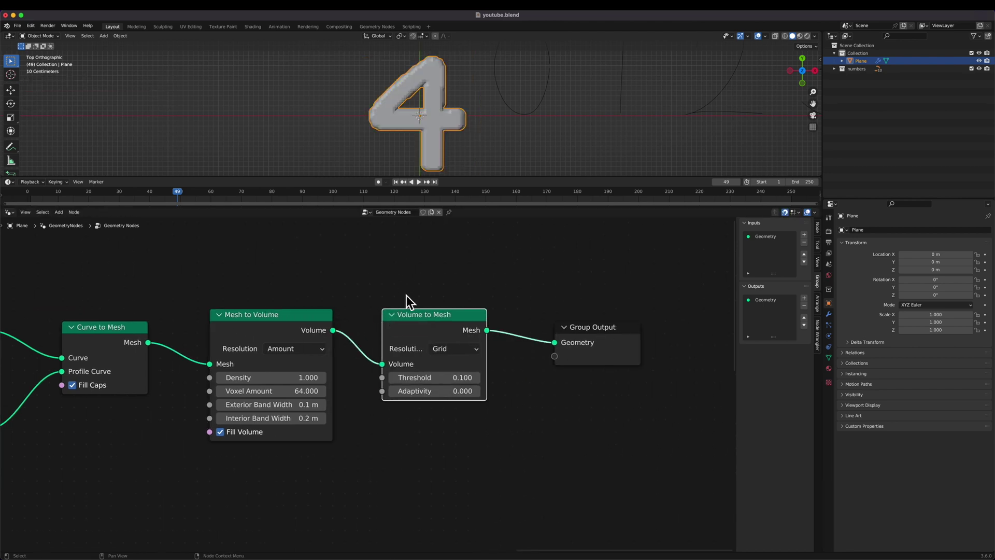
# Step: Set the Density of the Mesh to Volume node to 0.1
pyautogui.hscroll(-3, 318, 328)
pyautogui.scroll(-2, 317, 328)
pyautogui.doubleClick(328, 350)
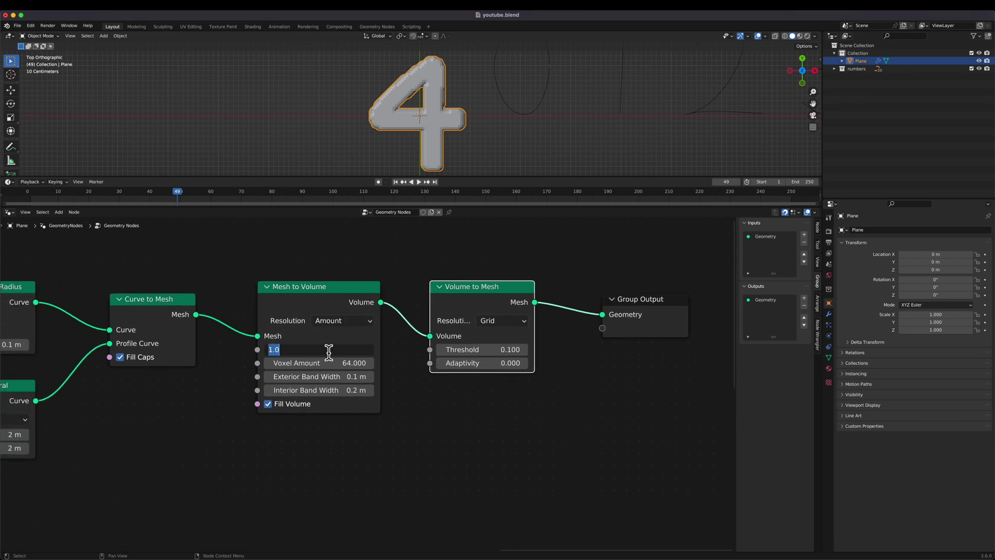
pyautogui.write('.1')
pyautogui.press('Return')
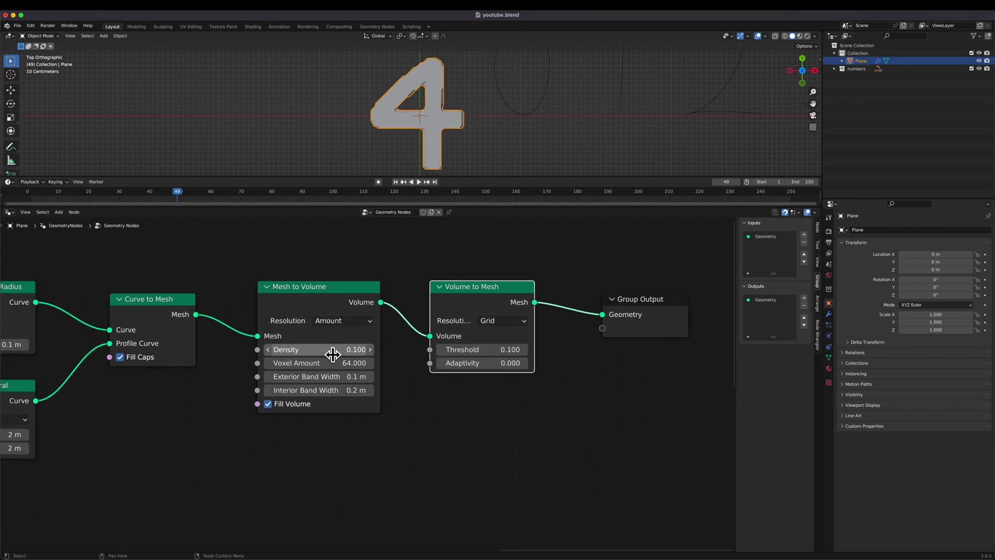
# Step: Switch the Mesh to Volume resolution to Size and set its Voxel Size to 0.025 m
pyautogui.click(345, 321)
pyautogui.click(341, 348)
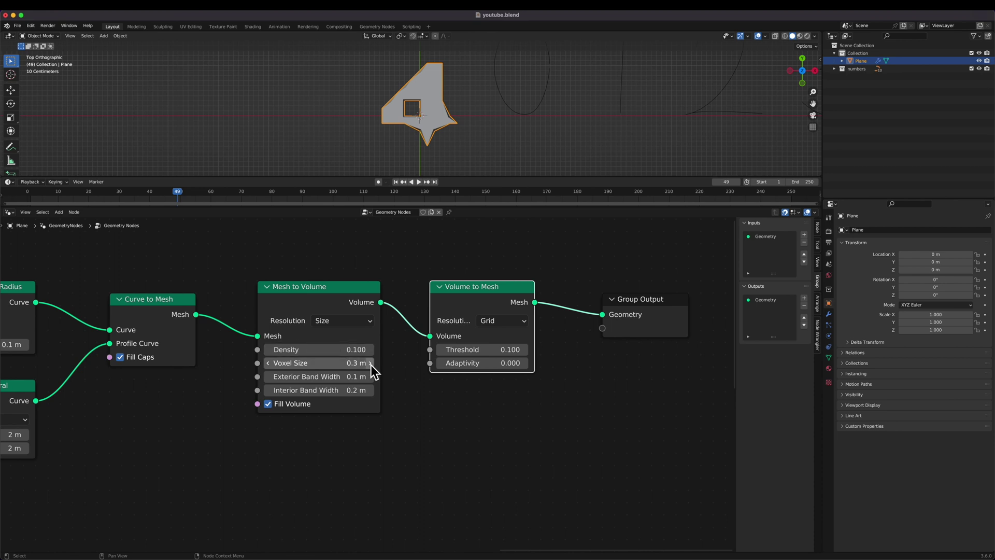
pyautogui.click(346, 364)
pyautogui.write('.25')
pyautogui.press('Return')
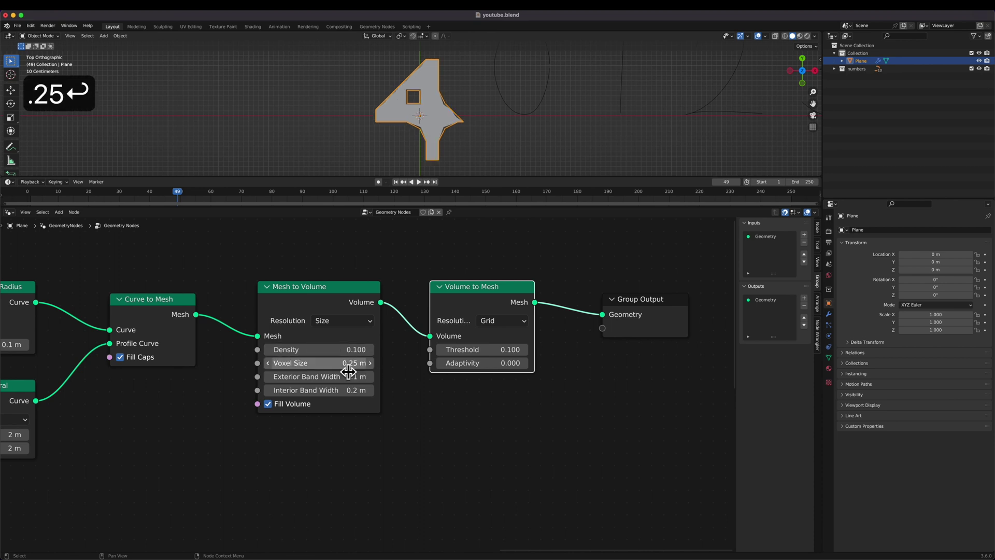
pyautogui.click(349, 366)
pyautogui.write('.025')
pyautogui.press('Return')
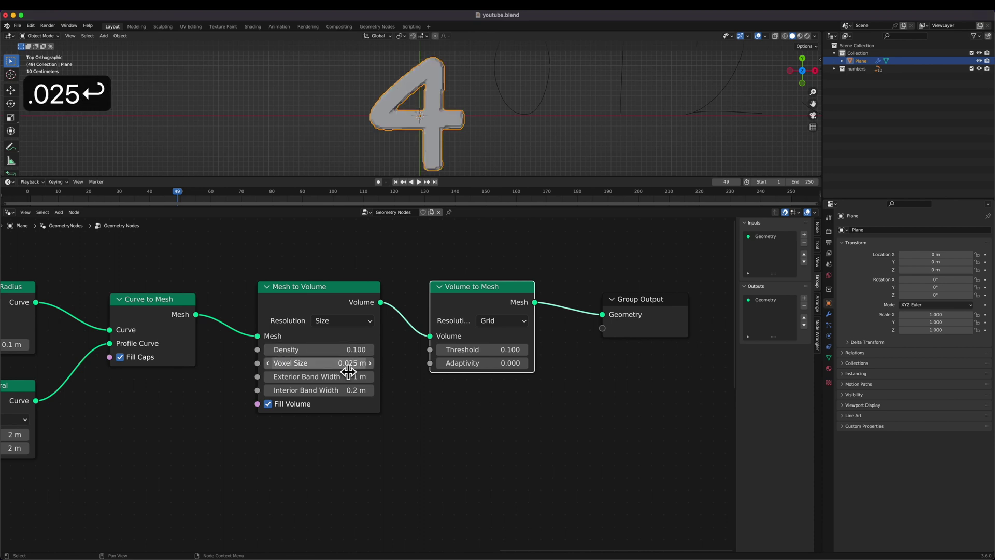
# Step: Set the Exterior Band Width to 0.05 m and play the animation from the top view to check the volume mesh
pyautogui.moveTo(346, 381)
pyautogui.keyDown('shift'); pyautogui.mouseDown()
pyautogui.moveTo(311, 381)
pyautogui.moveTo(362, 381)
pyautogui.mouseUp(); pyautogui.keyUp('shift')
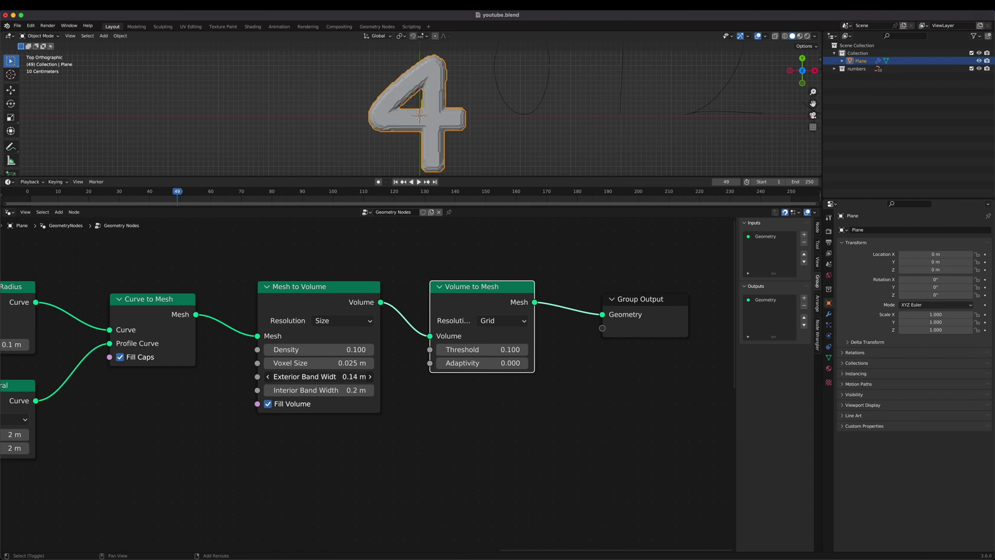
pyautogui.press('Return')
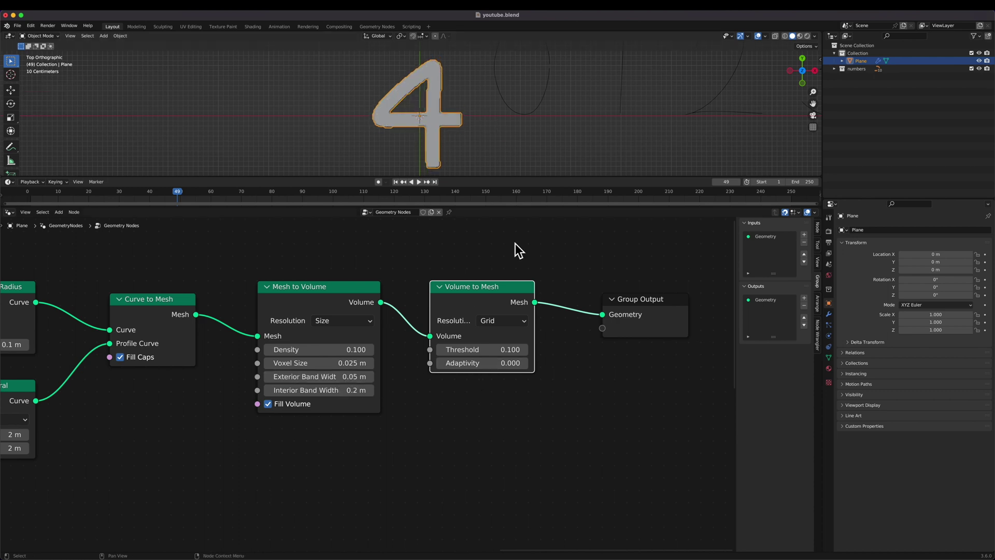
pyautogui.press('space')
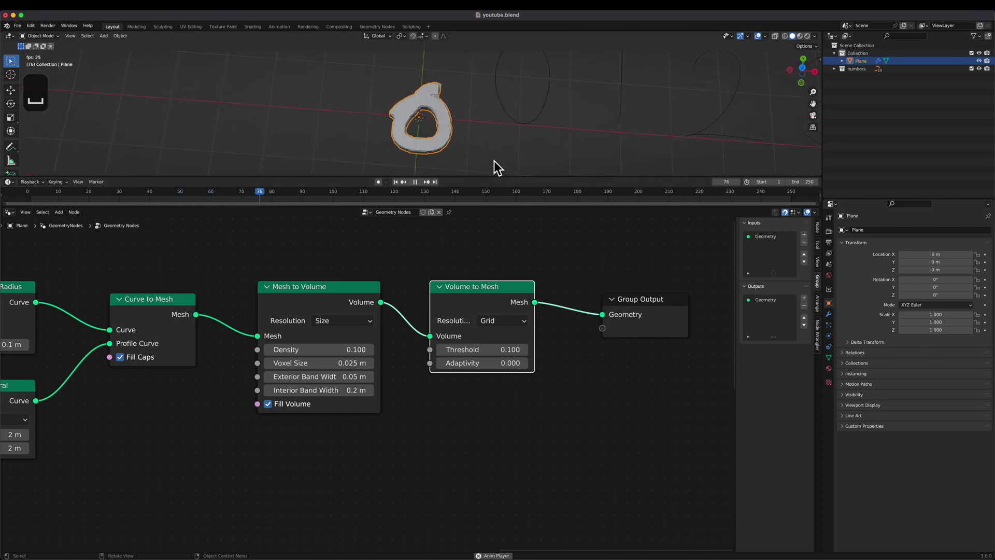
pyautogui.press('`')
pyautogui.press('8')
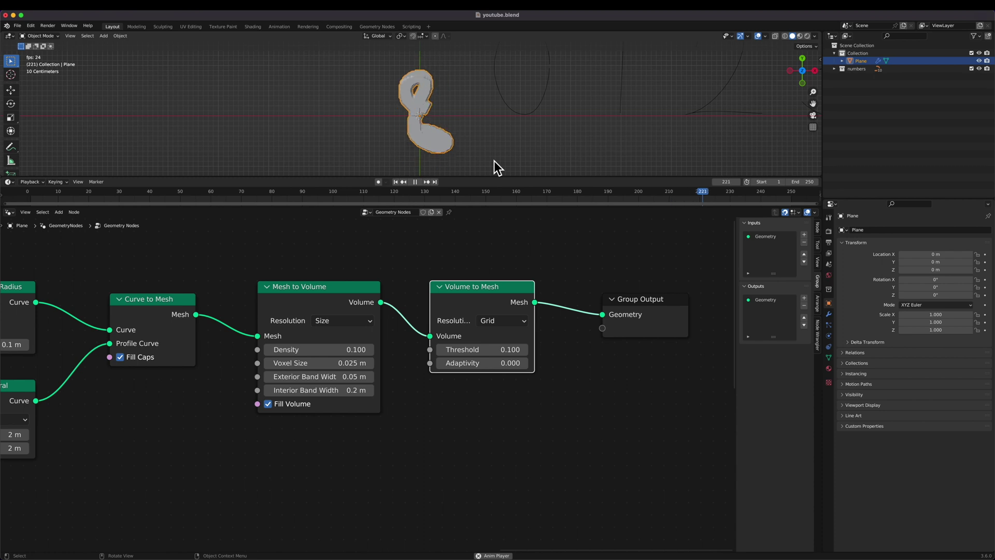
pyautogui.press('space')
# Step: Move the Group Output node right to leave space after Volume to Mesh
pyautogui.keyDown('shift'); pyautogui.hscroll(-3, 493, 160); pyautogui.keyUp('shift')
pyautogui.keyDown('ctrl'); pyautogui.scroll(-2, 494, 160); pyautogui.keyUp('ctrl')
pyautogui.hscroll(-5, 366, 276)
pyautogui.keyDown('ctrl'); pyautogui.scroll(-4, 366, 276); pyautogui.keyUp('ctrl')
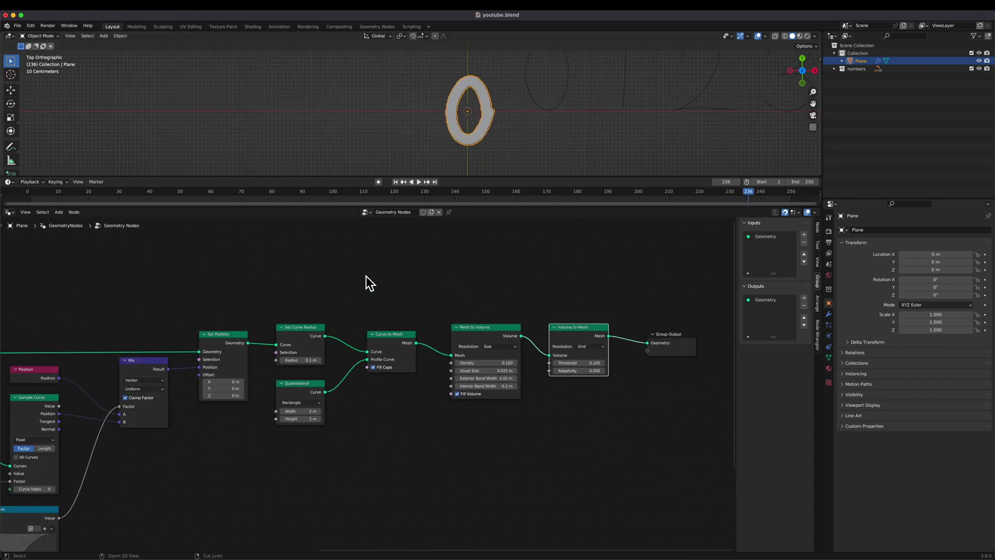
pyautogui.scroll(-3, 366, 276)
pyautogui.keyDown('ctrl'); pyautogui.scroll(-3, 366, 275); pyautogui.keyUp('ctrl')
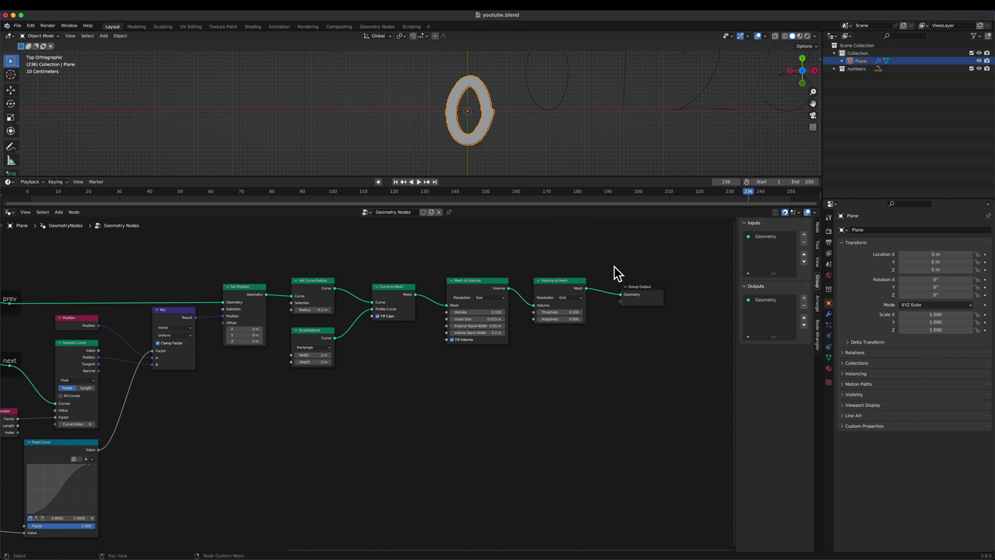
pyautogui.hscroll(2, 646, 286)
pyautogui.scroll(4, 646, 285)
pyautogui.scroll(-1, 646, 285)
pyautogui.hscroll(4, 645, 285)
pyautogui.click(496, 294)
pyautogui.press('g')
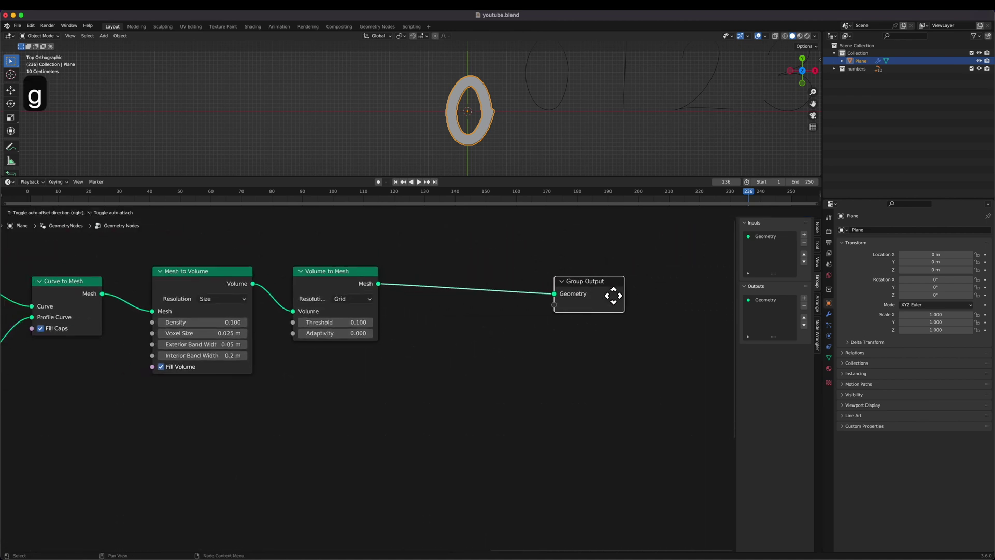
# Step: Insert a Set Position node between Volume to Mesh and Group Output
pyautogui.hotkey('shift', 'a')
pyautogui.write('sset pos')
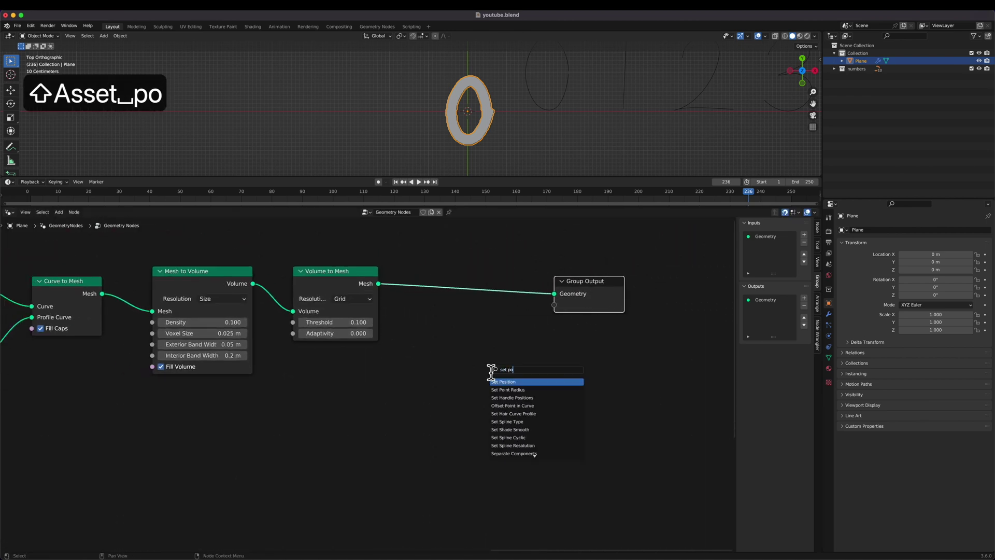
pyautogui.press('Return')
pyautogui.click(438, 286)
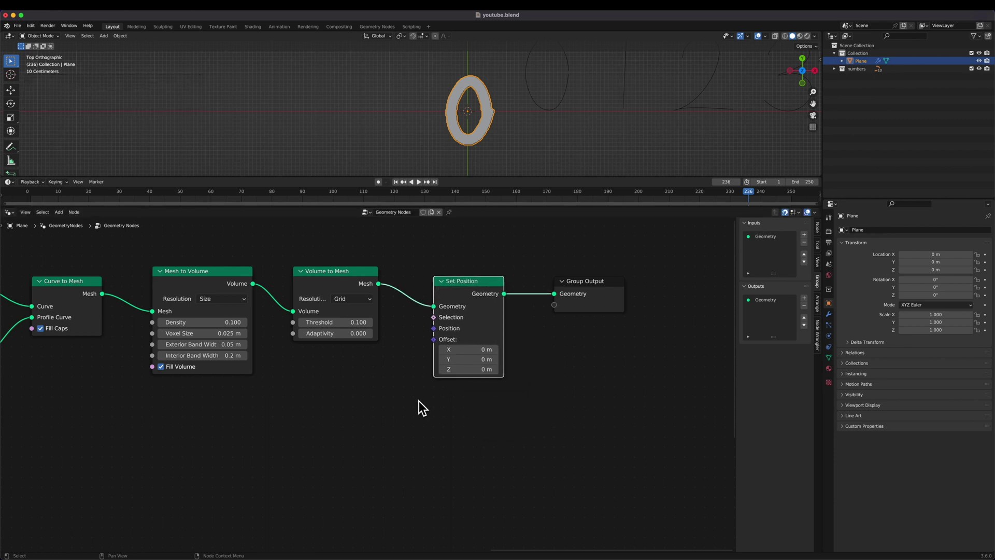
# Step: Add a Noise Texture node below and connect its Color to the Offset of the new Set Position
pyautogui.hotkey('shift', 'a')
pyautogui.write('noise')
pyautogui.press('Return')
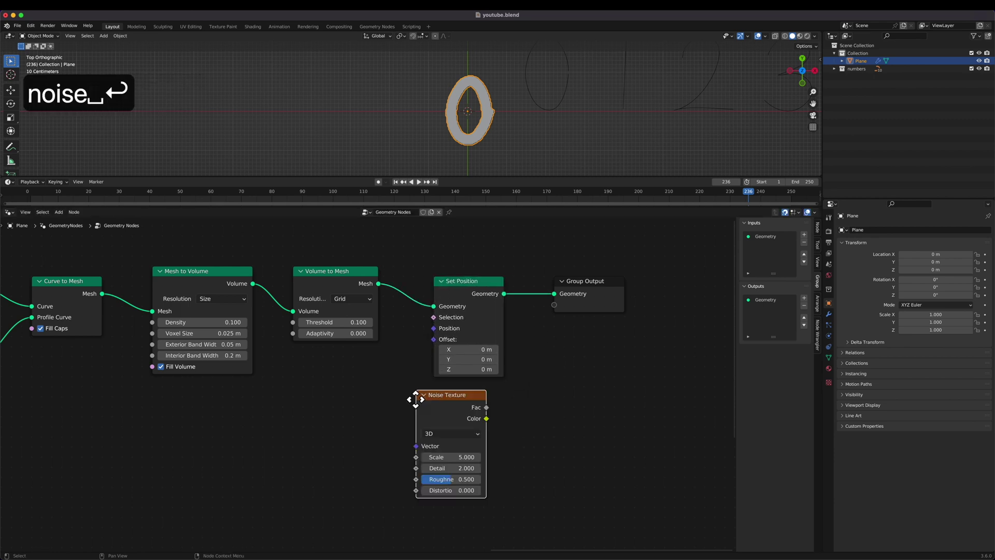
pyautogui.click(311, 423)
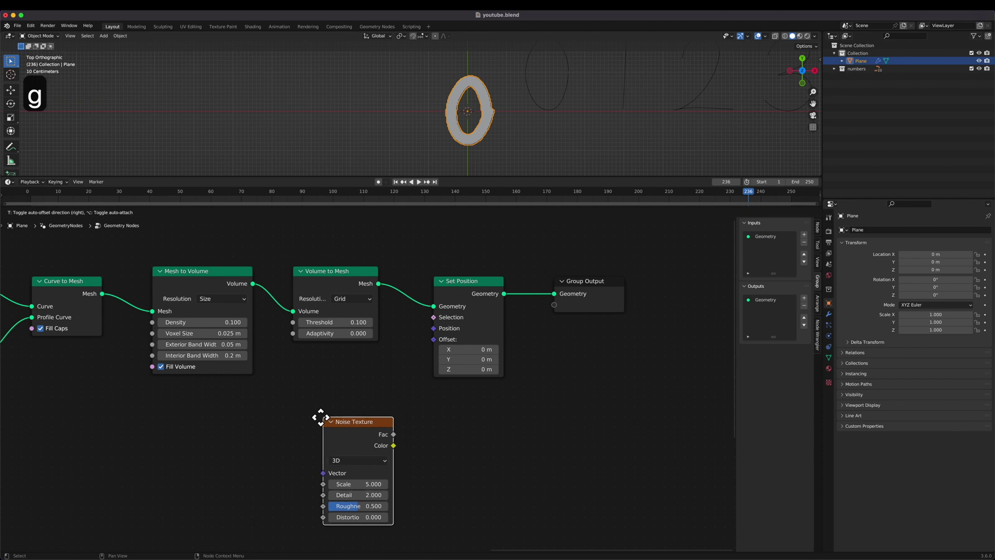
pyautogui.moveTo(394, 445); pyautogui.dragTo(445, 343)
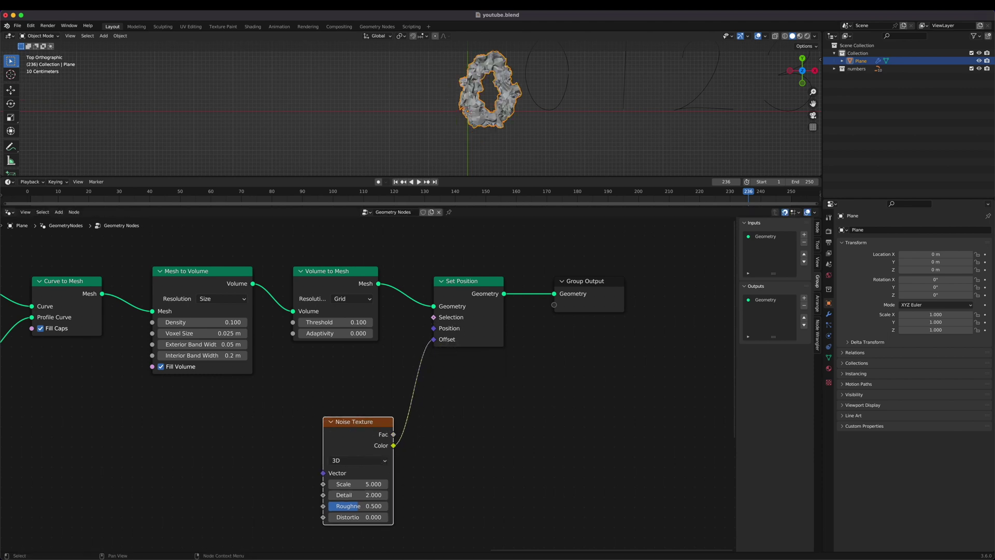
# Step: Insert a Vector Math node set to Subtract 0.5 on all axes between Noise Texture and Set Position
pyautogui.press('g')
pyautogui.hotkey('shift', 'a')
pyautogui.write('svm')
pyautogui.press('Return')
pyautogui.click(459, 415)
pyautogui.click(455, 409)
pyautogui.write('s')
pyautogui.write('.5')
pyautogui.press('Return')
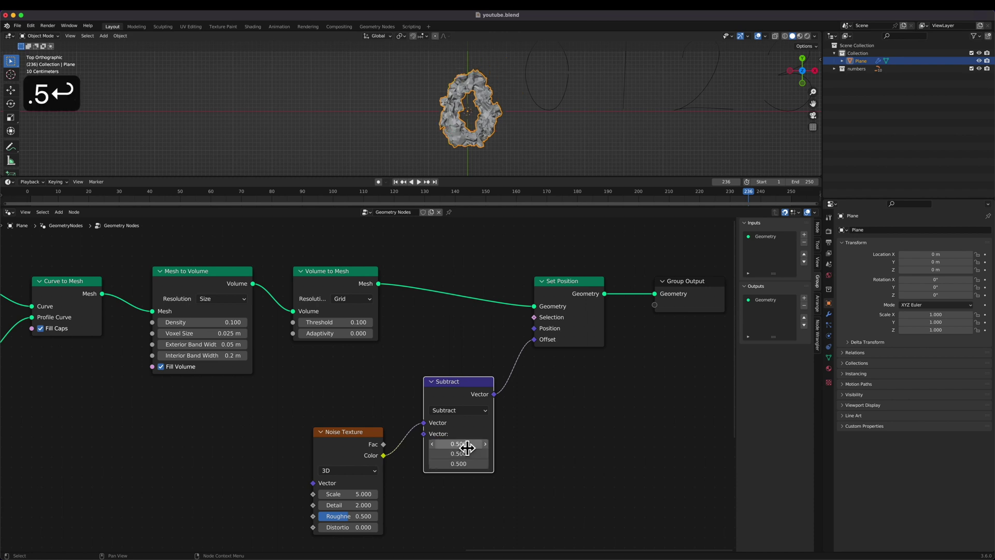
# Step: Duplicate the Subtract node into the link before Set Position's Offset, change the copy to Scale, and set its scale to 0.15
pyautogui.press('g')
pyautogui.click(455, 427)
pyautogui.hotkey('shift', 'd')
pyautogui.click(521, 376)
pyautogui.click(555, 399)
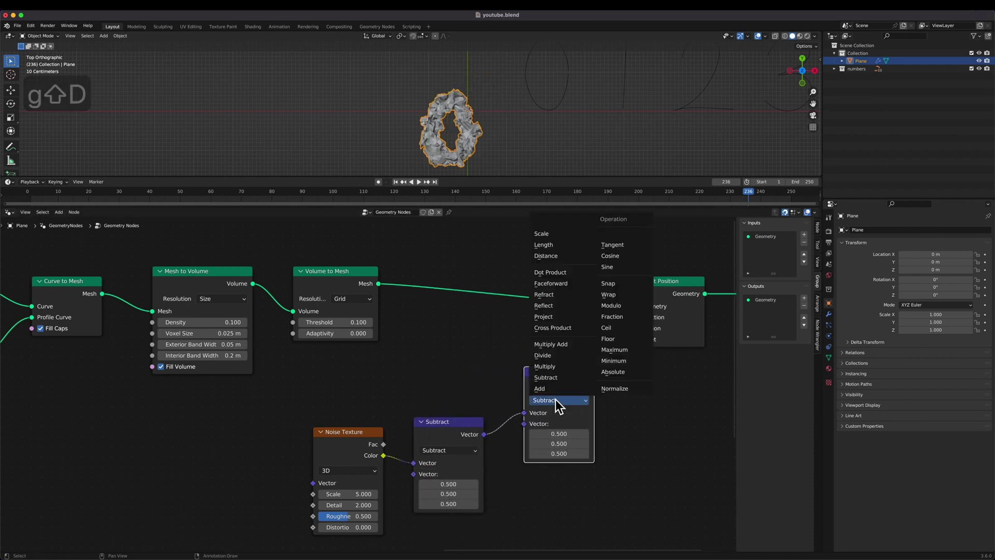
pyautogui.click(565, 233)
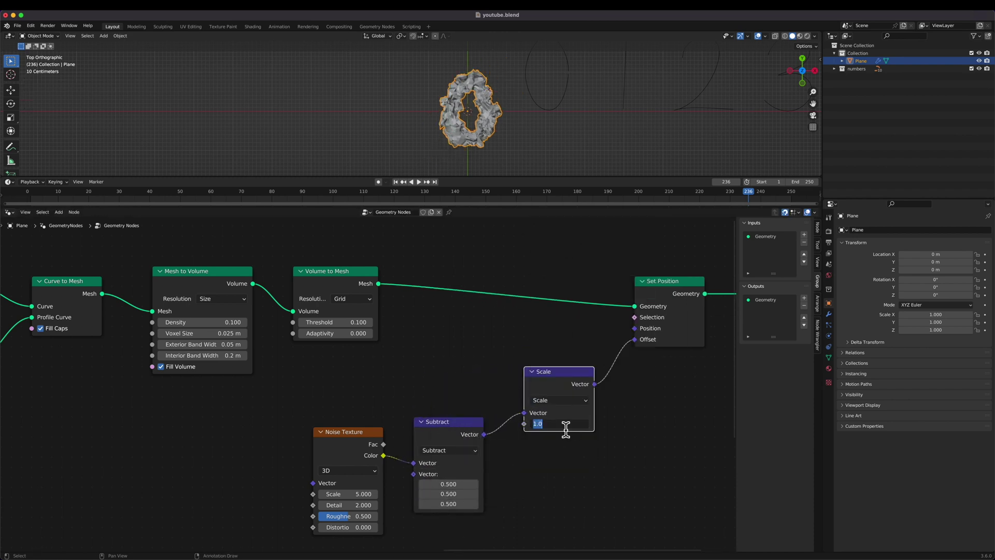
pyautogui.press('Return')
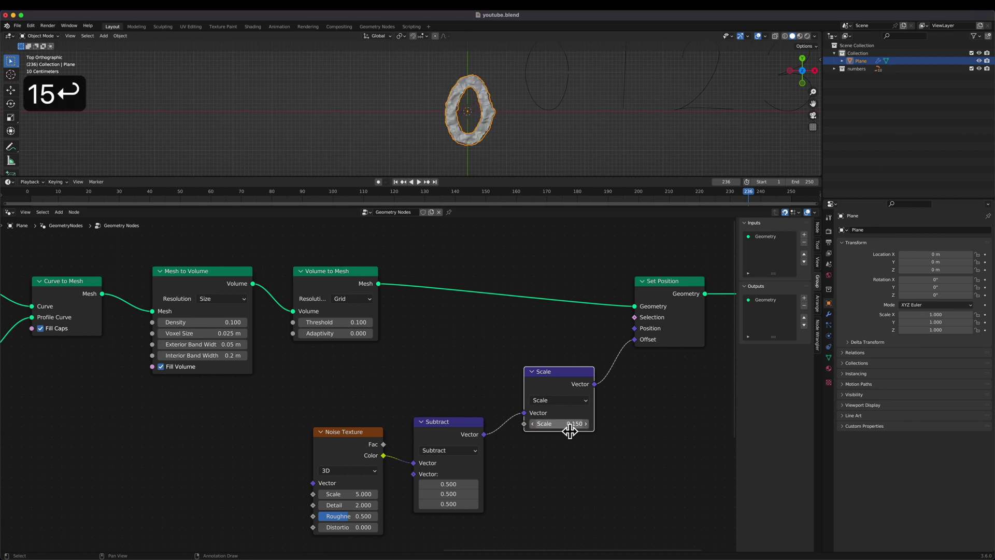
# Step: Move Set Position beside Volume to Mesh, stack Scale and Subtract beneath it, and place Noise Texture next to Subtract
pyautogui.scroll(-3, 566, 428)
pyautogui.click(680, 287)
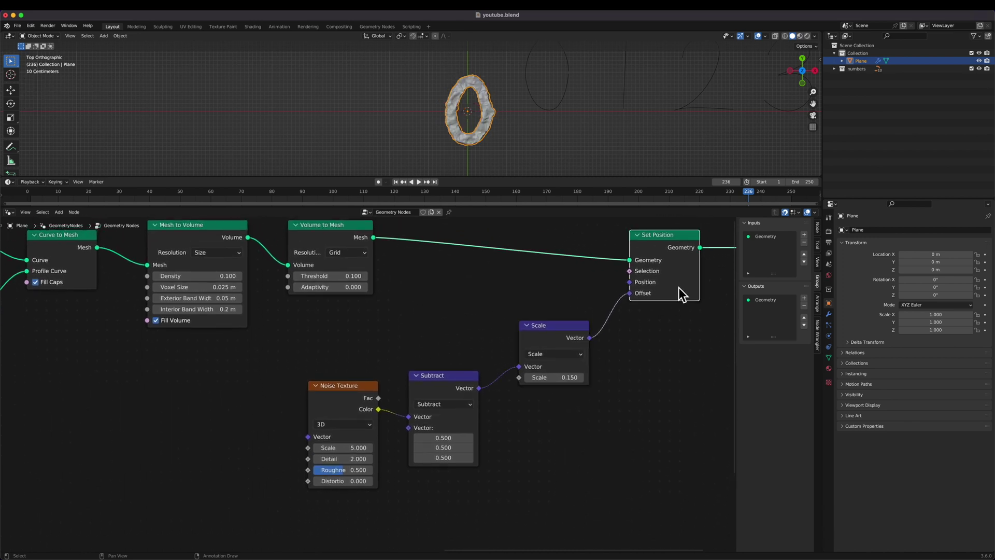
pyautogui.press('g')
pyautogui.click(536, 325)
pyautogui.press('g')
pyautogui.click(435, 308)
pyautogui.click(427, 380)
pyautogui.press('g')
pyautogui.click(437, 382)
pyautogui.click(360, 385)
pyautogui.press('g')
pyautogui.click(385, 388)
# Step: Set the Noise Texture's Scale to 3 and its Detail to 15
pyautogui.hscroll(-2, 387, 393)
pyautogui.scroll(-3, 386, 392)
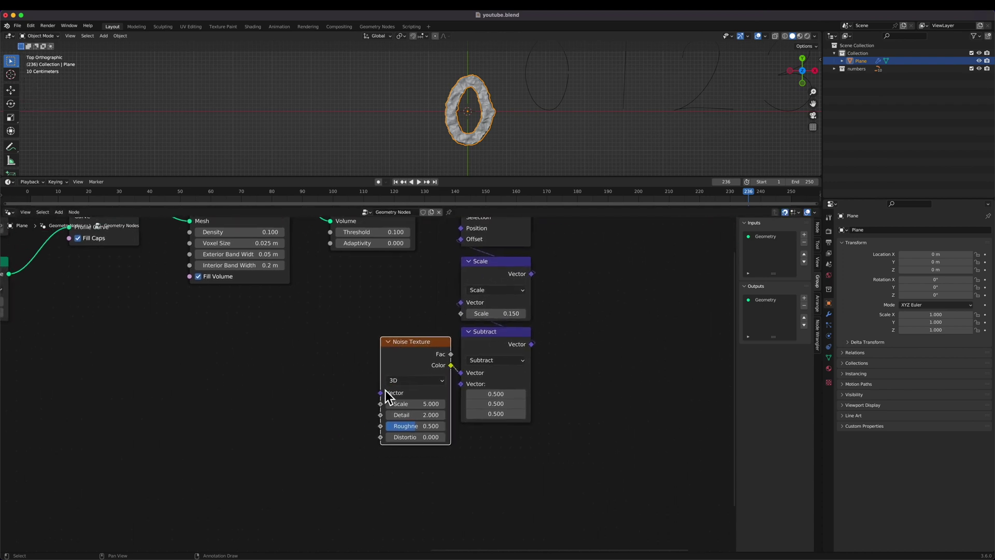
pyautogui.click(415, 404)
pyautogui.write('3')
pyautogui.press('Return')
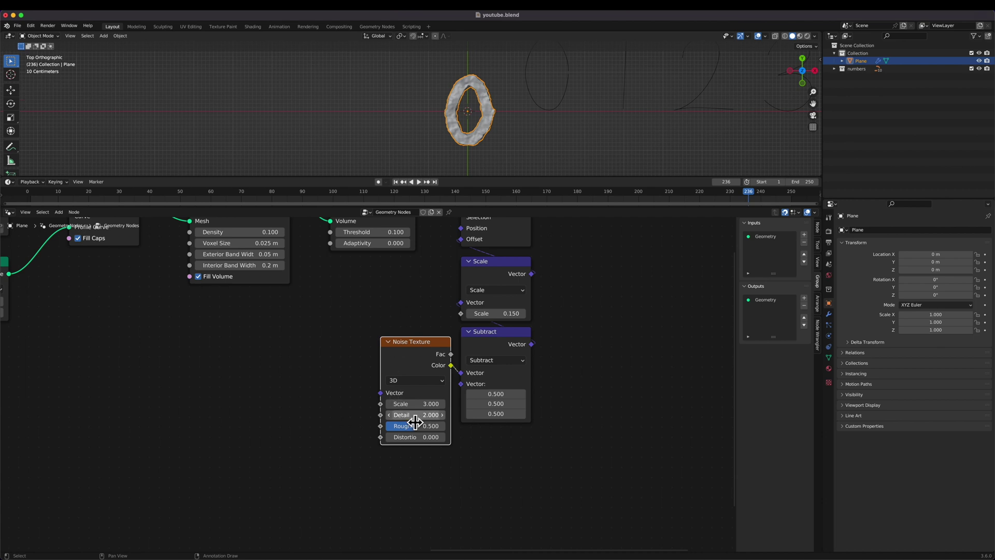
pyautogui.write('15')
pyautogui.press('Return')
# Step: Add a Scene Time node, switch the Noise Texture to 4D, and connect Seconds to its W input
pyautogui.hotkey('shift', 'a')
pyautogui.write('sscen')
pyautogui.press('Return')
pyautogui.click(270, 406)
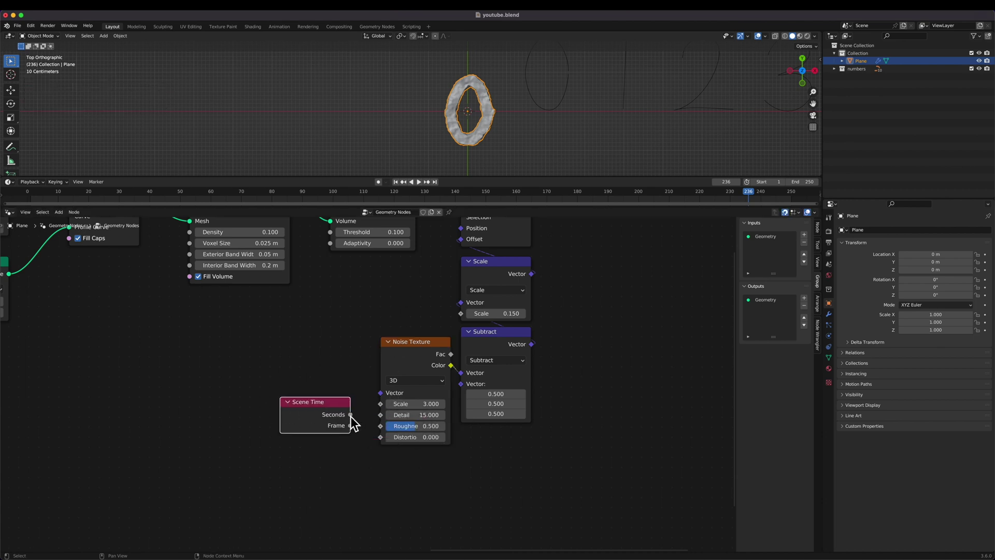
pyautogui.click(414, 384)
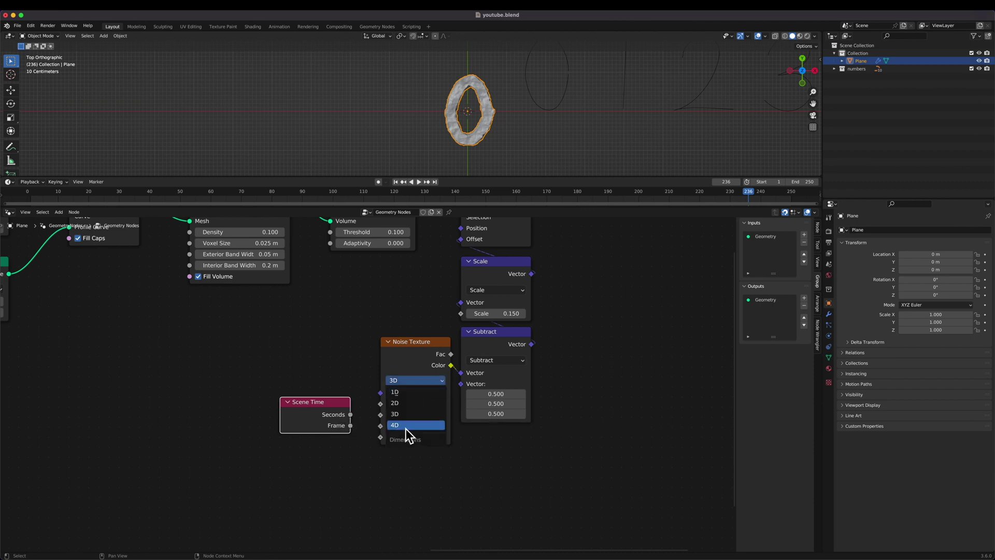
pyautogui.click(406, 429)
pyautogui.moveTo(351, 416); pyautogui.dragTo(384, 405)
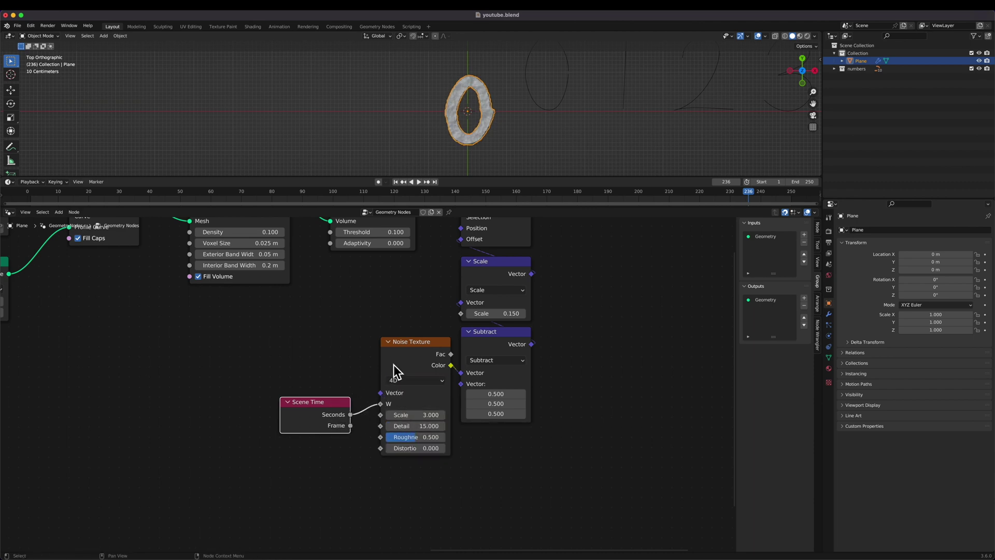
# Step: Reposition the Group Output node in line with the Set Position node, keeping free space between them
pyautogui.scroll(6, 506, 144)
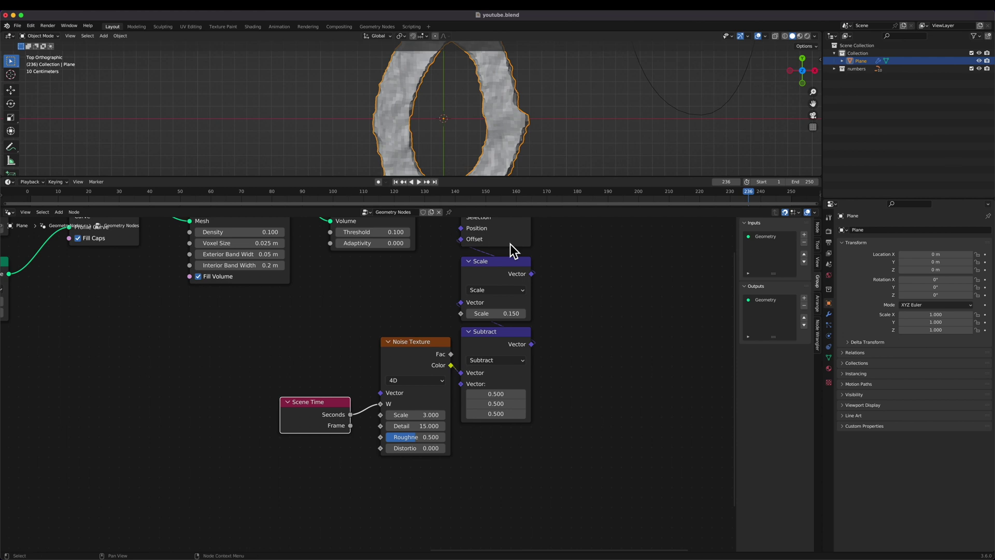
pyautogui.moveTo(511, 244); pyautogui.dragTo(496, 335, button='middle')
pyautogui.click(728, 374)
pyautogui.press('g')
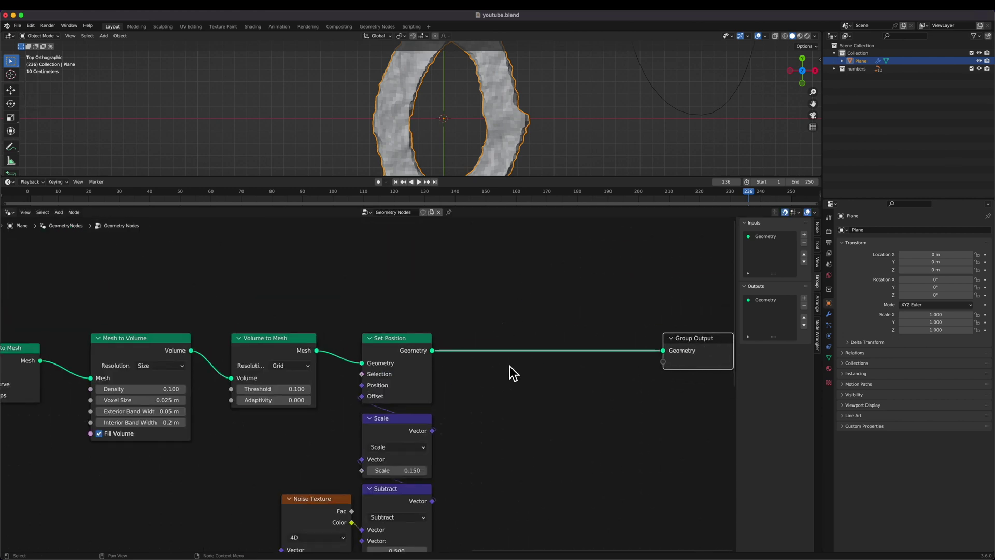
# Step: Play the animation, set the Multiply value in the speed.control frame to 1, and play it again
pyautogui.scroll(-3, 509, 366)
pyautogui.hscroll(-3, 509, 366)
pyautogui.scroll(-5, 598, 105)
pyautogui.keyDown('ctrl'); pyautogui.scroll(2, 597, 105); pyautogui.keyUp('ctrl')
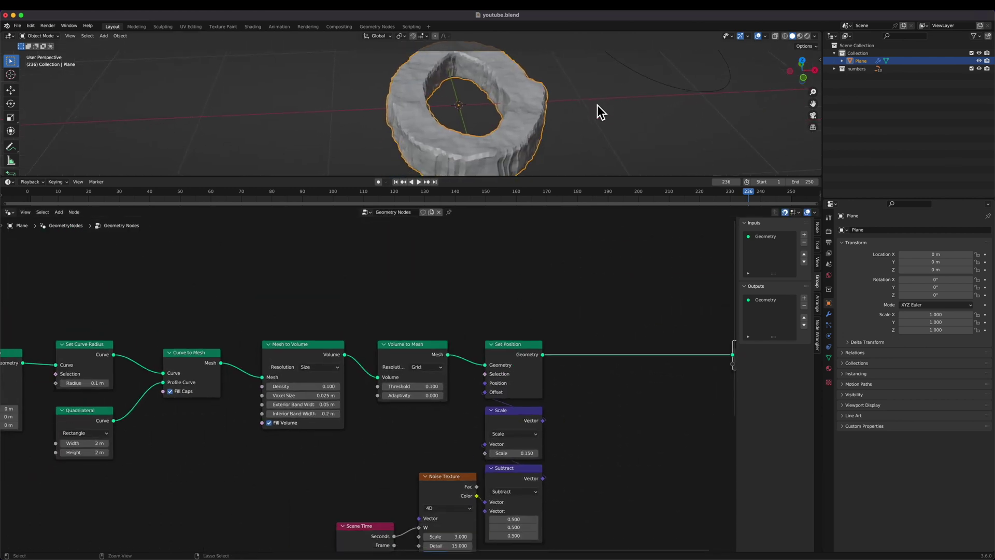
pyautogui.press('space')
pyautogui.scroll(-4, 430, 369)
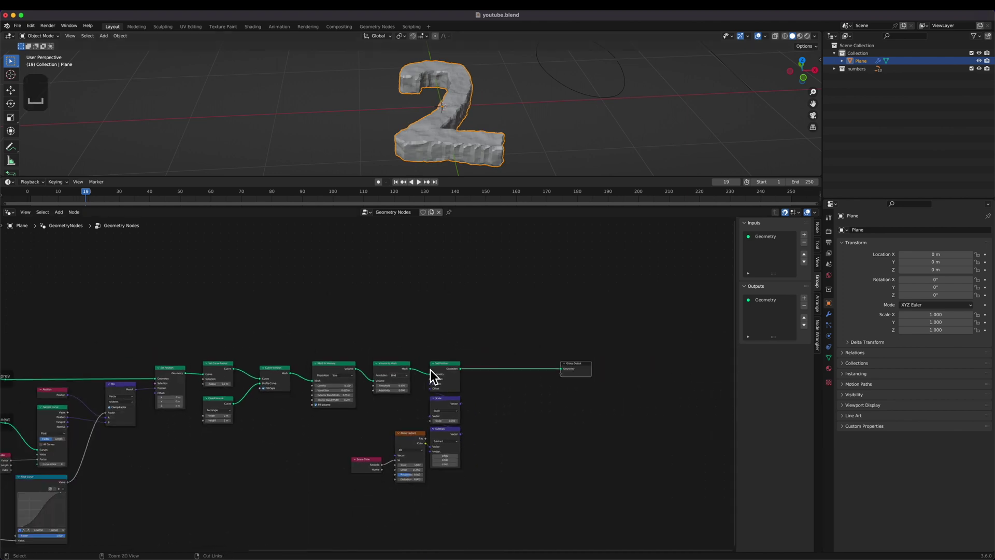
pyautogui.hscroll(-10, 430, 369)
pyautogui.press('space')
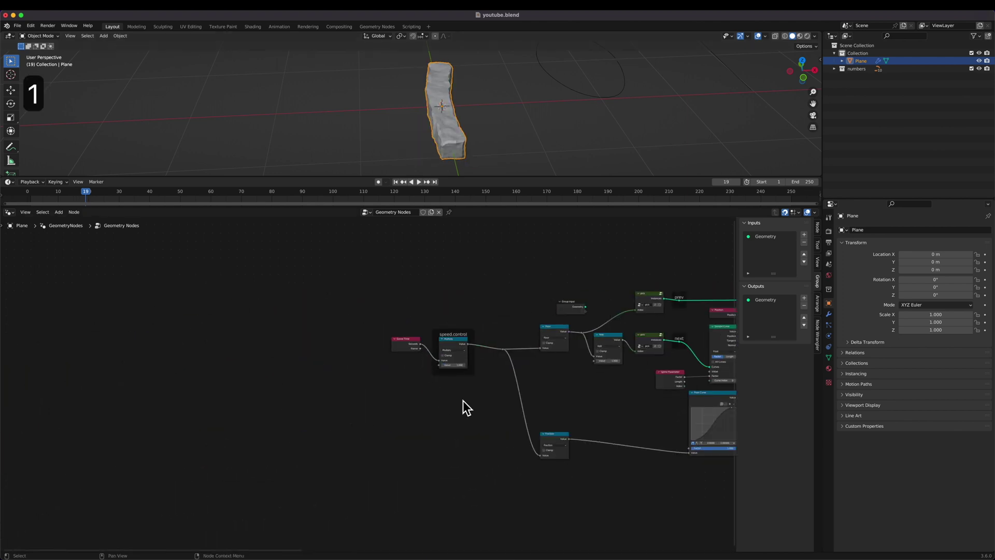
pyautogui.press('space')
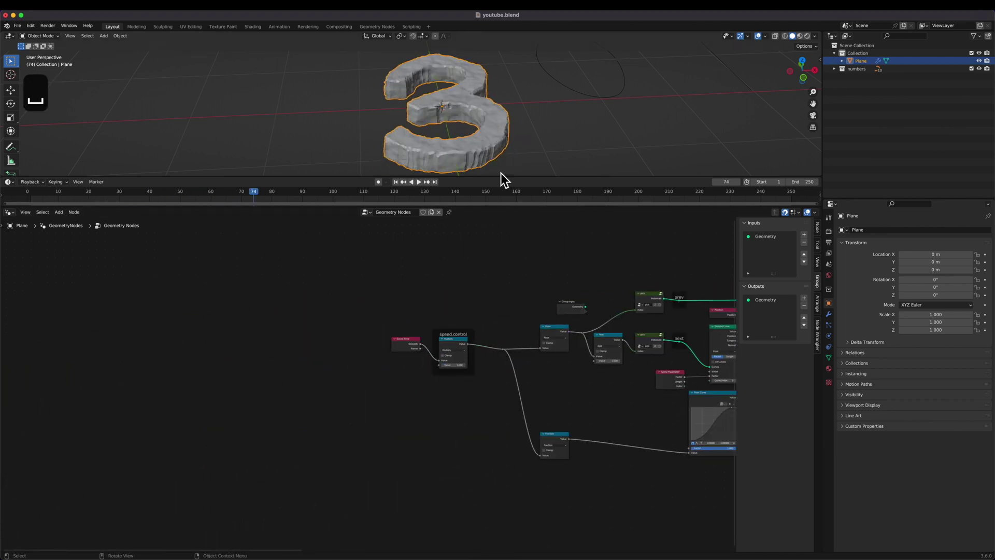
# Step: Frame all nodes from Set Curve Radius through the noise-driven Set Position and label the frame curve.to.mesh.with.noise
pyautogui.hscroll(10, 510, 298)
pyautogui.scroll(2, 513, 302)
pyautogui.hscroll(-3, 513, 302)
pyautogui.moveTo(547, 258); pyautogui.dragTo(229, 460)
pyautogui.press('super+j')
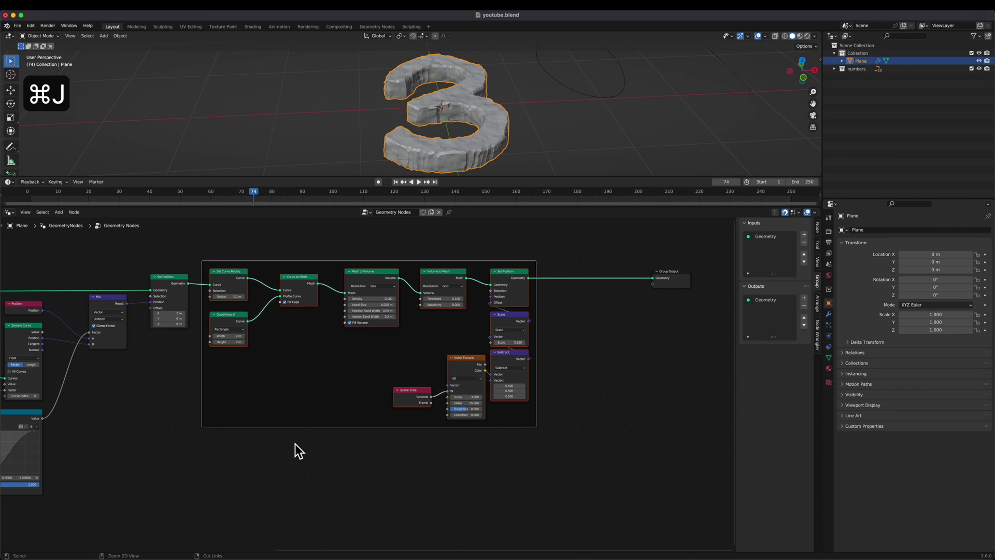
pyautogui.press('F2')
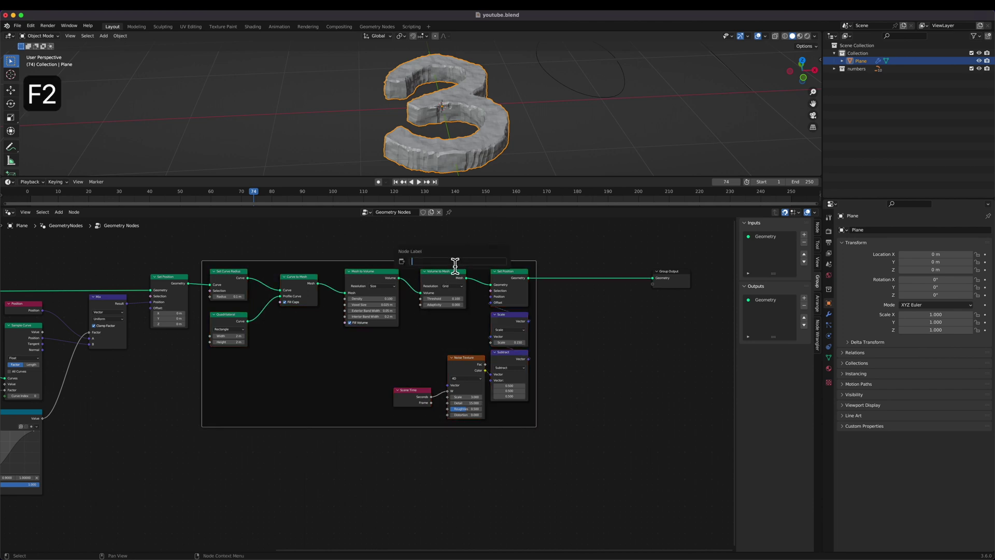
pyautogui.write('curve')
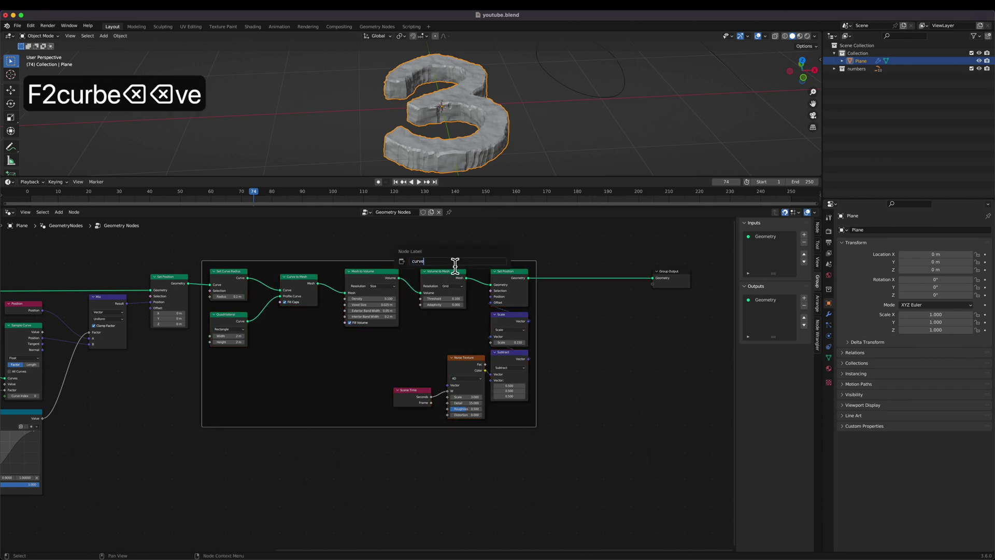
pyautogui.write('.to.mesh.with.noise')
pyautogui.press('Return')
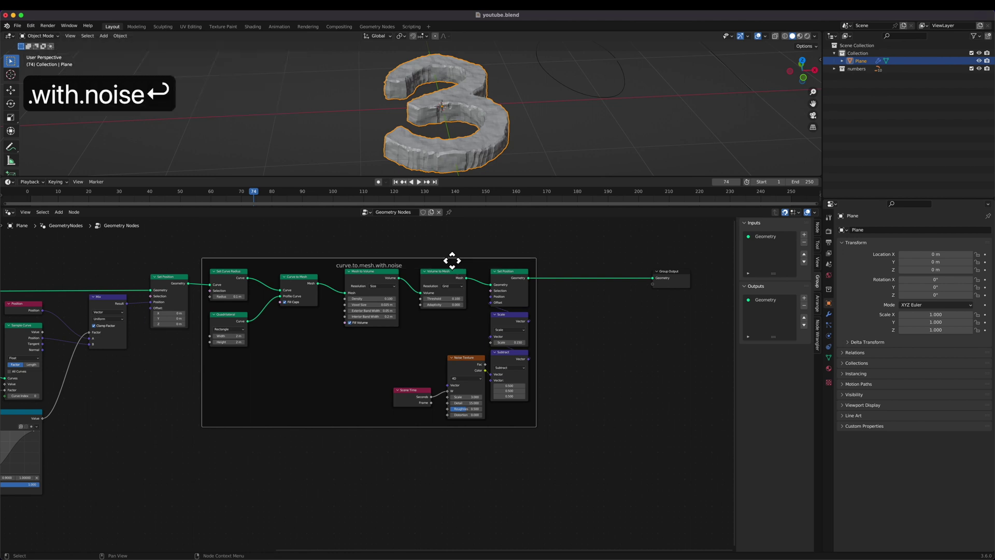
# Step: Add a Boolean node above the framed Set Position, connect it to the Selection input, and enable its value
pyautogui.click(516, 283)
pyautogui.hotkey('shift', 'a')
pyautogui.write('s')
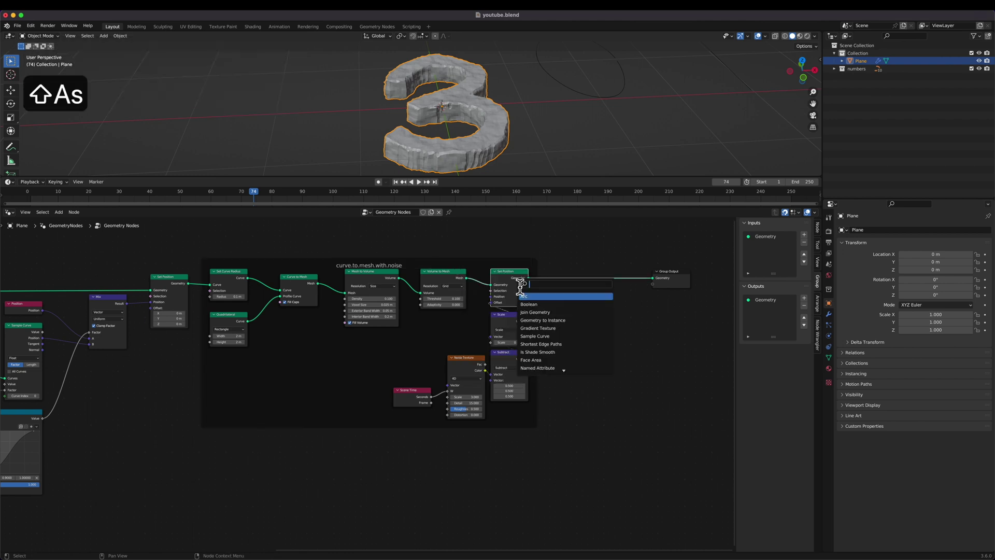
pyautogui.write('bo')
pyautogui.press('Return')
pyautogui.click(485, 262)
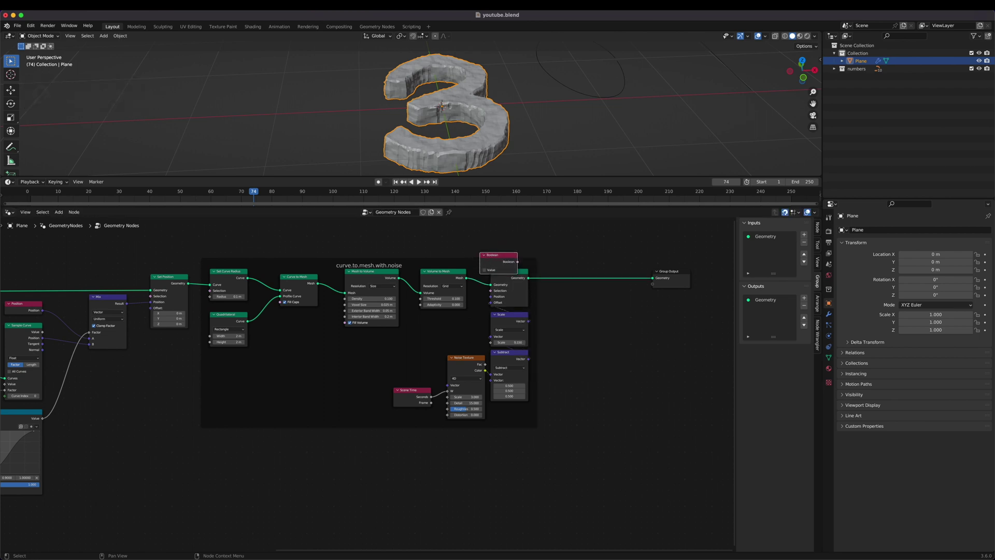
pyautogui.press('g')
pyautogui.click(495, 254)
pyautogui.moveTo(501, 250); pyautogui.dragTo(490, 299)
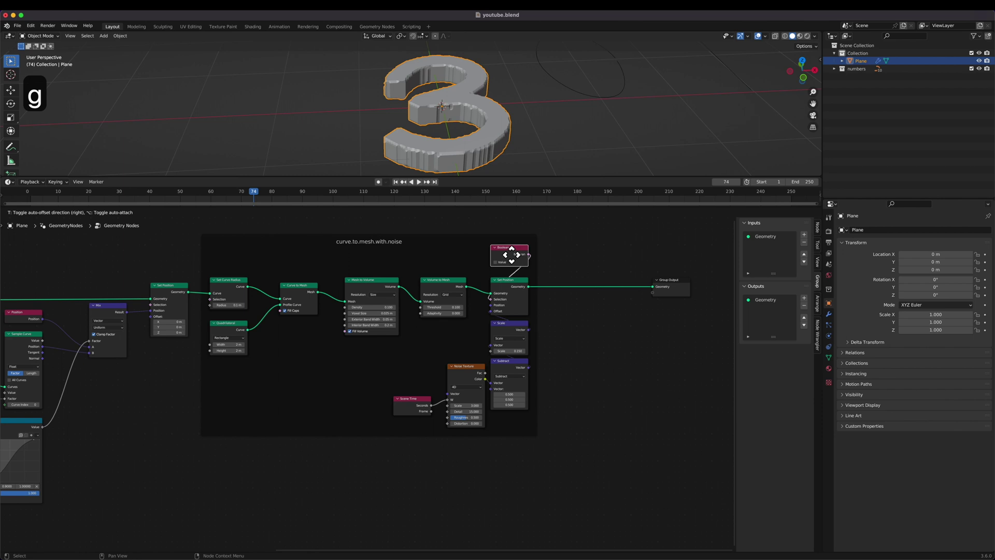
pyautogui.click(512, 257)
pyautogui.click(502, 262)
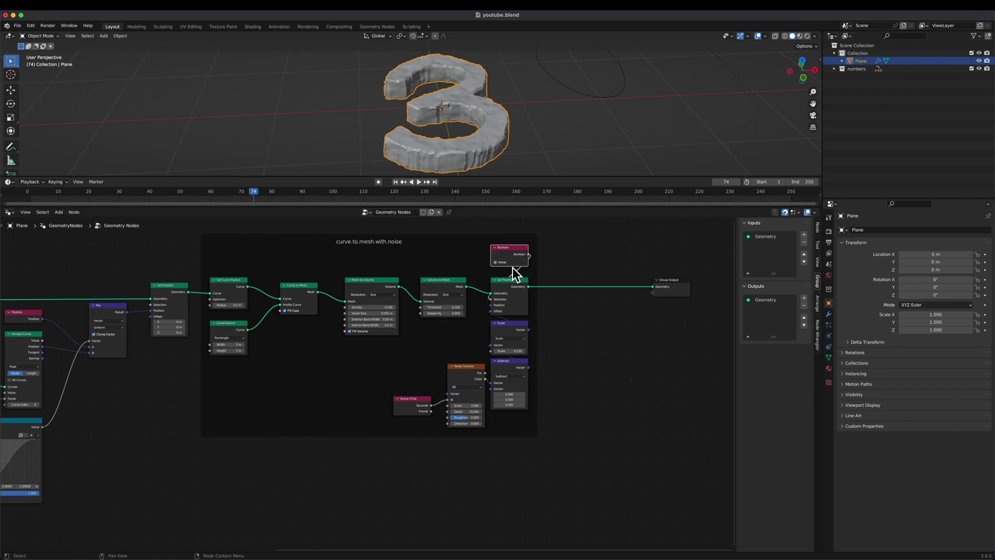
# Step: Move Group Output farther away and insert a Set Shade Smooth node between Set Position and Group Output
pyautogui.hscroll(5, 549, 300)
pyautogui.click(617, 289)
pyautogui.press('g')
pyautogui.click(632, 293)
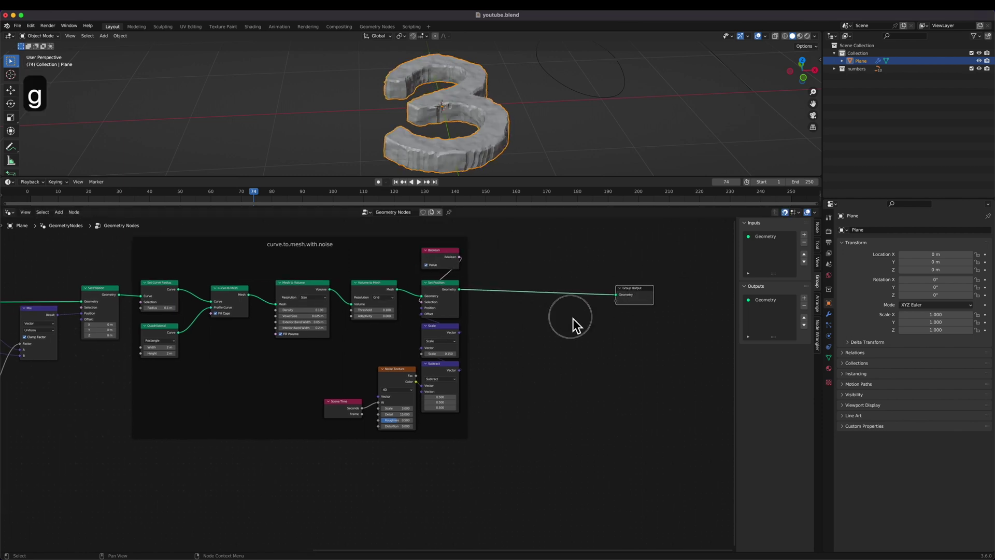
pyautogui.hotkey('shift', 'a')
pyautogui.write('sss')
pyautogui.press('Return')
pyautogui.press('x')
pyautogui.hotkey('shift', 'a')
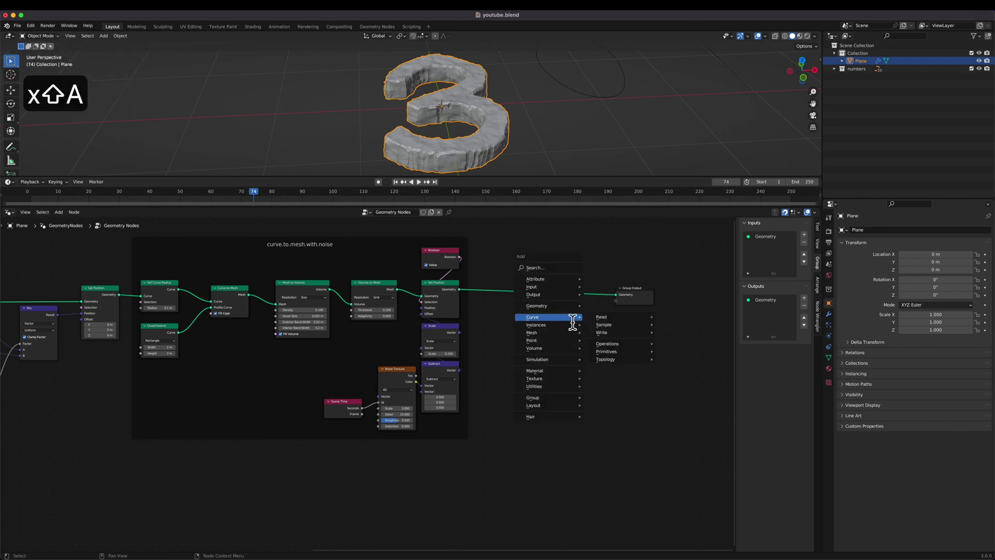
pyautogui.write('ssss')
pyautogui.press('Return')
pyautogui.click(508, 282)
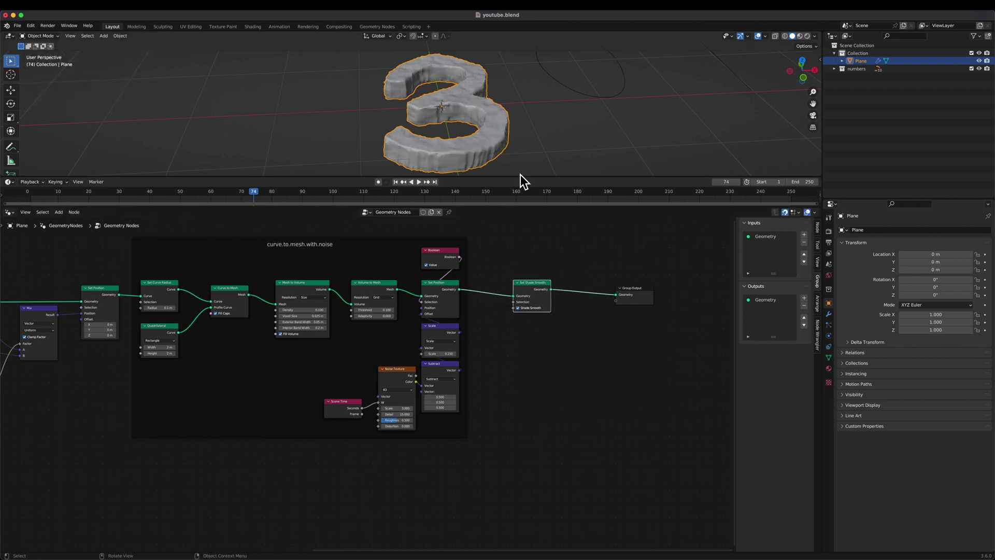
# Step: Change the viewport's solid shading to a shiny metallic matcap
pyautogui.scroll(3, 520, 175)
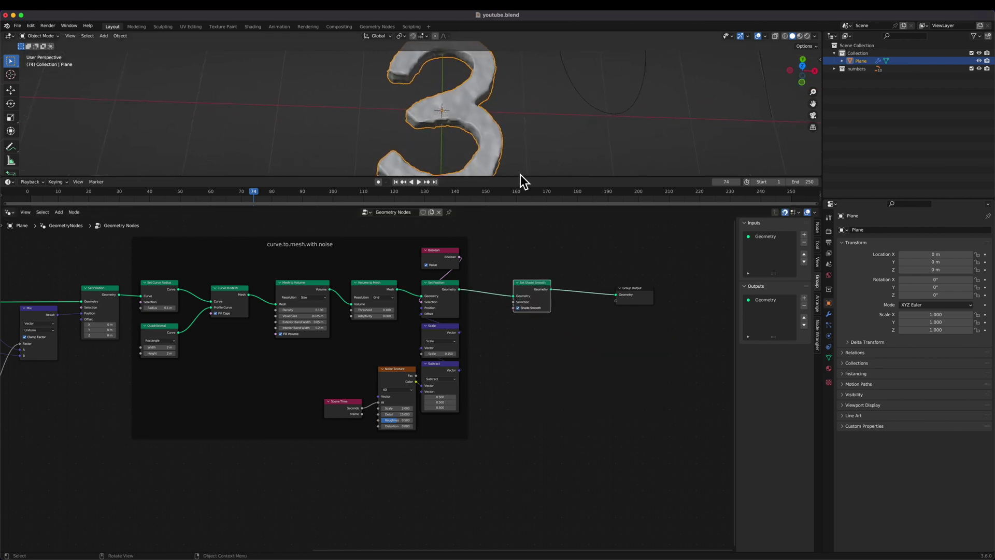
pyautogui.click(816, 37)
pyautogui.click(810, 76)
pyautogui.click(809, 92)
pyautogui.click(674, 143)
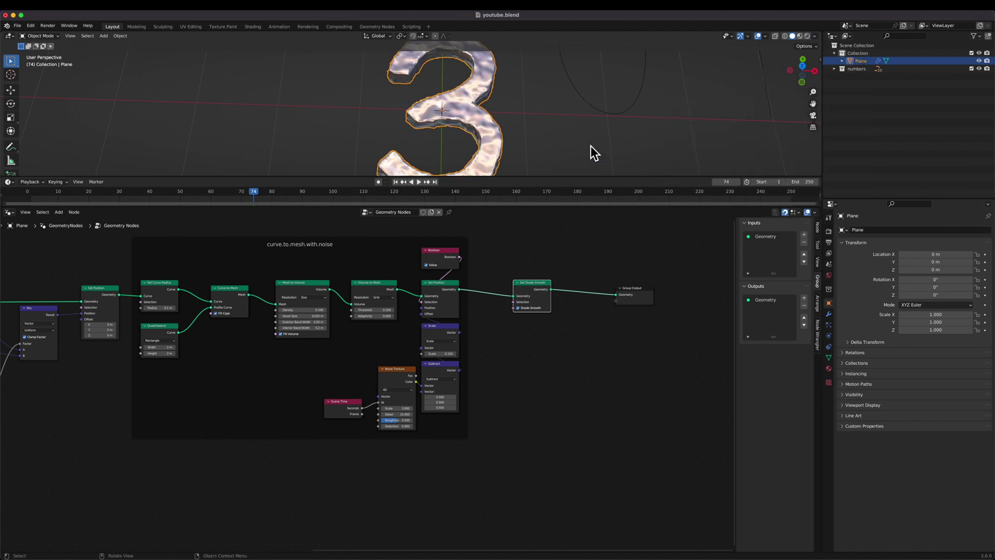
# Step: Switch the viewport to the top view and play the animation to check the morphing digits
pyautogui.press('`')
pyautogui.press('8')
pyautogui.press('space')
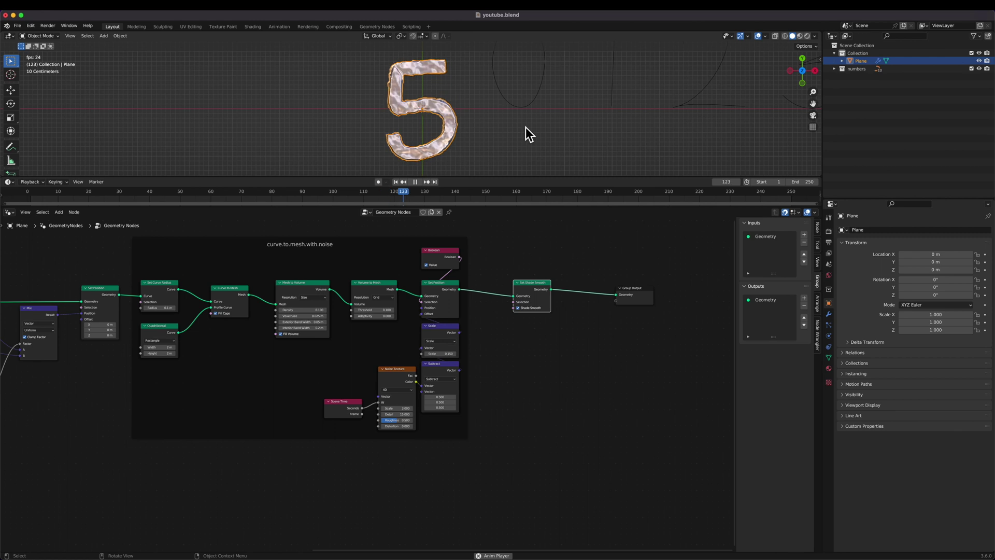
pyautogui.press('space')
# Step: Move Scene Time away from Noise Texture and insert a Math node set to Divide by 2 on the link between them
pyautogui.click(353, 409)
pyautogui.press('g')
pyautogui.click(317, 417)
pyautogui.hotkey('shift', 'a')
pyautogui.write('smath')
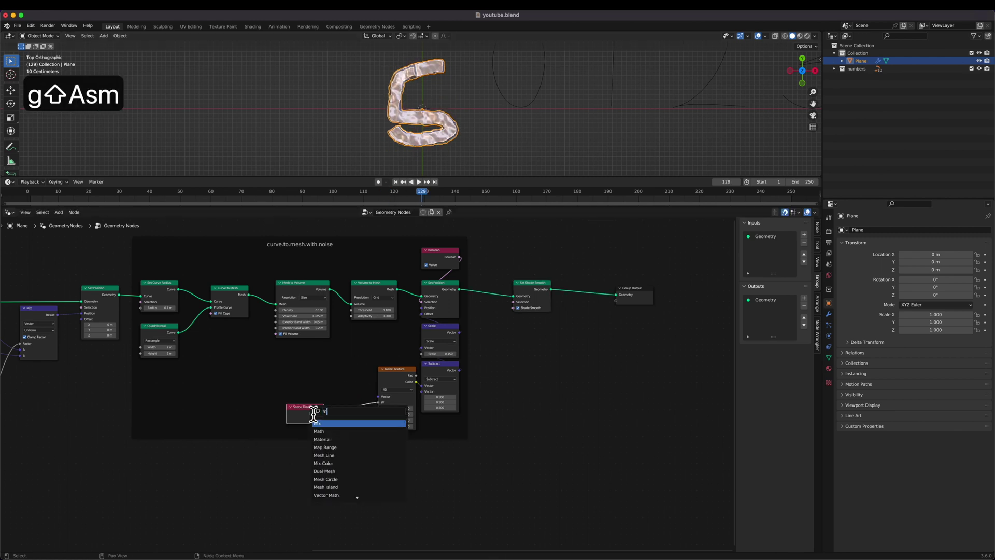
pyautogui.press('Return')
pyautogui.click(346, 416)
pyautogui.click(361, 412)
pyautogui.press('d')
pyautogui.click(371, 443)
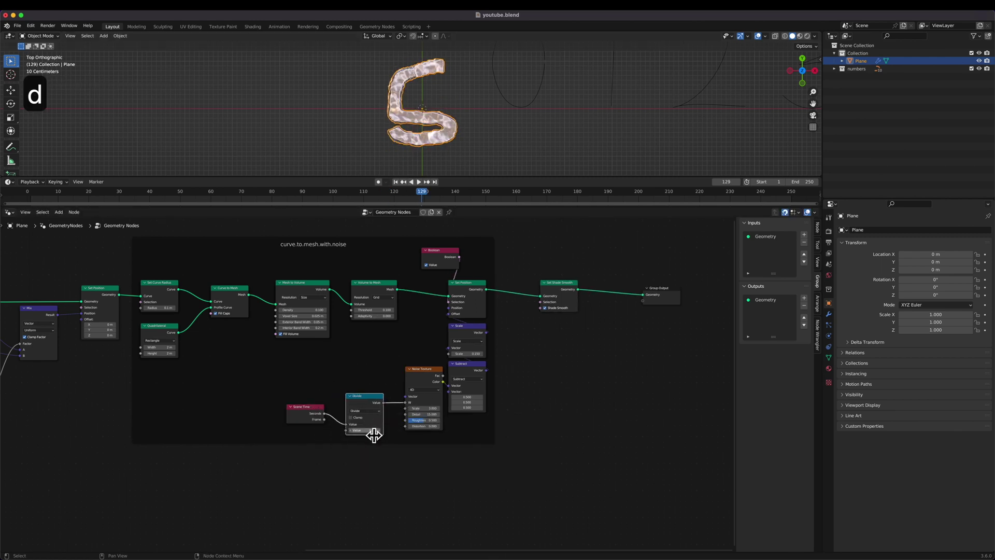
pyautogui.write('2')
pyautogui.press('Return')
# Step: Set the Divide node's value to 4 and play the animation while viewing the digits from an angle
pyautogui.press('space')
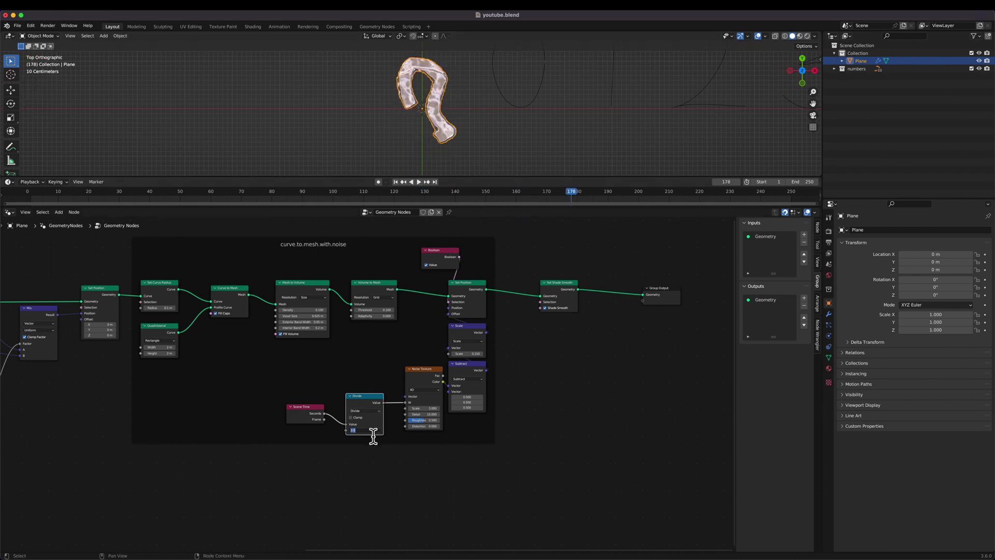
pyautogui.write('4')
pyautogui.press('Return')
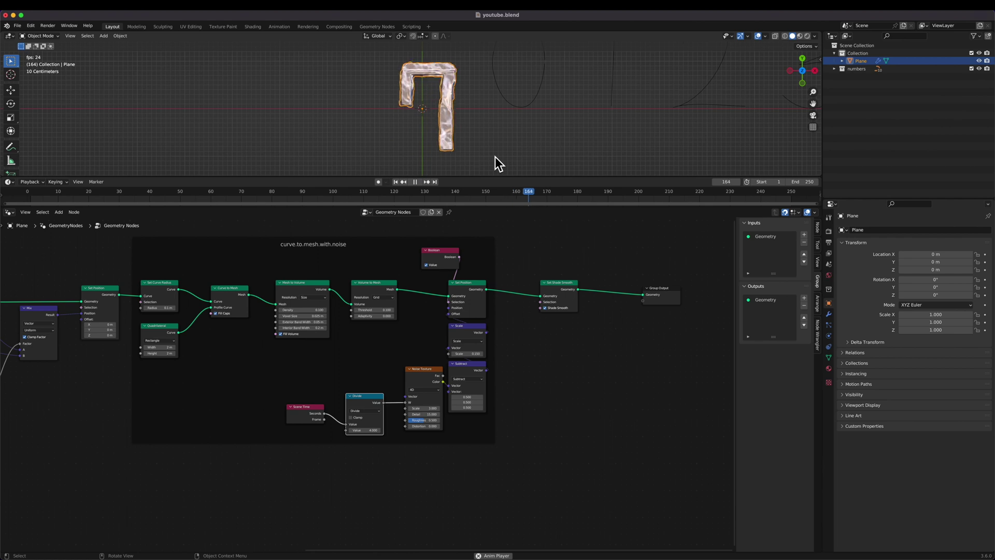
pyautogui.moveTo(495, 156); pyautogui.dragTo(496, 160, button='middle')
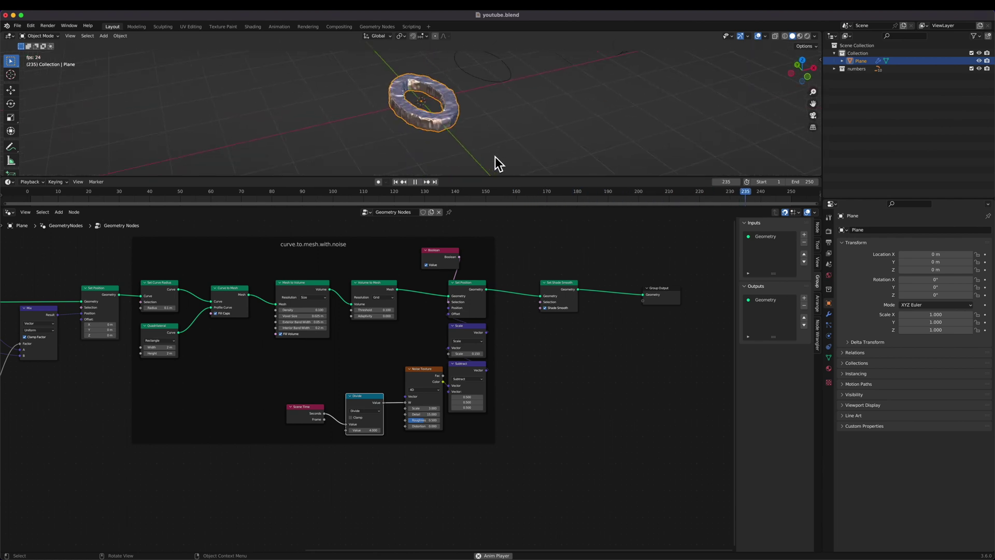
pyautogui.press('space')
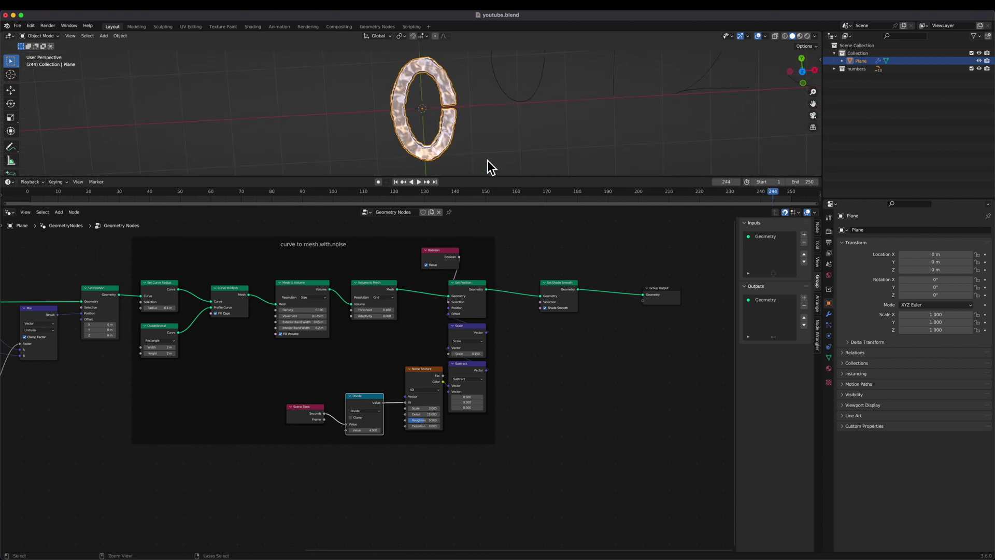
# Step: Play the animation and orbit the viewport to check how the noise moves on the morphing digits
pyautogui.press('space')
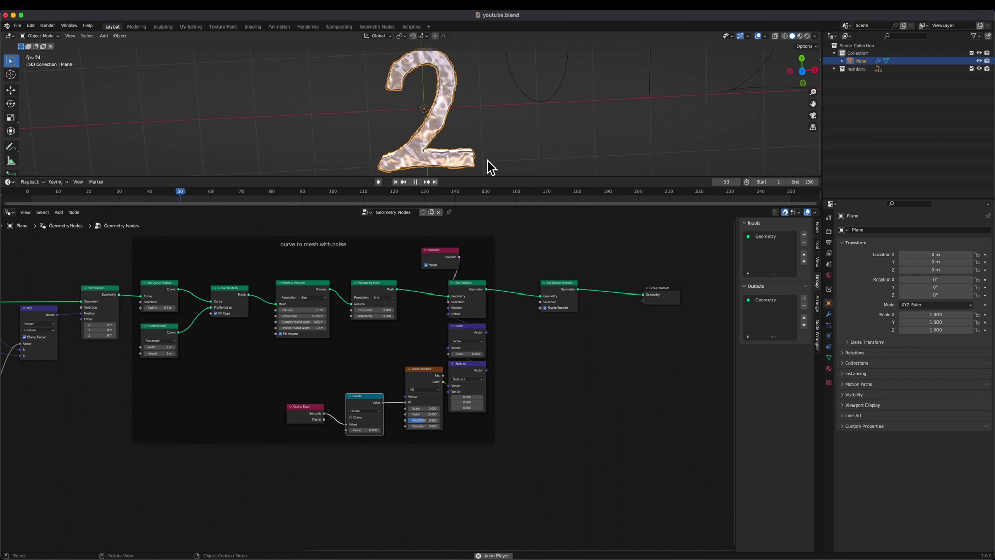
pyautogui.press('space')
pyautogui.moveTo(487, 160); pyautogui.dragTo(487, 161, button='middle')
pyautogui.press('space')
pyautogui.press('space')
pyautogui.hscroll(-4, 524, 244)
pyautogui.hscroll(6, 523, 245)
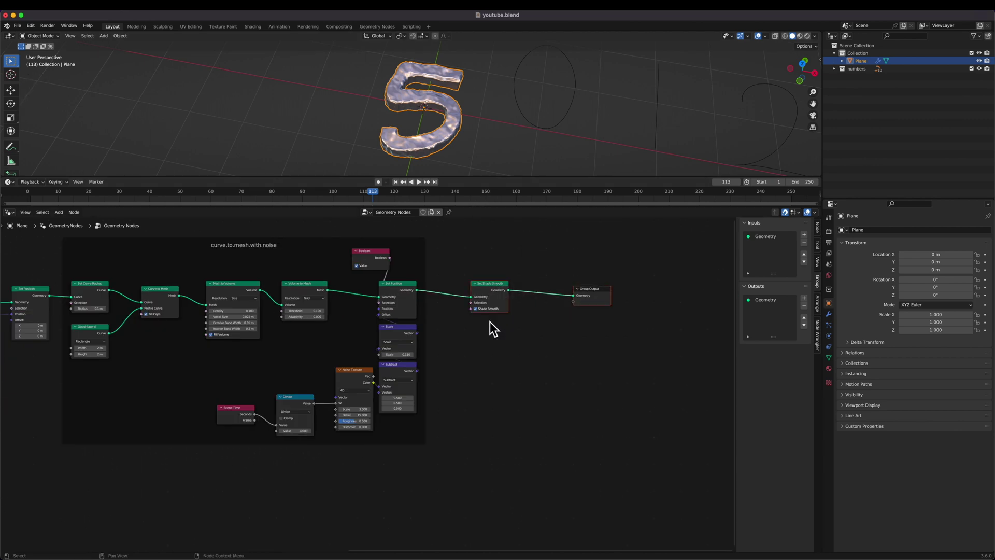
# Step: Move Set Shade Smooth and Group Output closer to the curve.to.mesh.with.noise frame
pyautogui.moveTo(490, 322); pyautogui.dragTo(596, 297)
pyautogui.press('g')
pyautogui.click(567, 310)
pyautogui.click(563, 301)
pyautogui.press('g')
pyautogui.click(516, 299)
# Step: Adjust the node editor's height and reposition the Group Input, Scene Time and speed.control nodes at the start of the node tree
pyautogui.hscroll(-10, 410, 263)
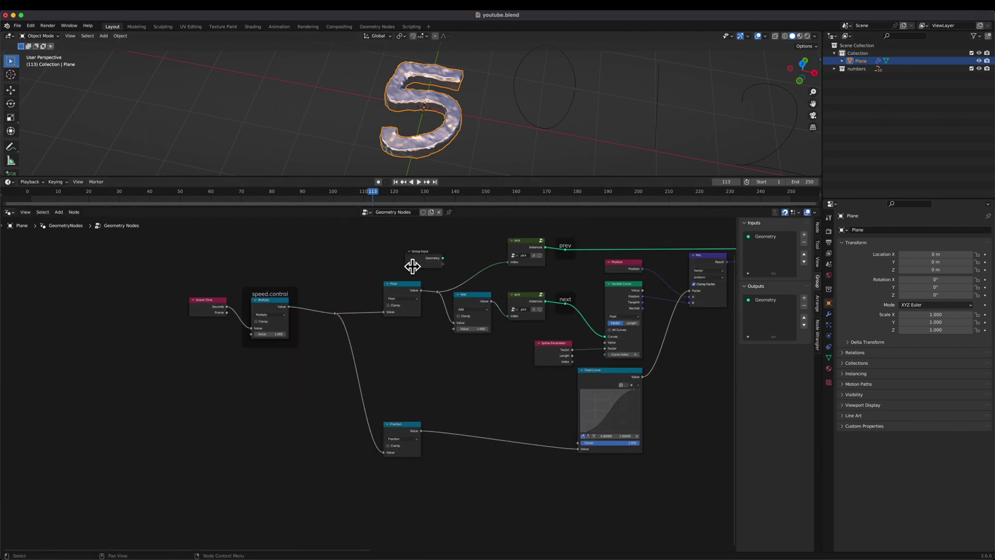
pyautogui.moveTo(478, 212); pyautogui.dragTo(479, 225)
pyautogui.scroll(3, 540, 346)
pyautogui.scroll(1, 446, 334)
pyautogui.click(399, 304)
pyautogui.press('g')
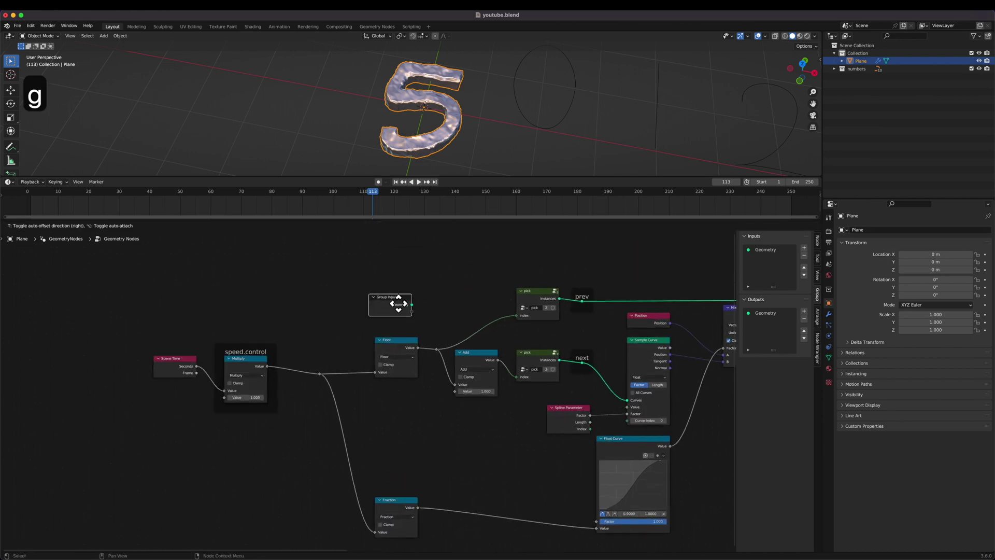
pyautogui.click(404, 304)
pyautogui.moveTo(335, 328); pyautogui.dragTo(176, 434)
pyautogui.press('g')
pyautogui.click(182, 465)
pyautogui.scroll(1, 367, 387)
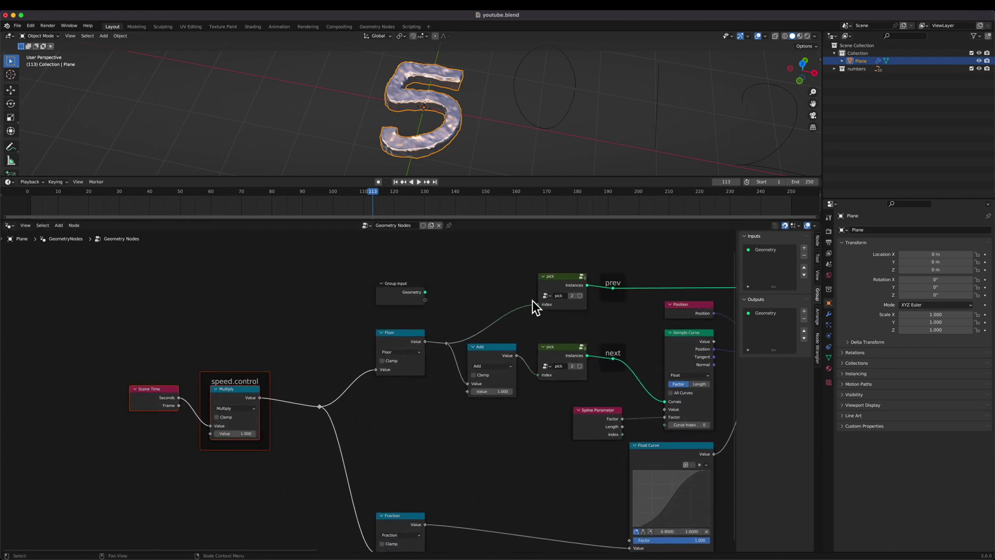
# Step: Open the pick node group and add a Switch node with its type set to Integer
pyautogui.click(553, 284)
pyautogui.press('Tab')
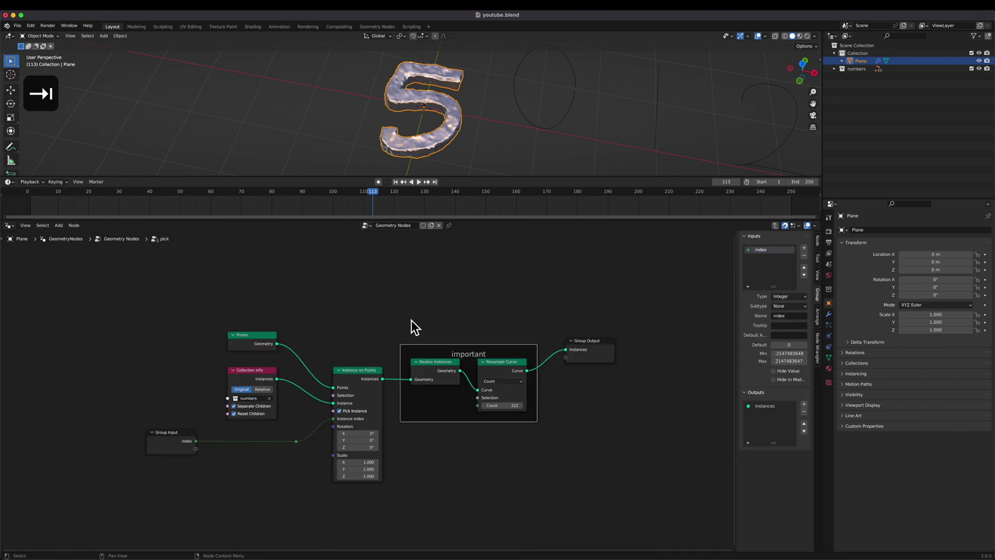
pyautogui.click(320, 431)
pyautogui.press('F19')
pyautogui.hotkey('shift', 'a')
pyautogui.write('s')
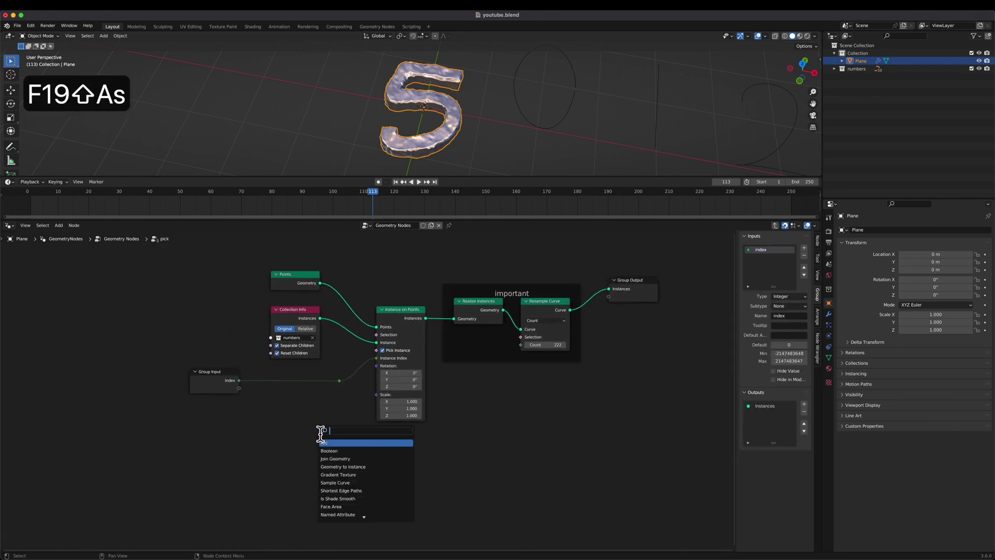
pyautogui.write('ra')
pyautogui.press('BackSpace')
pyautogui.press('BackSpace')
pyautogui.write('swi')
pyautogui.press('Return')
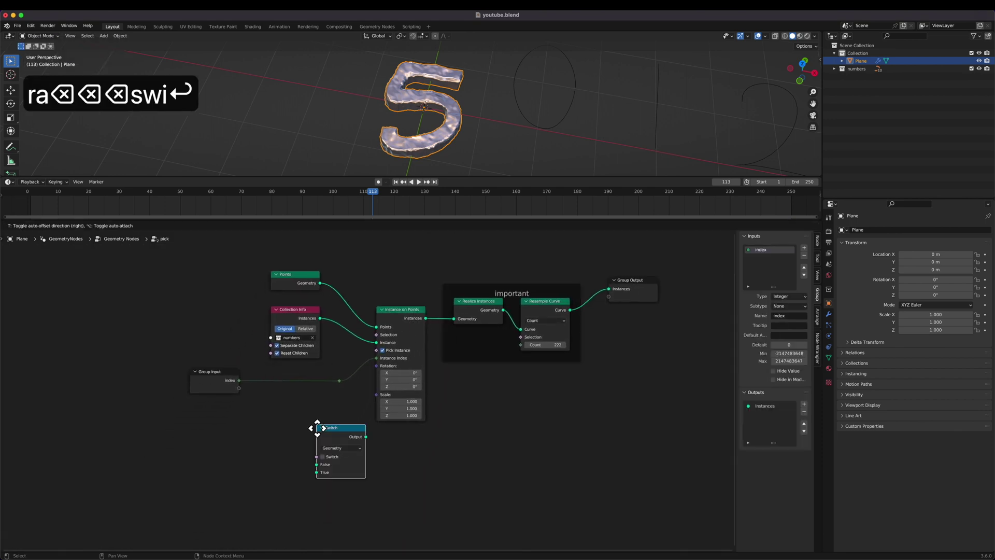
pyautogui.click(340, 449)
pyautogui.click(347, 462)
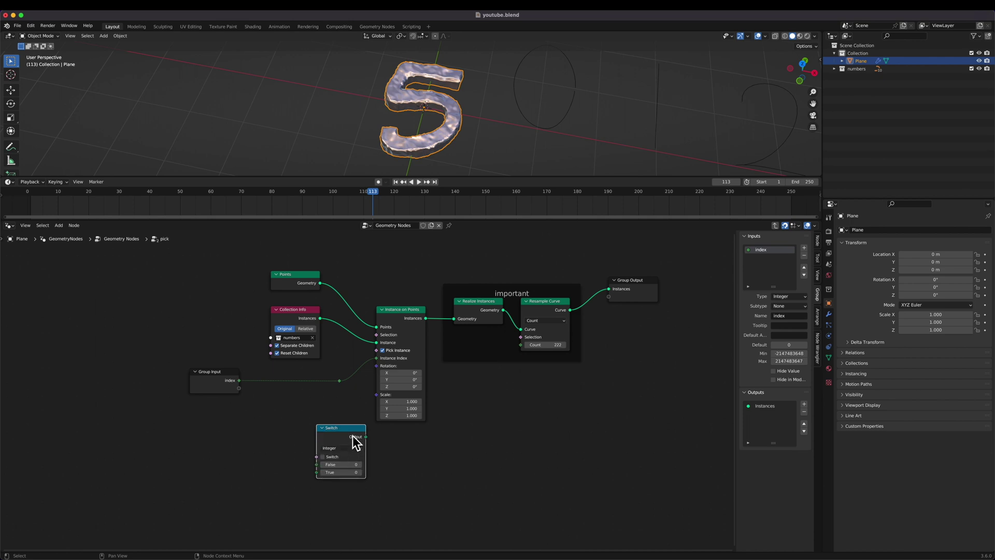
# Step: Insert the Switch node on the link from the group input's index to Instance Index, using its False input
pyautogui.press('g')
pyautogui.click(309, 376)
pyautogui.press('g')
pyautogui.click(317, 443)
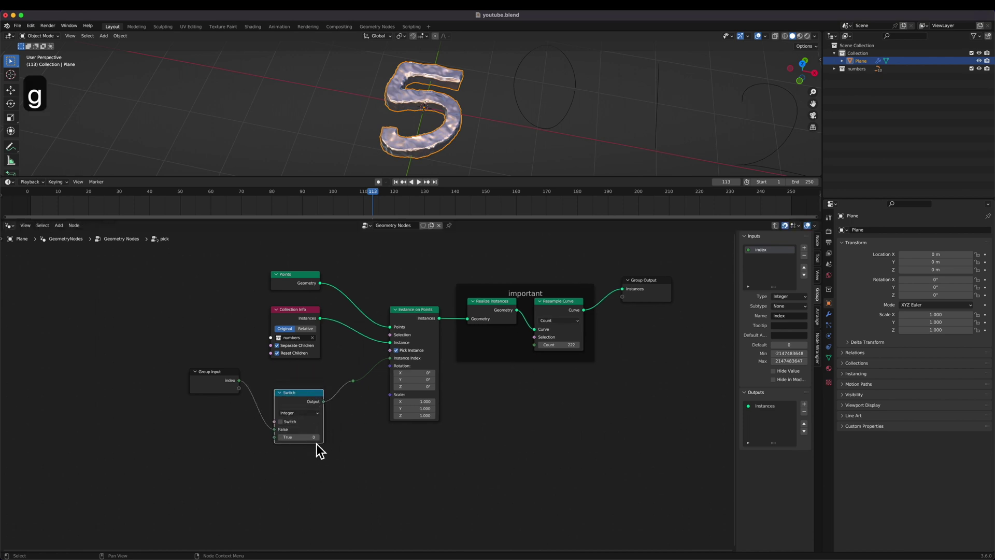
# Step: Add a Random Value node of type Integer below the Group Input of the pick group
pyautogui.hotkey('shift', 'a')
pyautogui.write('srandom')
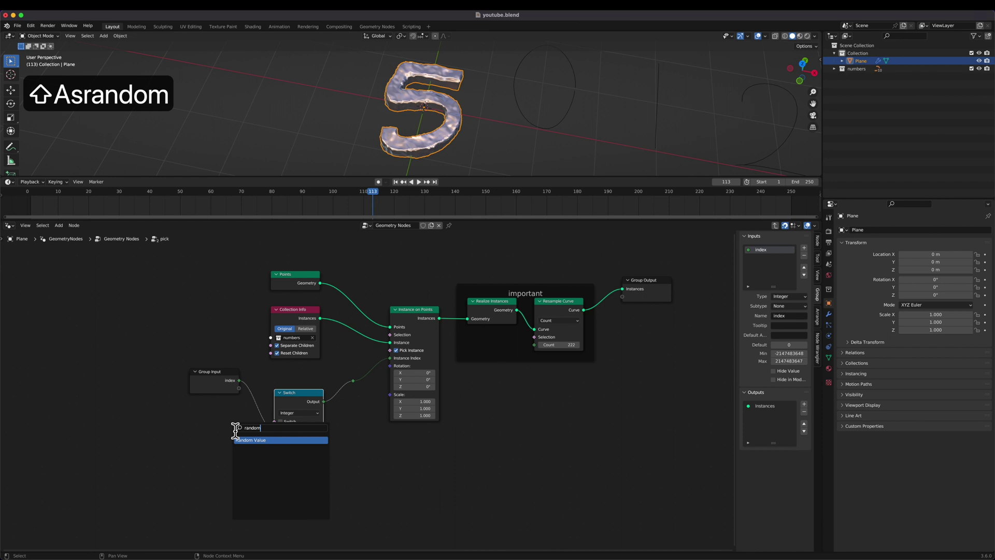
pyautogui.press('Return')
pyautogui.click(190, 431)
pyautogui.click(214, 449)
pyautogui.click(214, 462)
pyautogui.scroll(-3, 213, 465)
pyautogui.hscroll(-4, 213, 465)
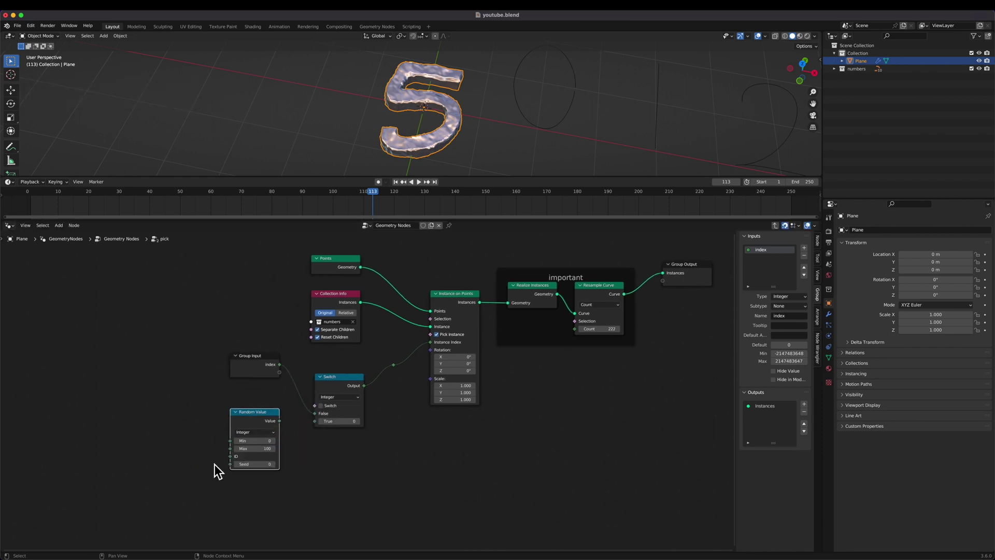
# Step: Link Random Value to the Switch node's True input and move Group Input away to make room
pyautogui.moveTo(292, 403); pyautogui.dragTo(326, 404)
pyautogui.click(281, 353)
pyautogui.press('g')
pyautogui.click(194, 340)
pyautogui.hscroll(-3, 226, 406)
pyautogui.scroll(-1, 226, 406)
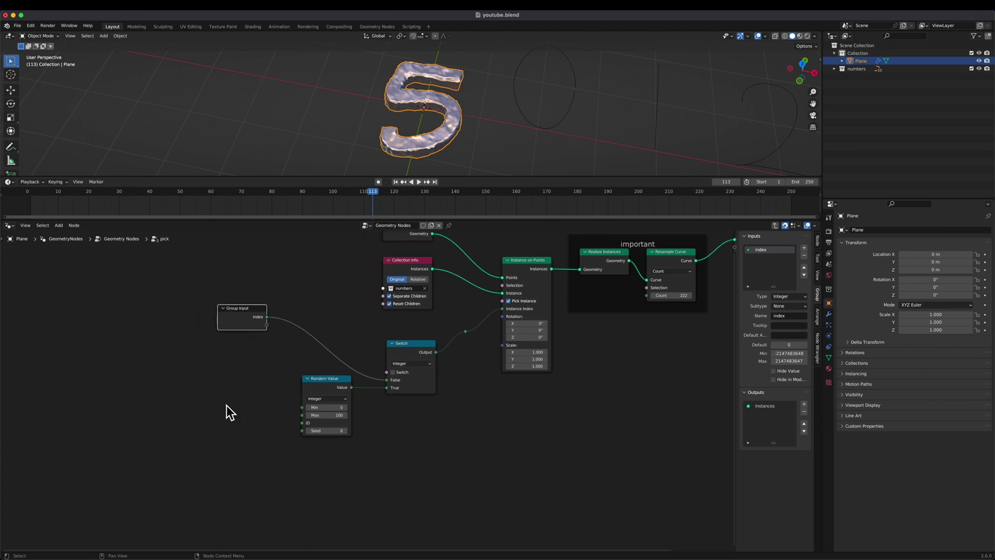
# Step: Expose the Switch node's Switch socket as a group input named random and Random Value's Seed as random.seed
pyautogui.moveTo(387, 372); pyautogui.dragTo(272, 328)
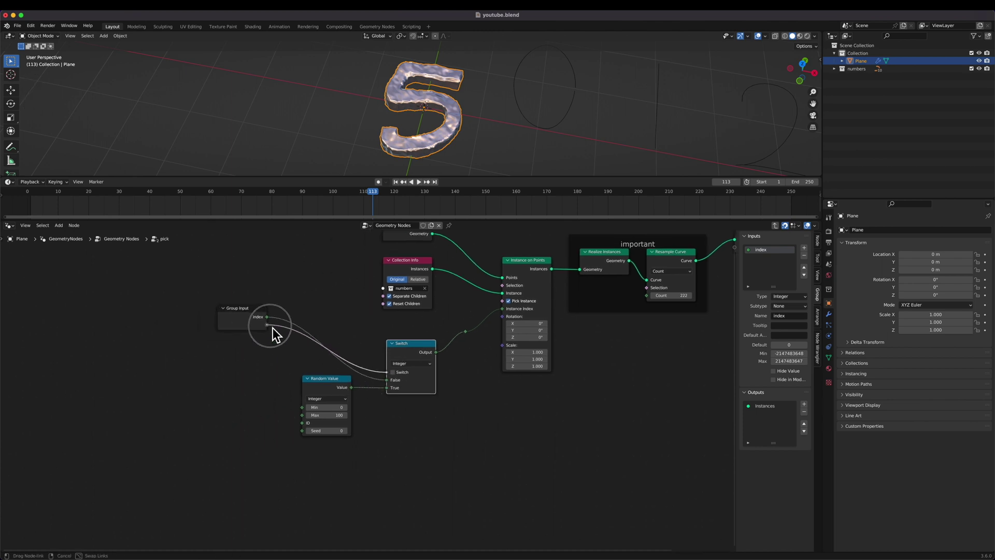
pyautogui.doubleClick(778, 258)
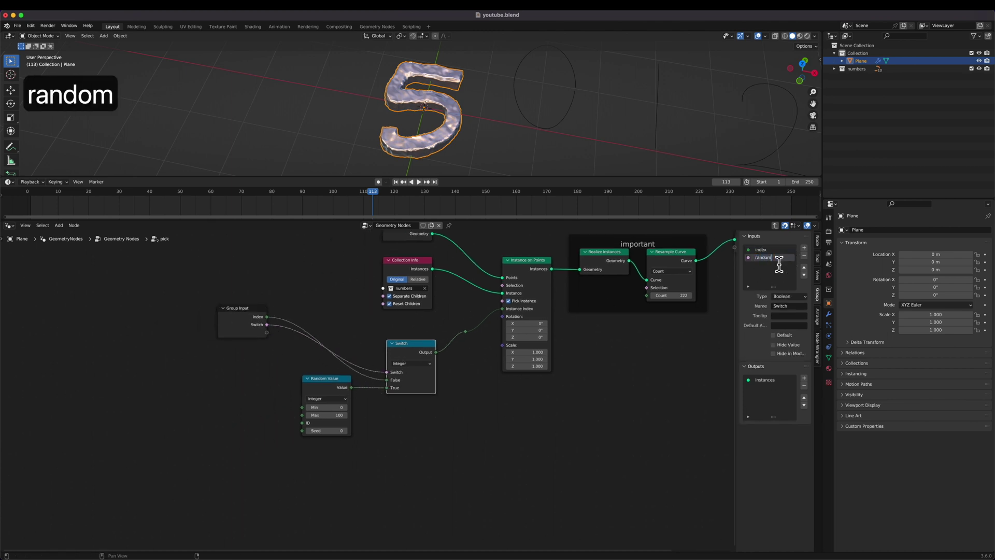
pyautogui.moveTo(302, 431); pyautogui.dragTo(270, 334)
pyautogui.doubleClick(777, 266)
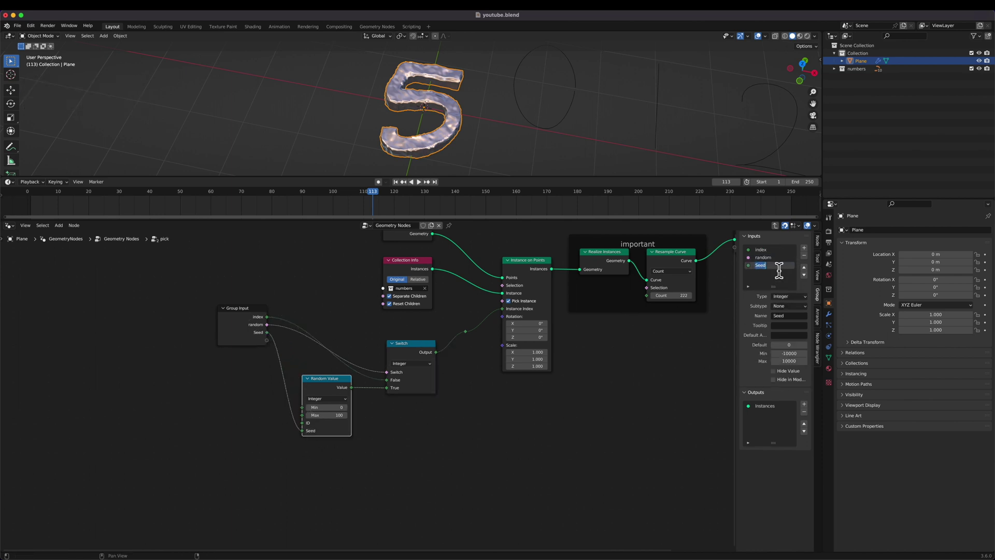
pyautogui.write('random.seed')
pyautogui.press('Return')
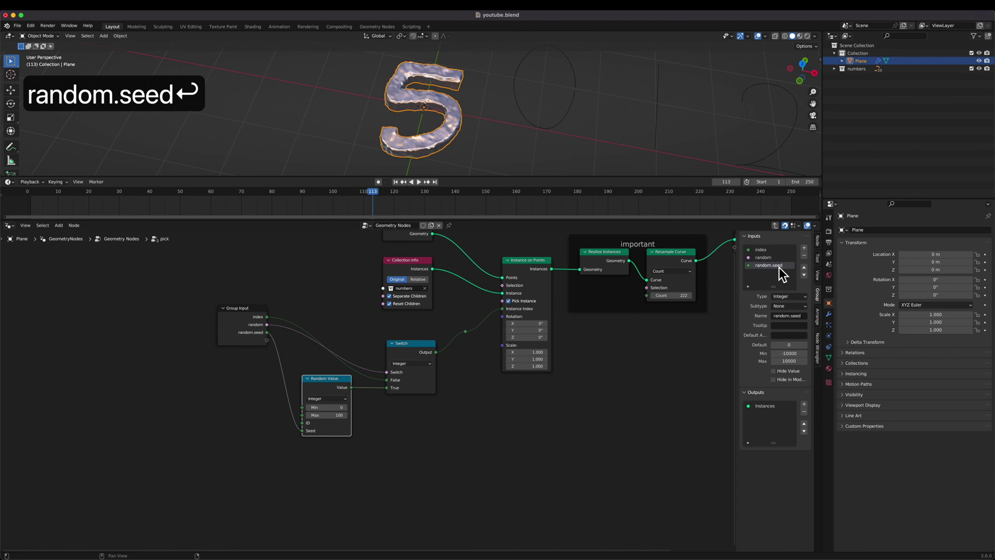
# Step: Connect the group input's index to Random Value's ID and space out both nodes
pyautogui.press('g')
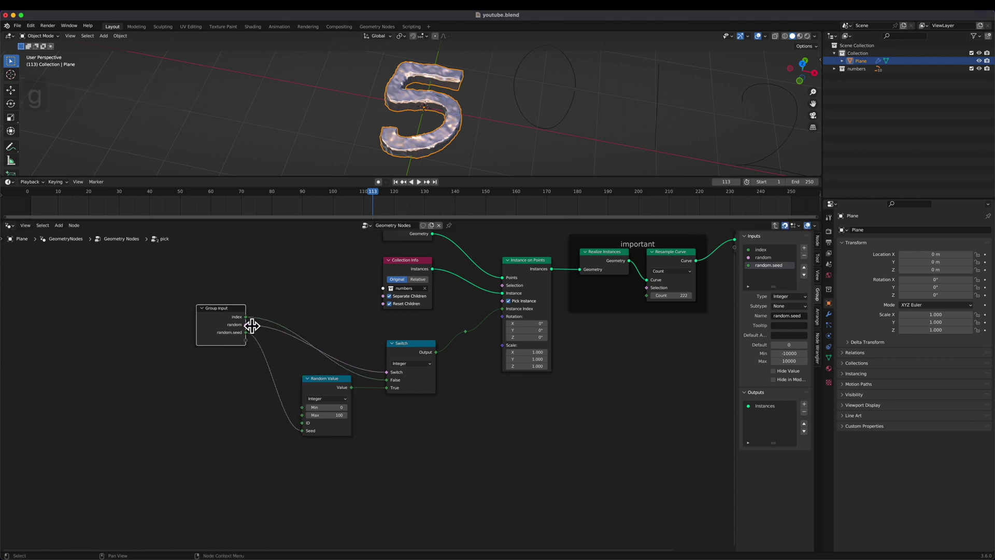
pyautogui.moveTo(247, 318); pyautogui.dragTo(304, 424)
pyautogui.click(333, 385)
pyautogui.press('g')
pyautogui.click(347, 406)
# Step: Dissolve the reroute between Switch and Instance on Points, and move Group Input closer to Random Value
pyautogui.moveTo(472, 325); pyautogui.dragTo(455, 344)
pyautogui.press('super+x')
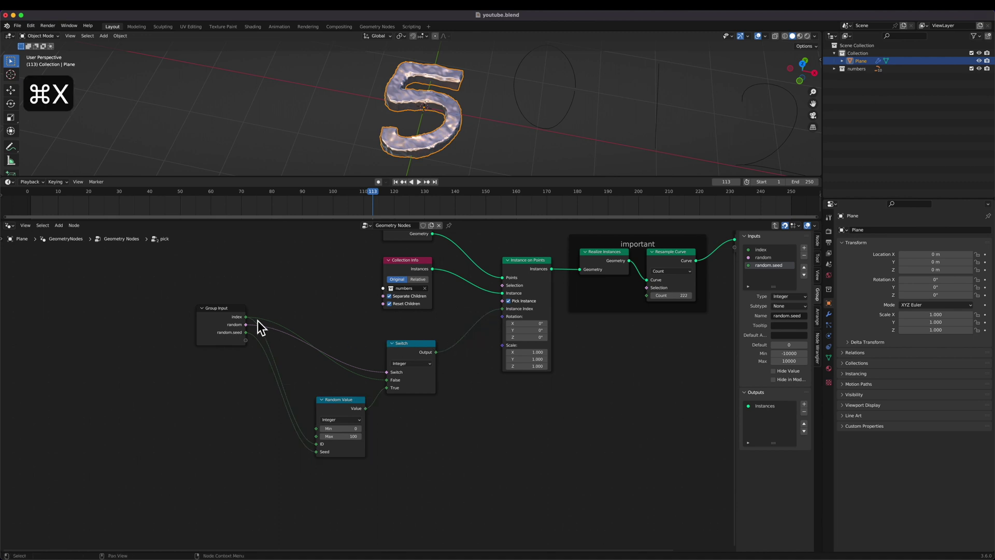
pyautogui.click(233, 331)
pyautogui.press('g')
pyautogui.click(284, 370)
# Step: Return to the main node tree and enable random on both pick nodes
pyautogui.moveTo(446, 275); pyautogui.dragTo(406, 324, button='middle')
pyautogui.scroll(-1, 406, 323)
pyautogui.press('space')
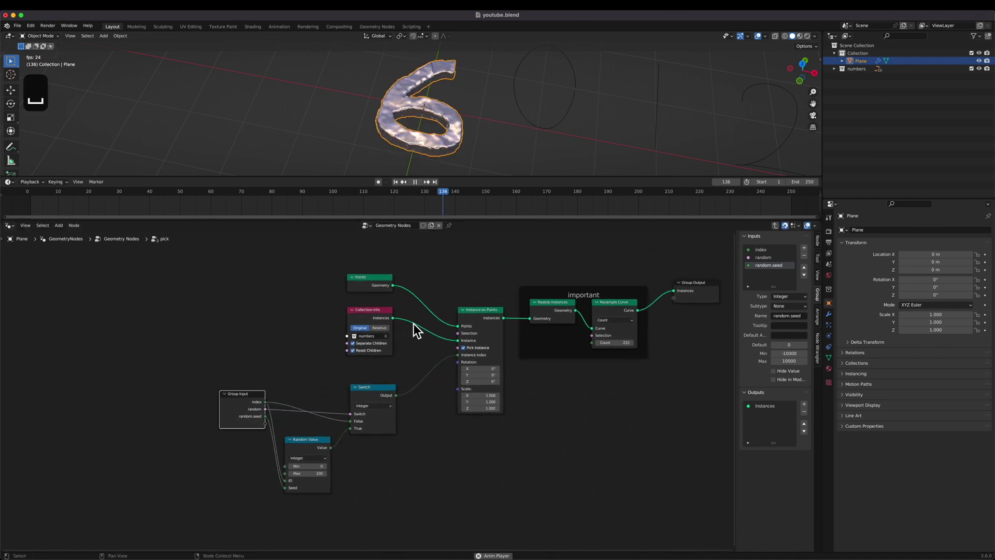
pyautogui.press('Tab')
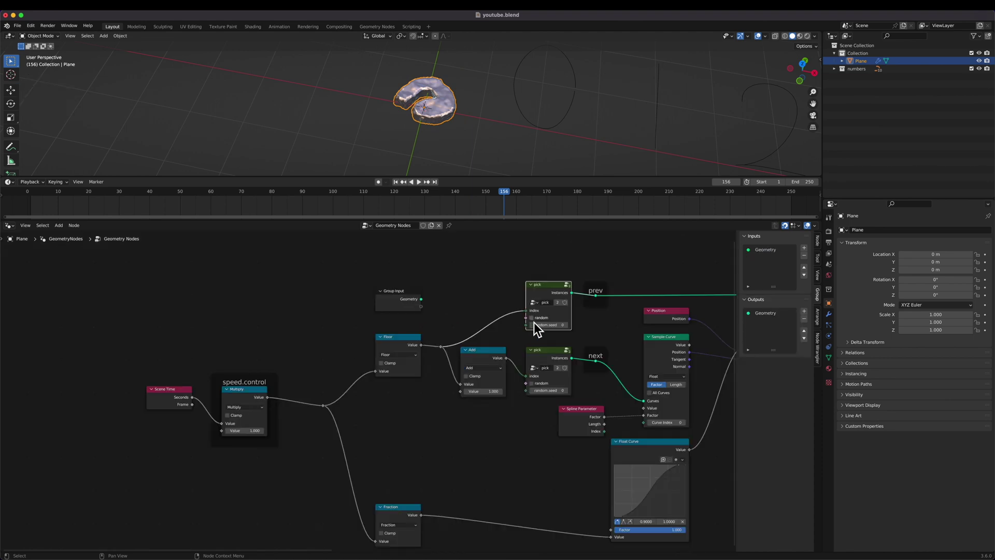
pyautogui.click(536, 384)
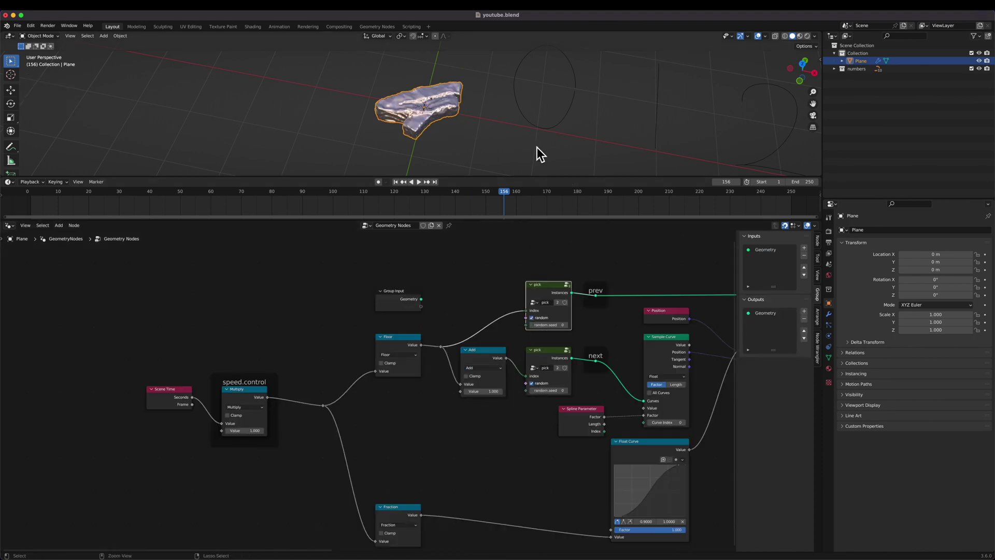
# Step: Switch the viewport to the top view and play the animation to check the randomly picked digits
pyautogui.press('`')
pyautogui.press('8')
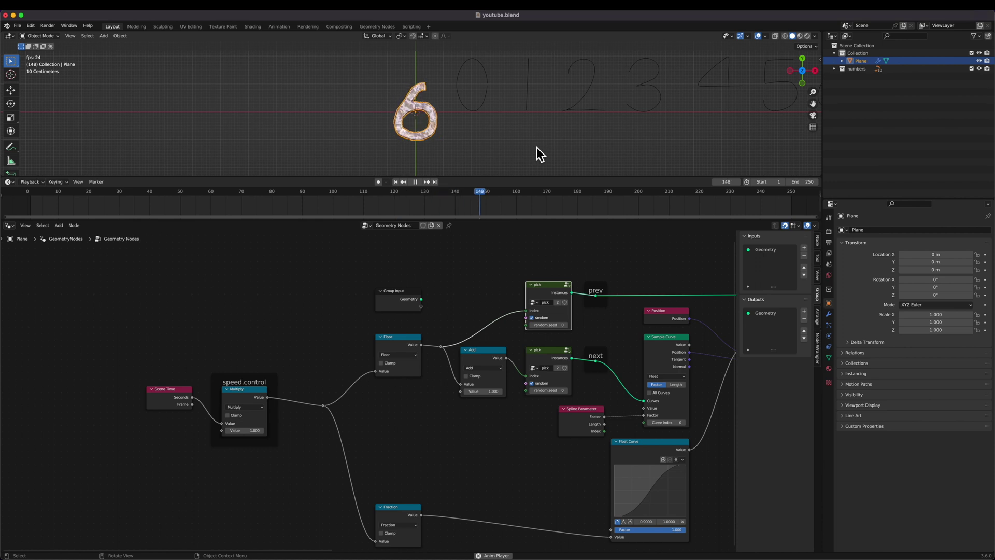
pyautogui.press('space')
pyautogui.hotkey('shift', 'a')
pyautogui.press('Escape')
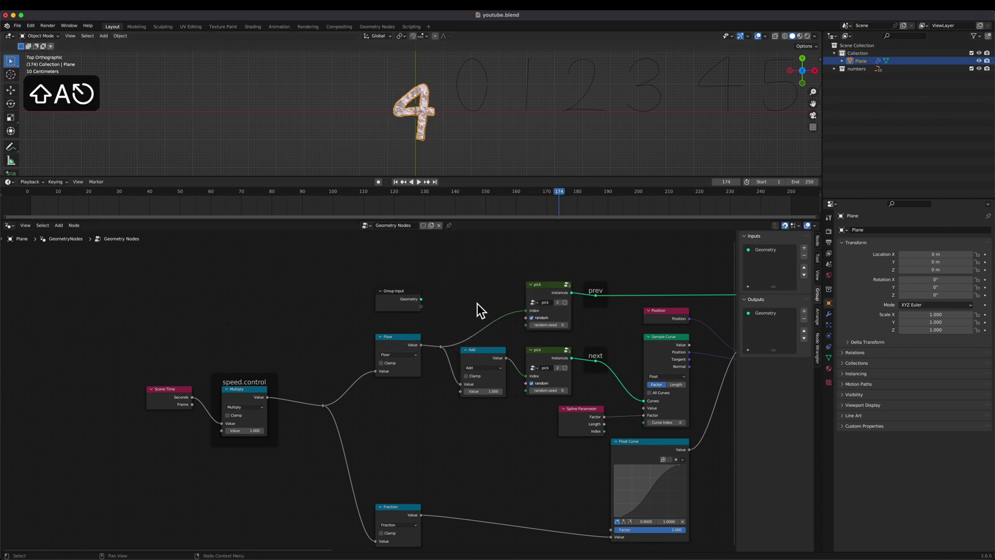
# Step: Expose random and random.seed of both pick nodes as shared group inputs, and reposition the Group Input node
pyautogui.moveTo(527, 317); pyautogui.dragTo(527, 378)
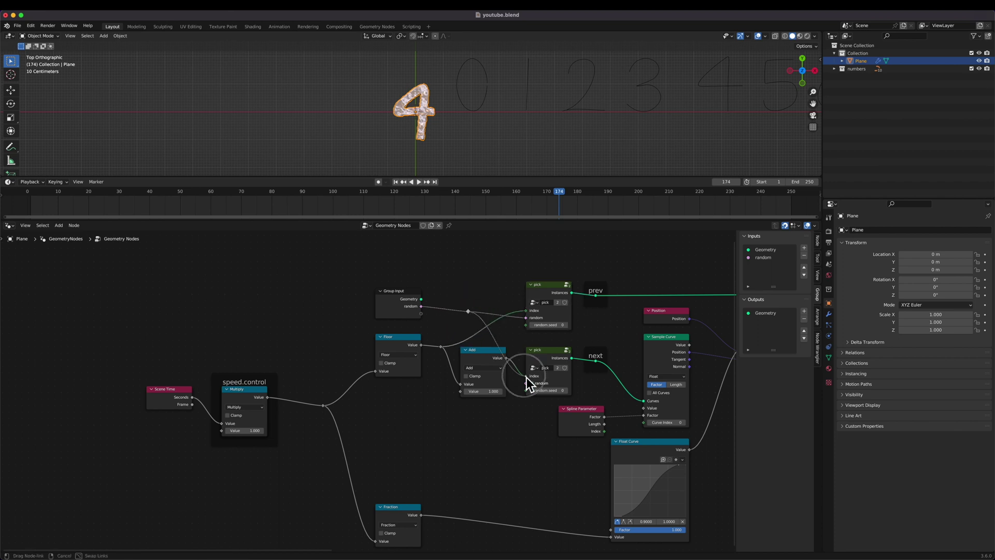
pyautogui.moveTo(527, 328); pyautogui.dragTo(527, 391)
pyautogui.moveTo(481, 300); pyautogui.dragTo(387, 255)
pyautogui.press('g')
pyautogui.click(434, 295)
# Step: Move the reroutes next to Group Input and lower the Add node to clear the links into the pick nodes
pyautogui.moveTo(495, 254); pyautogui.dragTo(454, 282)
pyautogui.press('g')
pyautogui.click(431, 274)
pyautogui.click(474, 351)
pyautogui.press('g')
pyautogui.click(468, 383)
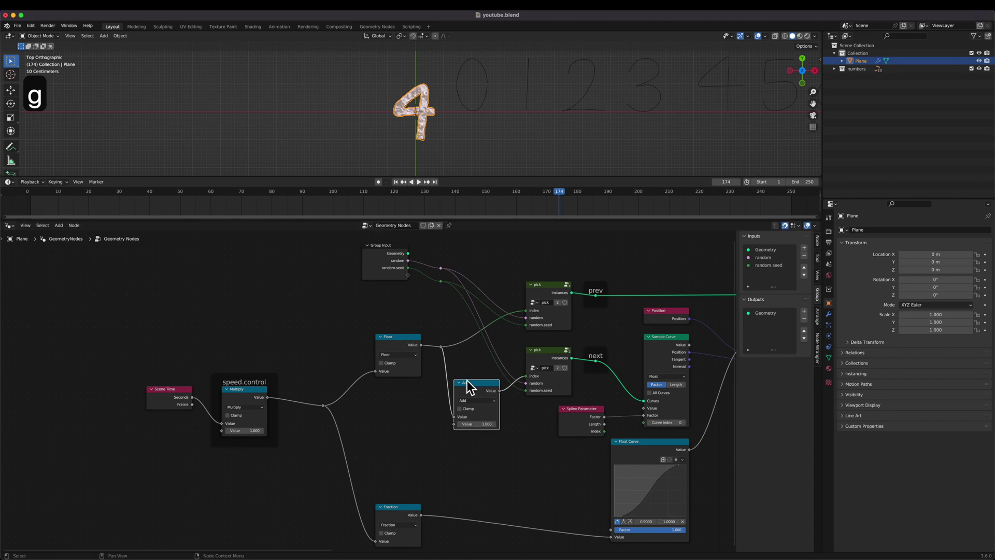
# Step: Align Group Input above the Floor node and move Scene Time with the speed.control frame slightly
pyautogui.hscroll(2, 467, 384)
pyautogui.click(384, 276)
pyautogui.press('g')
pyautogui.click(398, 295)
pyautogui.moveTo(284, 387); pyautogui.dragTo(142, 462)
pyautogui.press('g')
pyautogui.click(155, 469)
# Step: In the pick group, duplicate Group Input, expose Collection Info's Collection as a group input, and move it up to first in the input list
pyautogui.click(539, 298)
pyautogui.press('Tab')
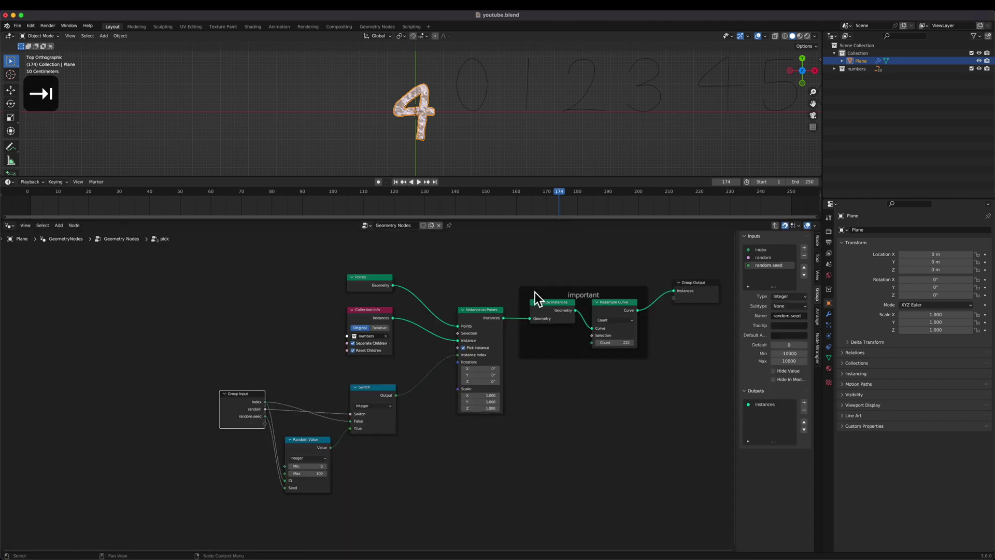
pyautogui.hotkey('shift', 'd')
pyautogui.click(245, 328)
pyautogui.moveTo(347, 334); pyautogui.dragTo(265, 337)
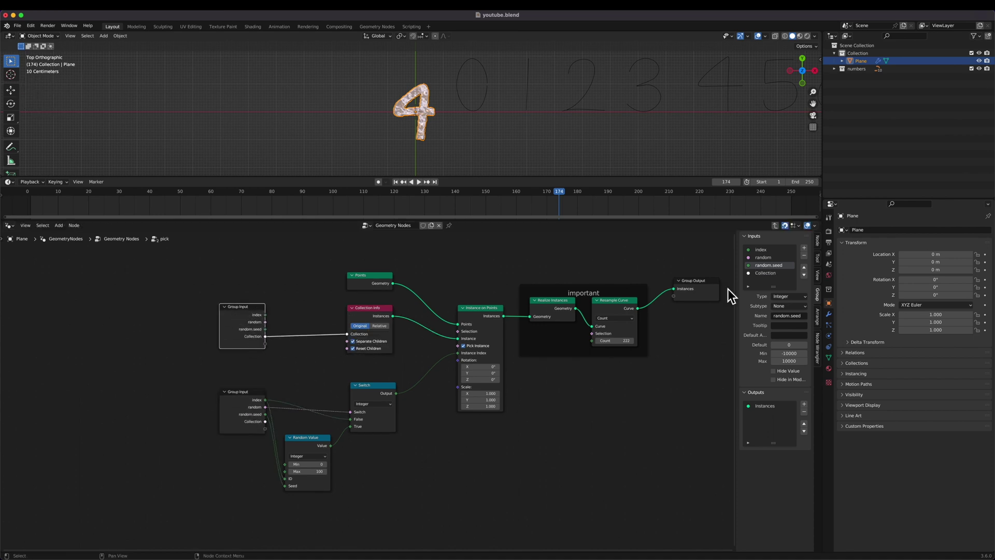
pyautogui.click(784, 277)
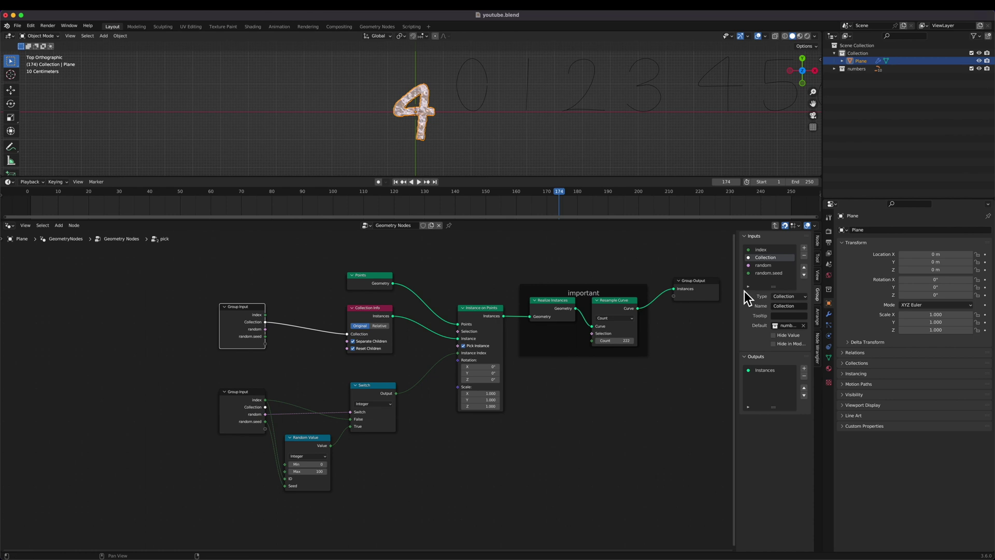
pyautogui.press('Tab')
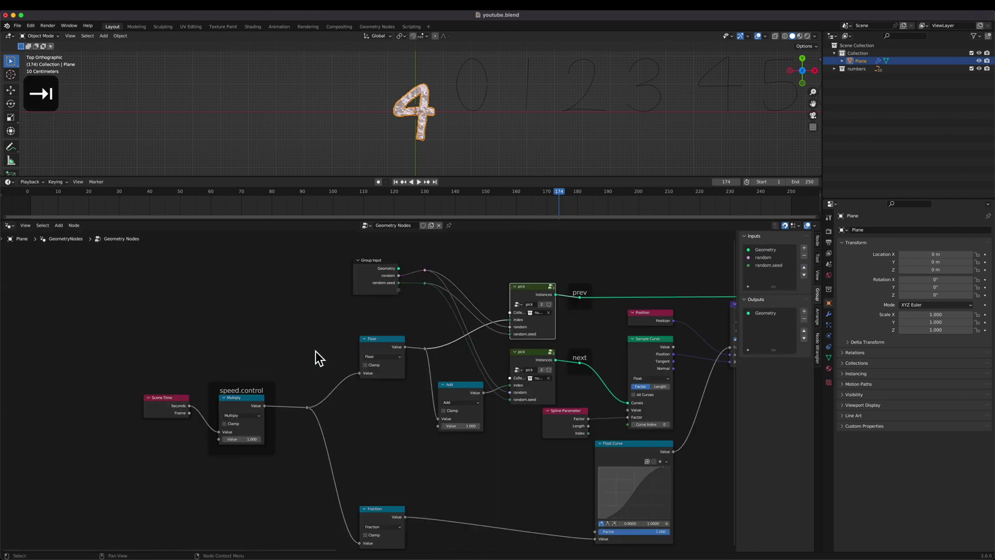
# Step: Expose Collection of both pick nodes as one shared group input and tidy the reroutes and Group Input
pyautogui.press('g')
pyautogui.click(413, 276)
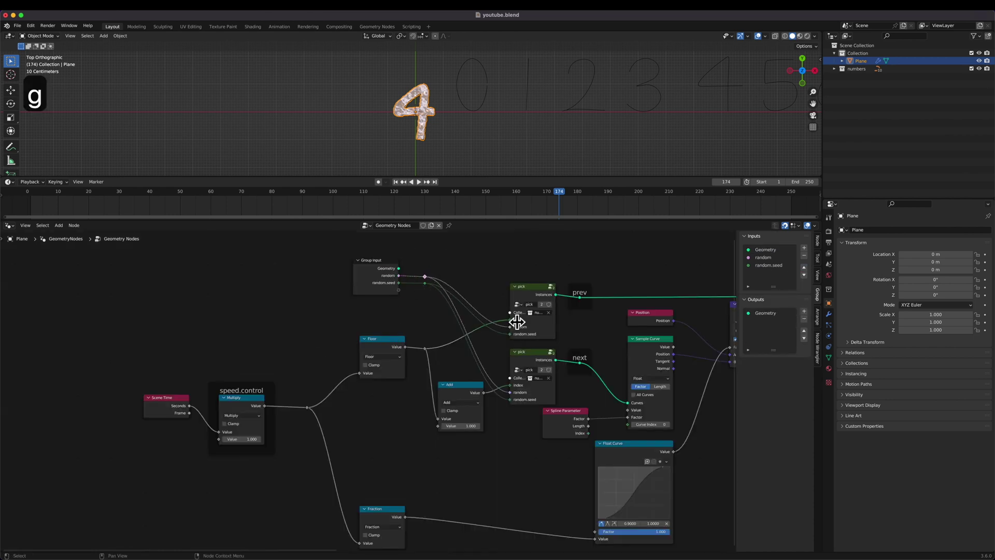
pyautogui.moveTo(512, 314); pyautogui.dragTo(510, 377)
pyautogui.press('g')
# Step: Show the Plane's GeometryNodes modifier settings and toggle random off and on while the animation plays
pyautogui.click(830, 315)
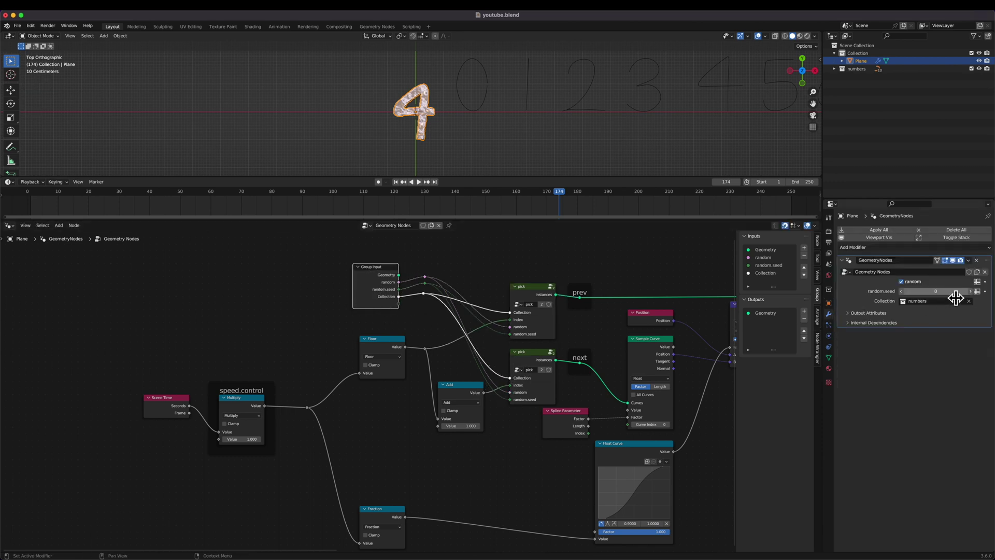
pyautogui.press('space')
pyautogui.click(904, 284)
pyautogui.click(907, 283)
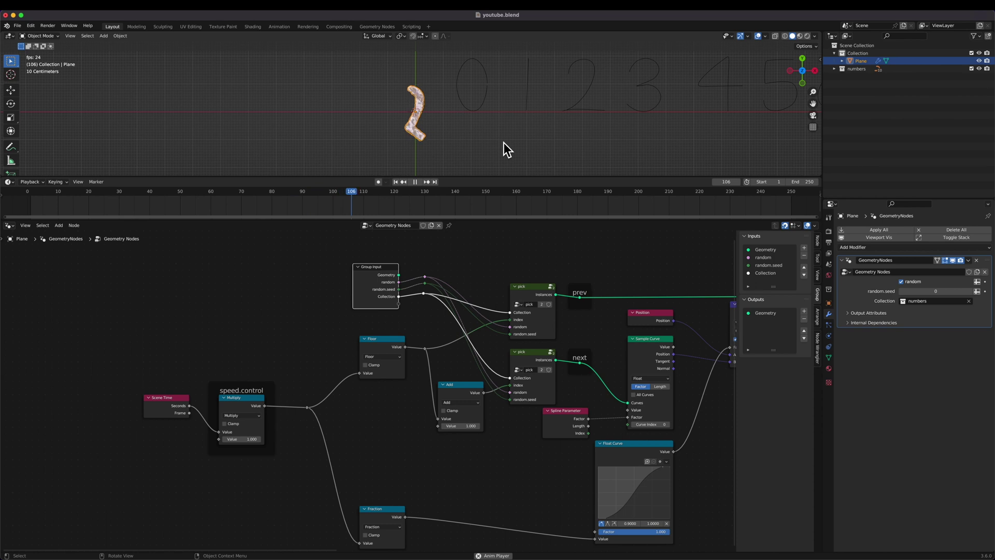
pyautogui.press('space')
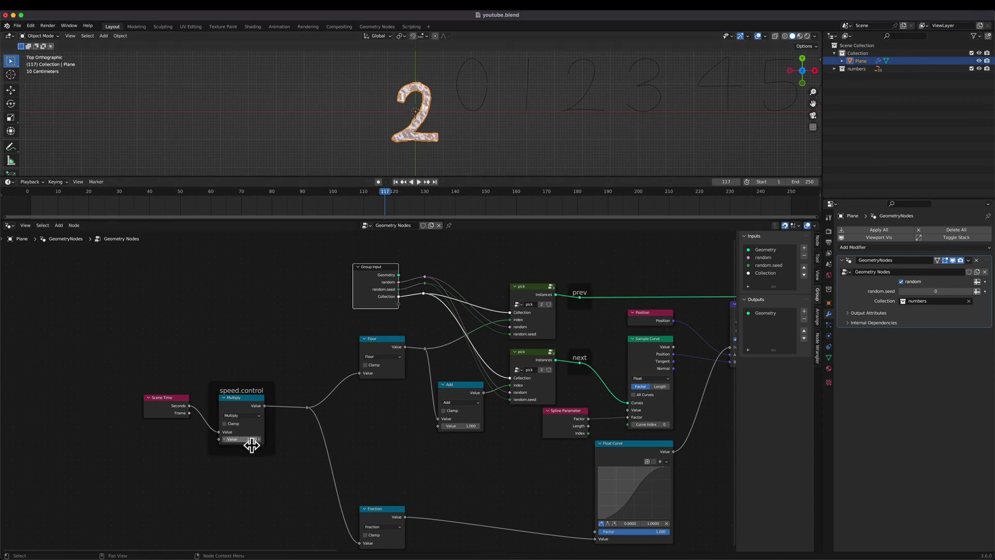
# Step: Move Scene Time and the speed.control frame closer to the Floor node's branch point
pyautogui.moveTo(285, 367); pyautogui.dragTo(144, 498)
pyautogui.press('g')
pyautogui.click(182, 483)
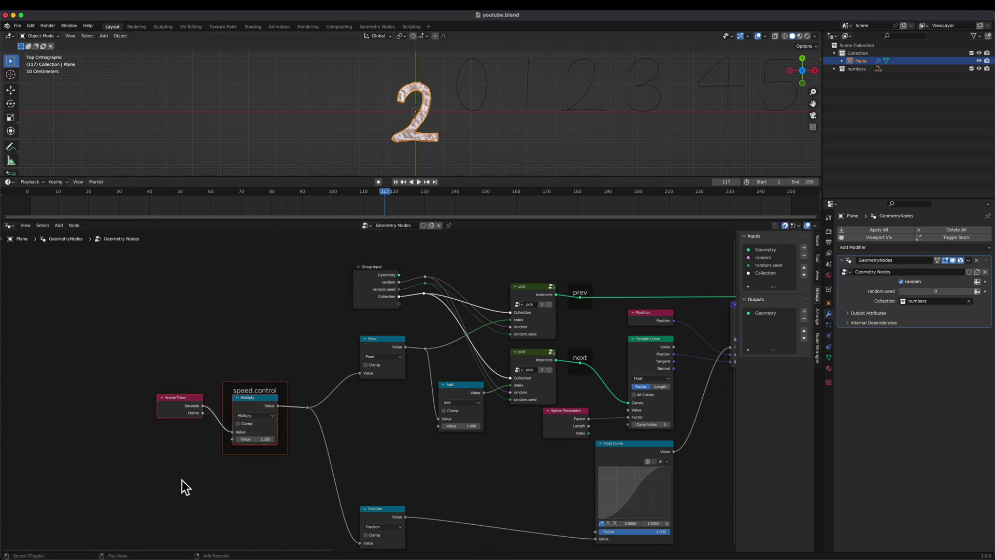
# Step: Move the Scene Time node farther away from the speed.control frame
pyautogui.hscroll(-3, 218, 467)
pyautogui.click(309, 388)
pyautogui.press('g')
pyautogui.click(277, 387)
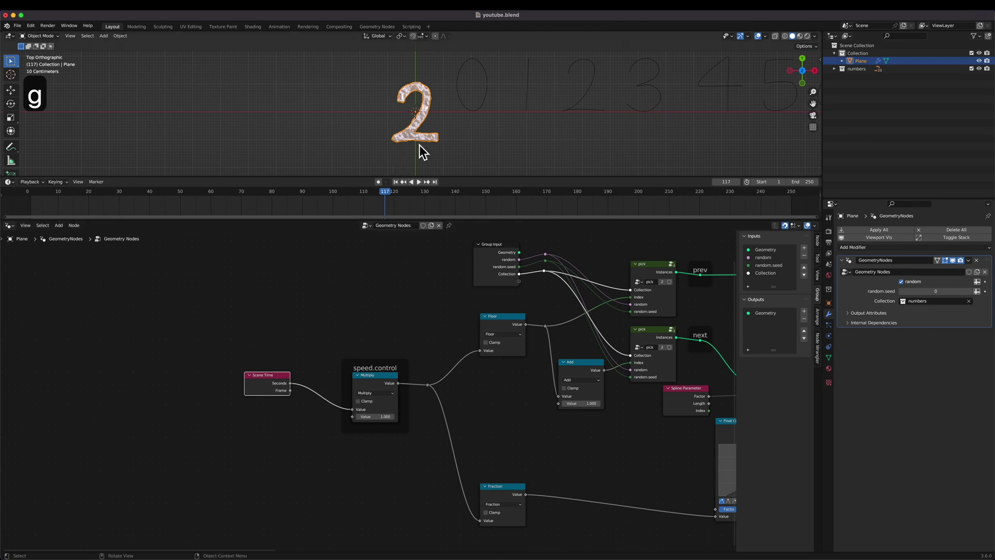
# Step: Duplicate the Plane digit twice along the X axis and space the copies into an even row of three digits
pyautogui.hotkey('shift', 'd')
pyautogui.press('x')
pyautogui.click(365, 143)
pyautogui.hotkey('shift', 'd')
pyautogui.press('x')
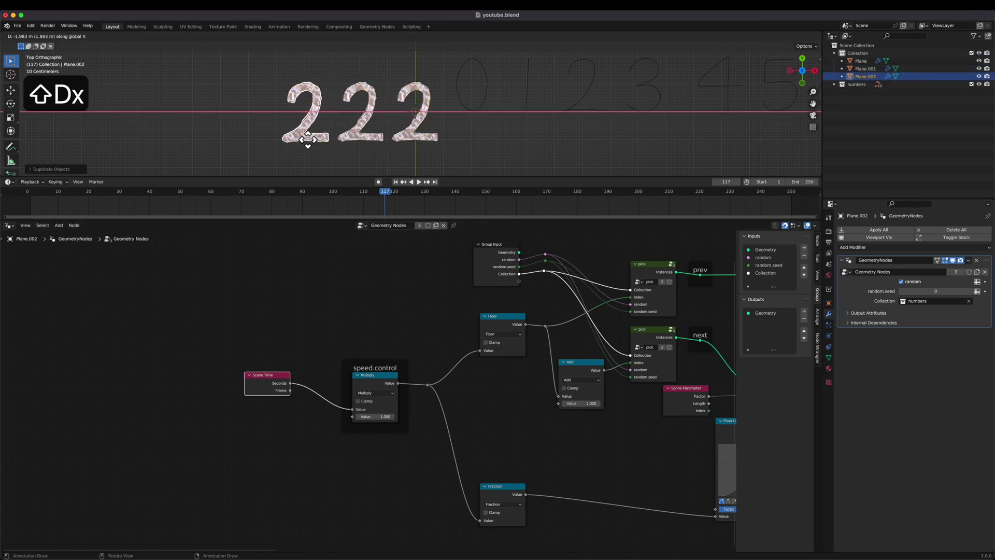
pyautogui.click(308, 140)
pyautogui.press('g')
pyautogui.press('x')
pyautogui.click(314, 148)
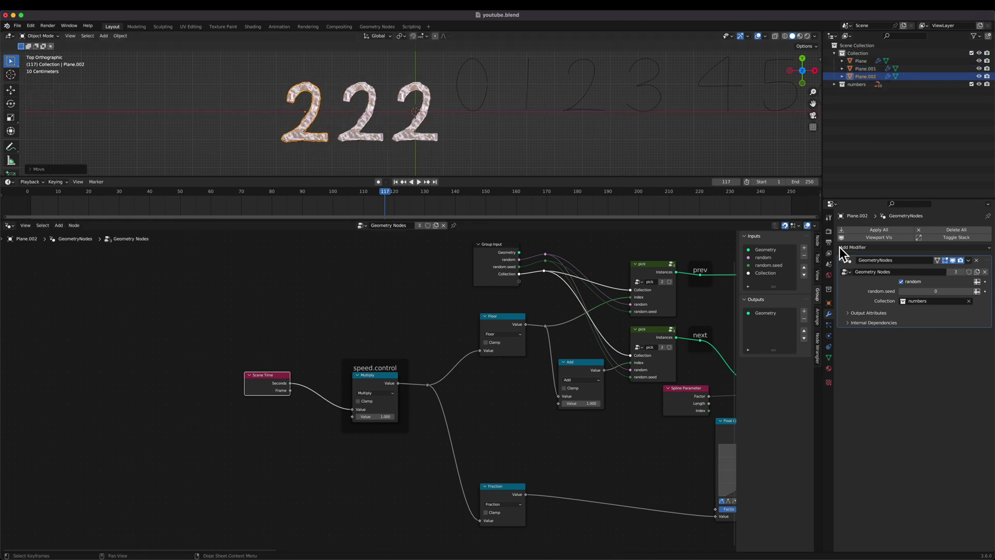
# Step: Set random.seed to 1 on Plane.001 and to 2 on Plane, playing the animation to check the digits differ
pyautogui.click(389, 145)
pyautogui.click(971, 292)
pyautogui.click(421, 128)
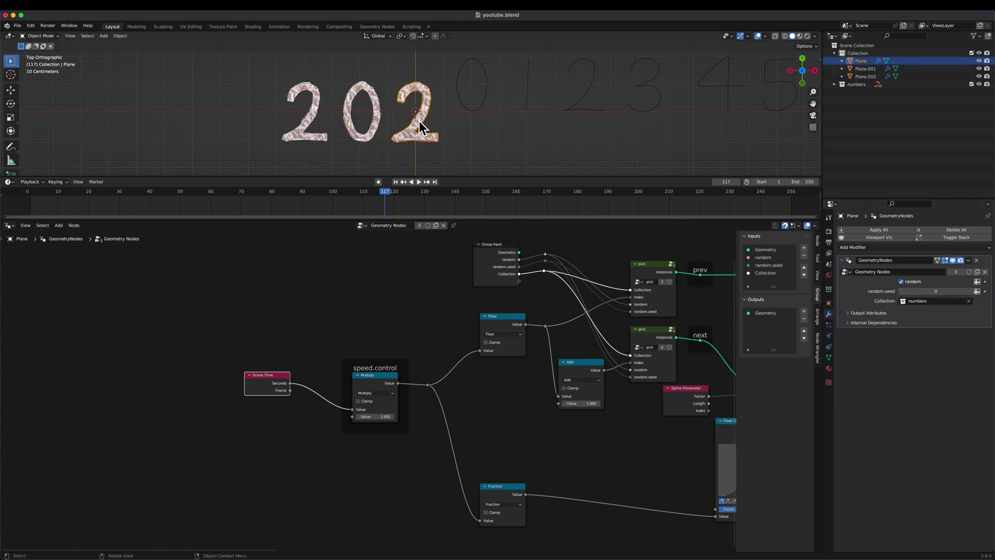
pyautogui.click(971, 291)
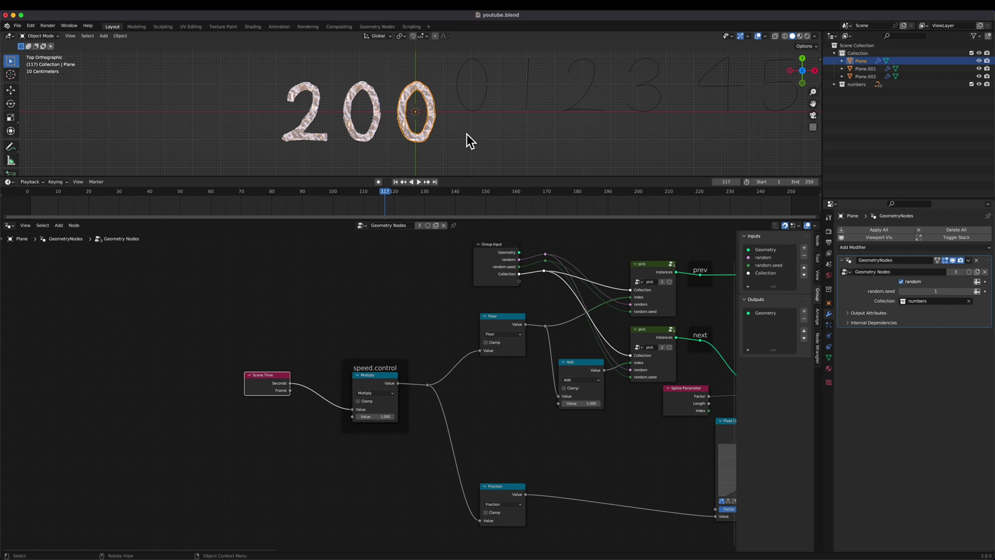
pyautogui.press('space')
pyautogui.click(971, 292)
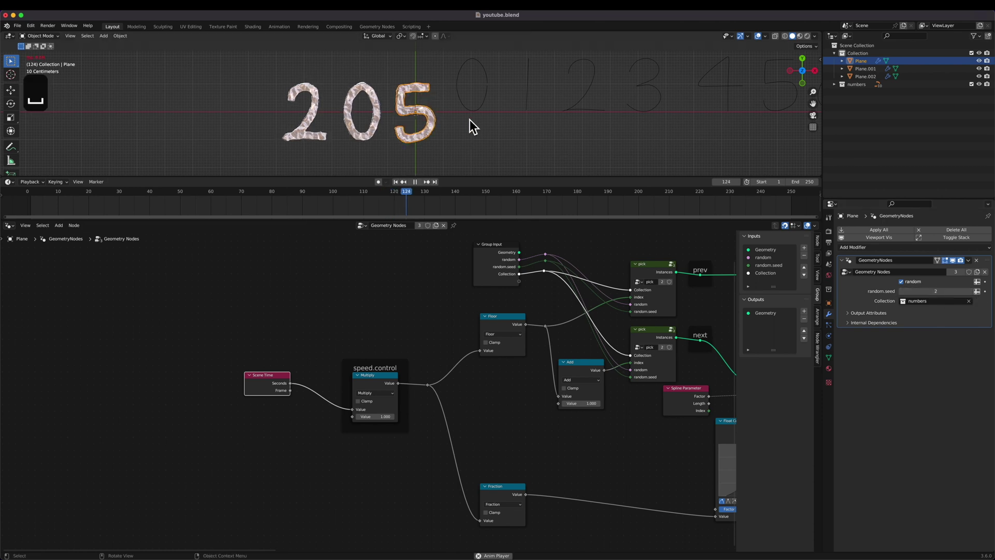
pyautogui.press('space')
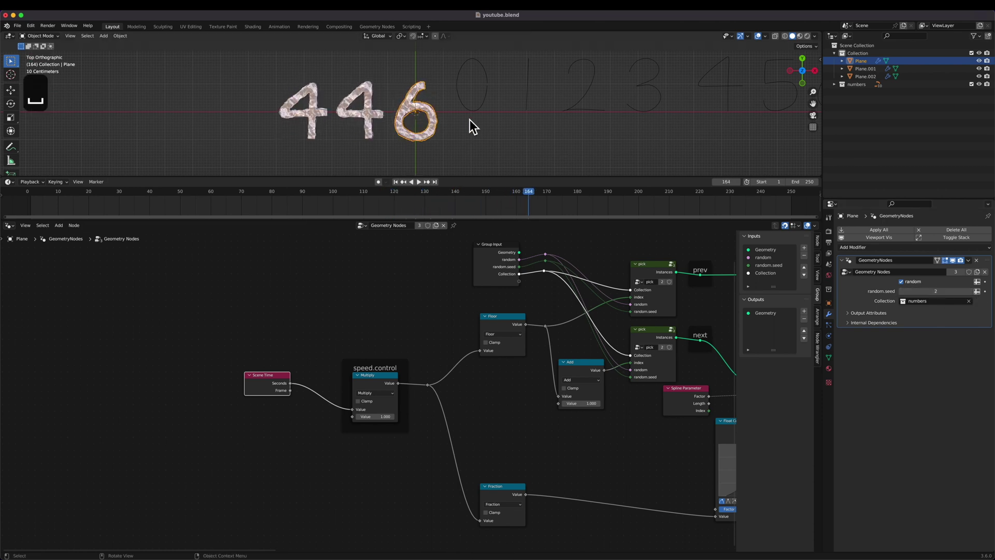
# Step: Set the Multiply value in the speed.control frame to 2 and play the animation
pyautogui.write('2')
pyautogui.press('Return')
pyautogui.press('space')
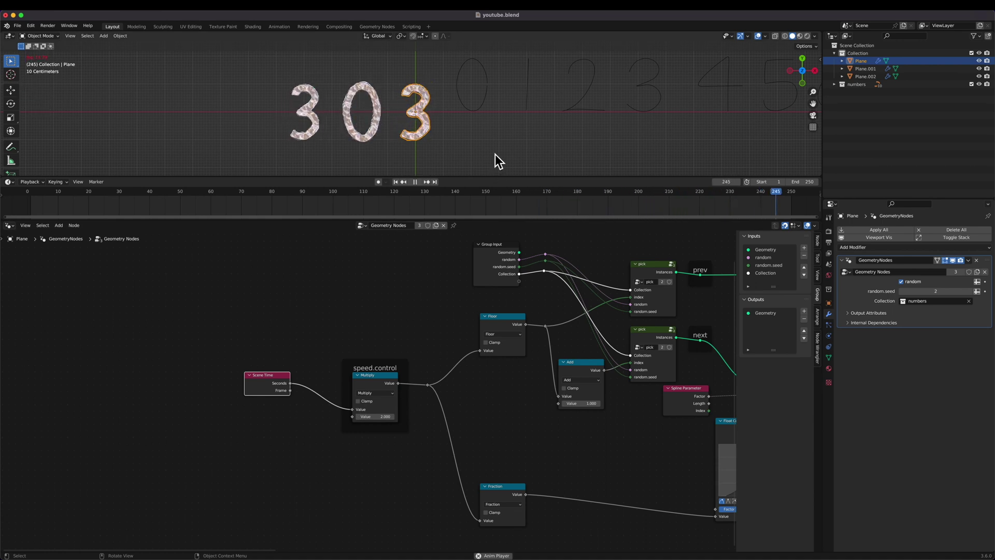
pyautogui.press('space')
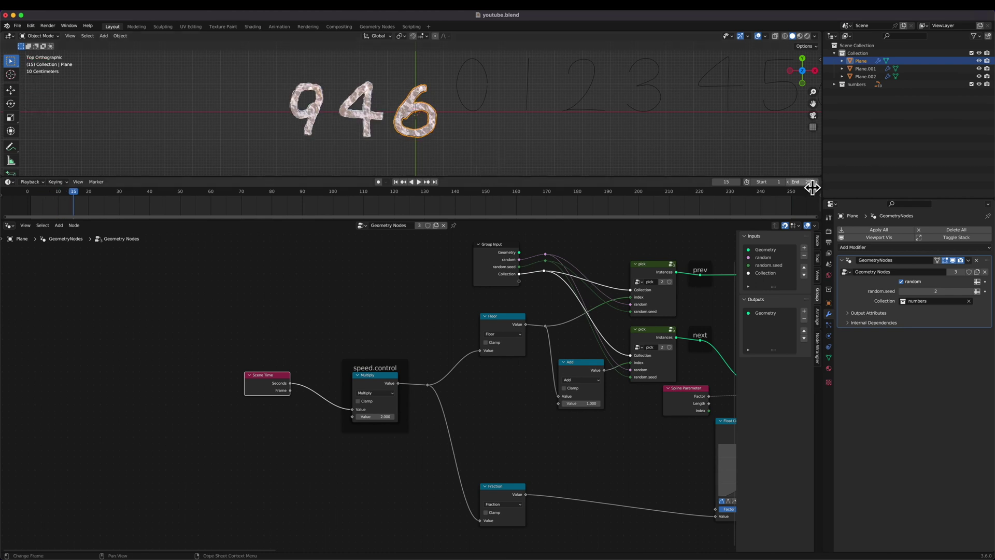
# Step: Set the timeline's end frame to 1111 and play the animation briefly
pyautogui.write('1111')
pyautogui.press('Return')
pyautogui.press('space')
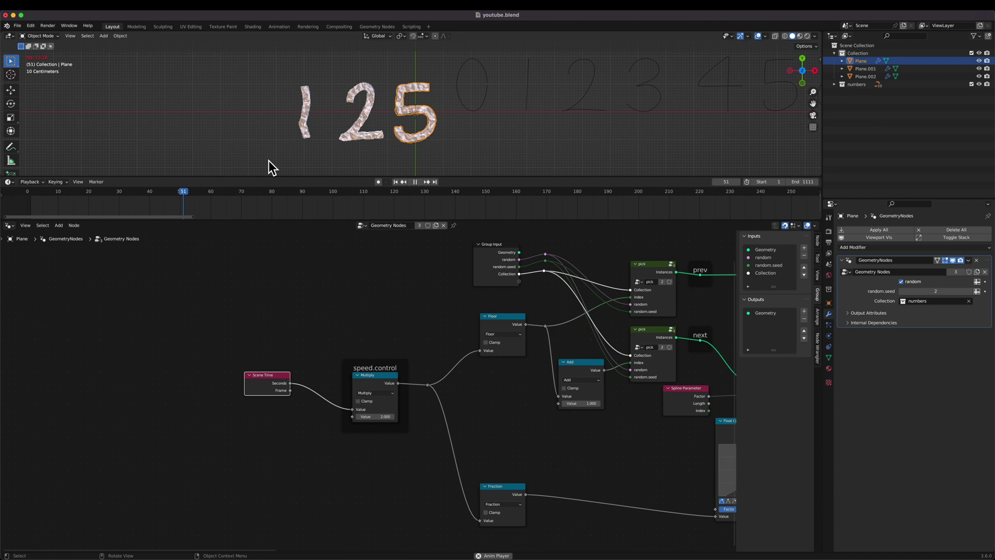
pyautogui.press('space')
# Step: Make room beside Scene Time and insert a Math Add node between it and the speed.control Multiply node
pyautogui.press('g')
pyautogui.click(213, 404)
pyautogui.hotkey('shift', 'a')
pyautogui.write('s')
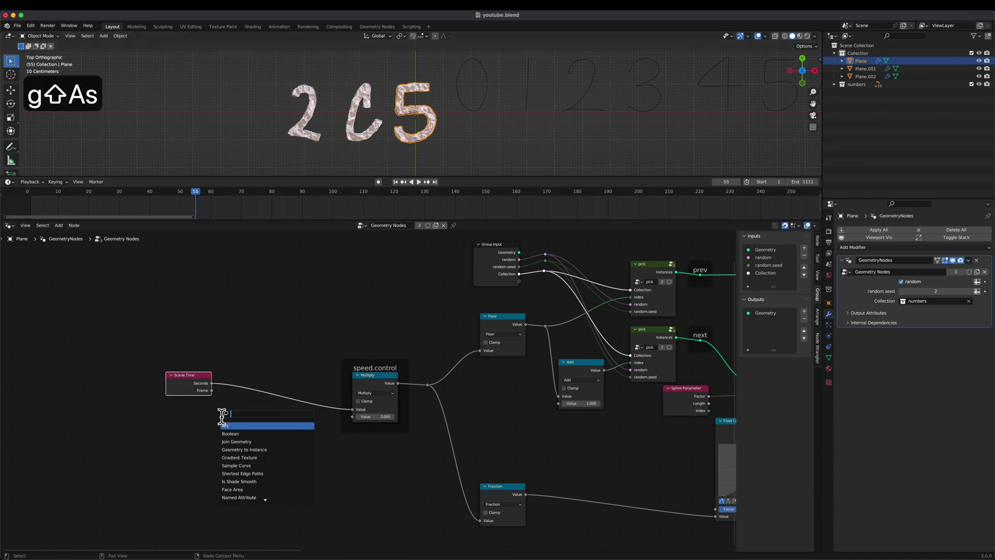
pyautogui.write('math')
pyautogui.press('Return')
pyautogui.click(257, 384)
pyautogui.press('g')
pyautogui.click(275, 438)
# Step: Place Scene Time next to the new Add node and set the Add node's second value to 0.5
pyautogui.moveTo(172, 449); pyautogui.dragTo(304, 439, button='middle')
pyautogui.click(330, 377)
pyautogui.press('g')
pyautogui.click(341, 409)
pyautogui.press('g')
pyautogui.click(339, 396)
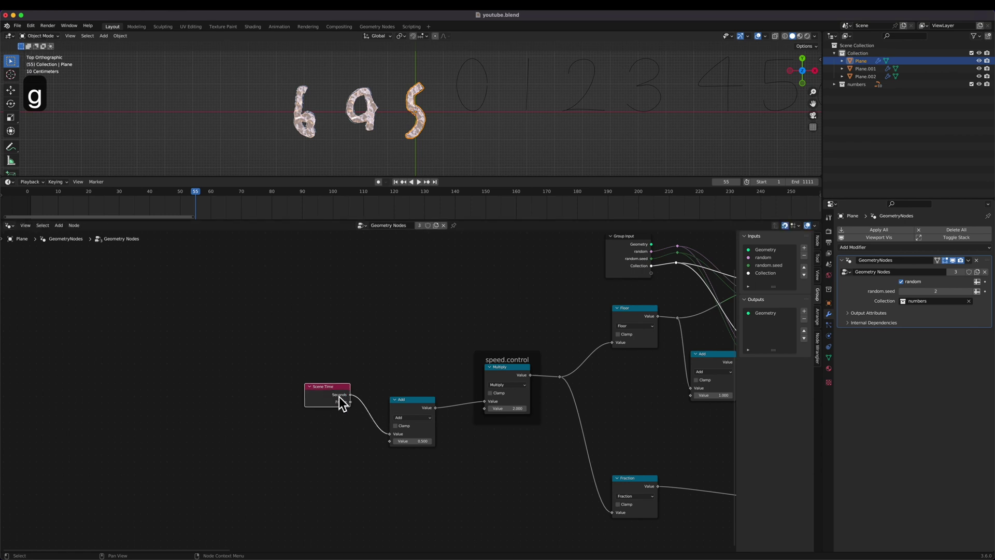
pyautogui.keyDown('ctrl'); pyautogui.scroll(2, 339, 396); pyautogui.keyUp('ctrl')
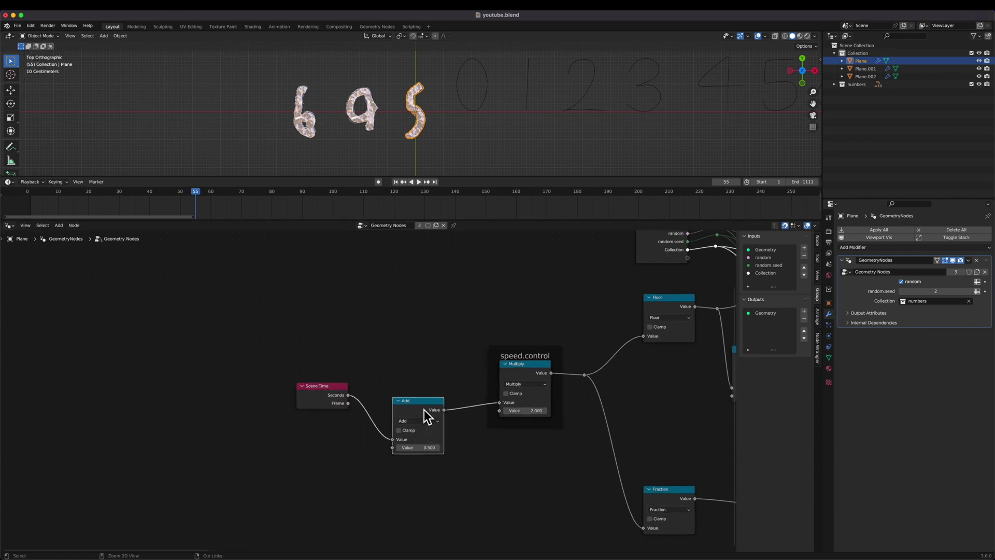
# Step: Put the new Add node in its own frame labelled offset
pyautogui.press('super+j')
pyautogui.press('F2')
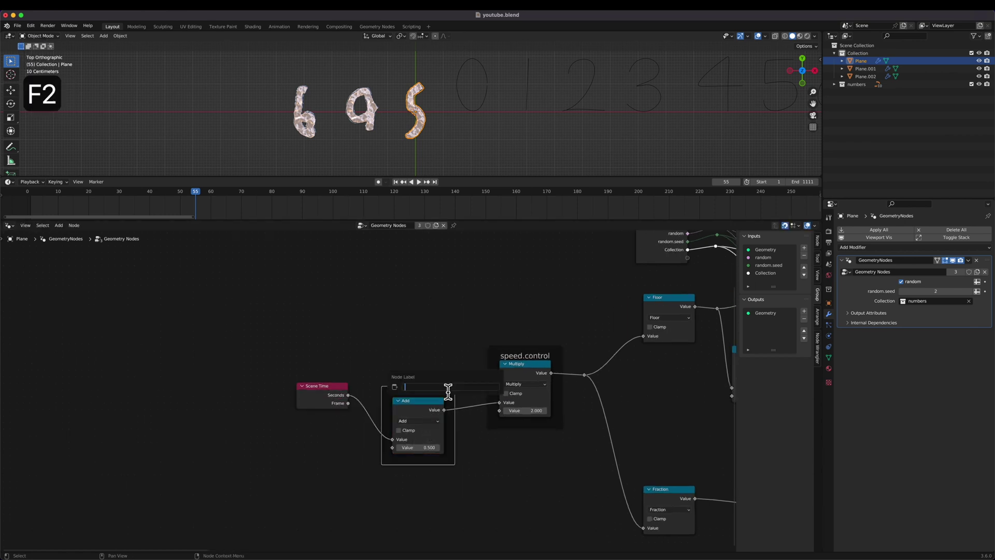
pyautogui.write('offset')
pyautogui.press('Return')
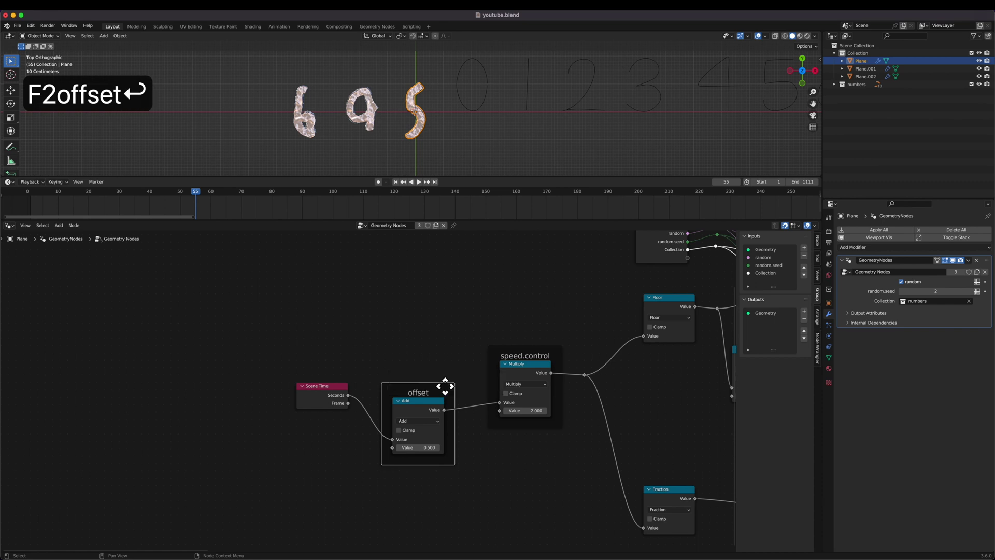
# Step: Add a Group Input node below Scene Time and expose the Add node's second value as a group input
pyautogui.hotkey('shift', 'a')
pyautogui.write('sgrou')
pyautogui.press('Return')
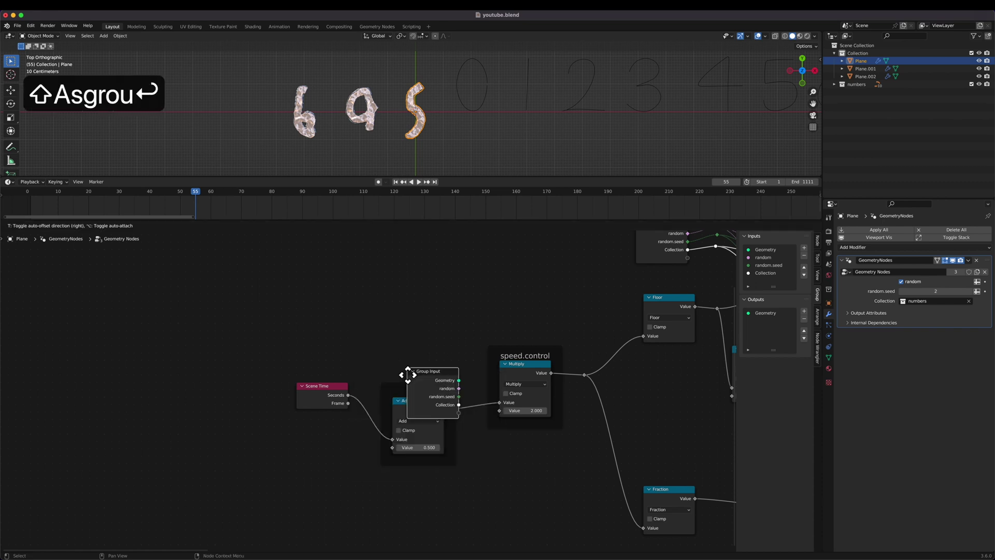
pyautogui.click(245, 418)
pyautogui.press('g')
pyautogui.click(281, 432)
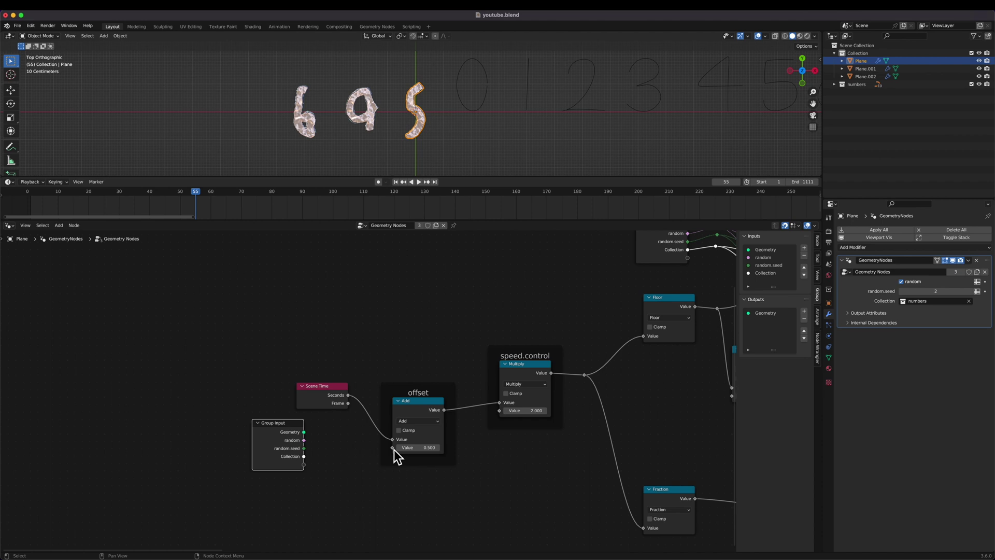
pyautogui.moveTo(309, 467); pyautogui.dragTo(309, 468)
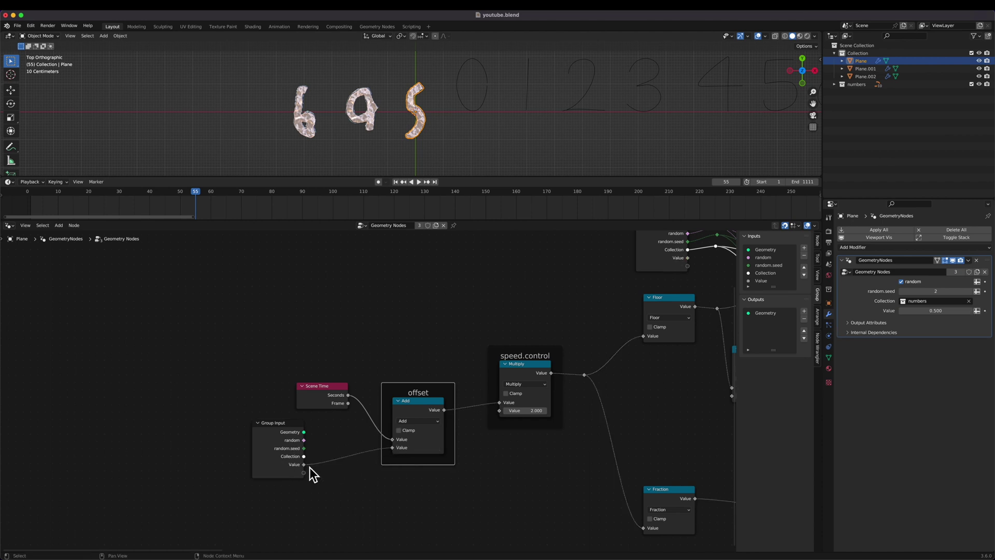
pyautogui.press('g')
pyautogui.click(331, 459)
# Step: Expose the speed.control Multiply value as a group input and rename the Add node's exposed input to offset
pyautogui.scroll(-2, 386, 467)
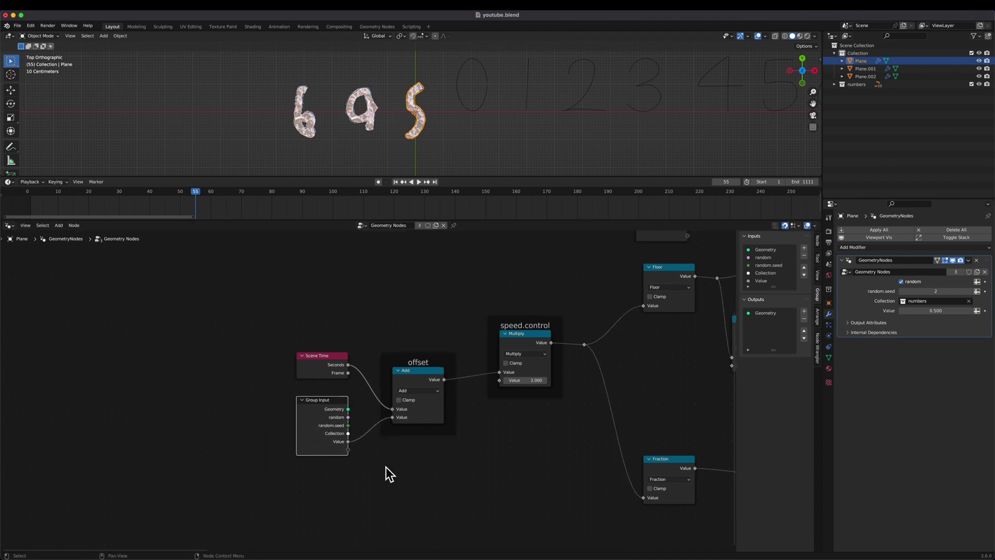
pyautogui.moveTo(499, 380); pyautogui.dragTo(348, 458)
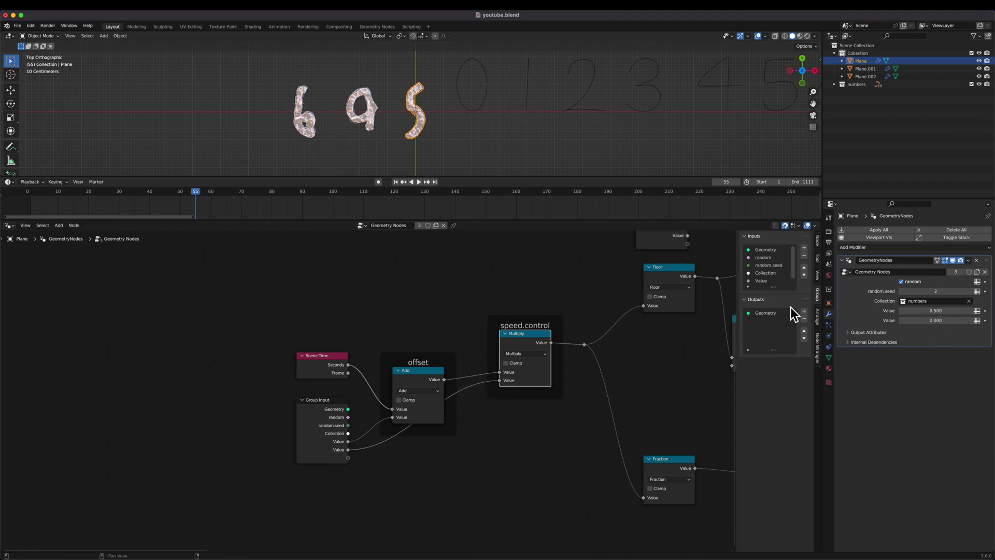
pyautogui.doubleClick(776, 277)
pyautogui.write('offset')
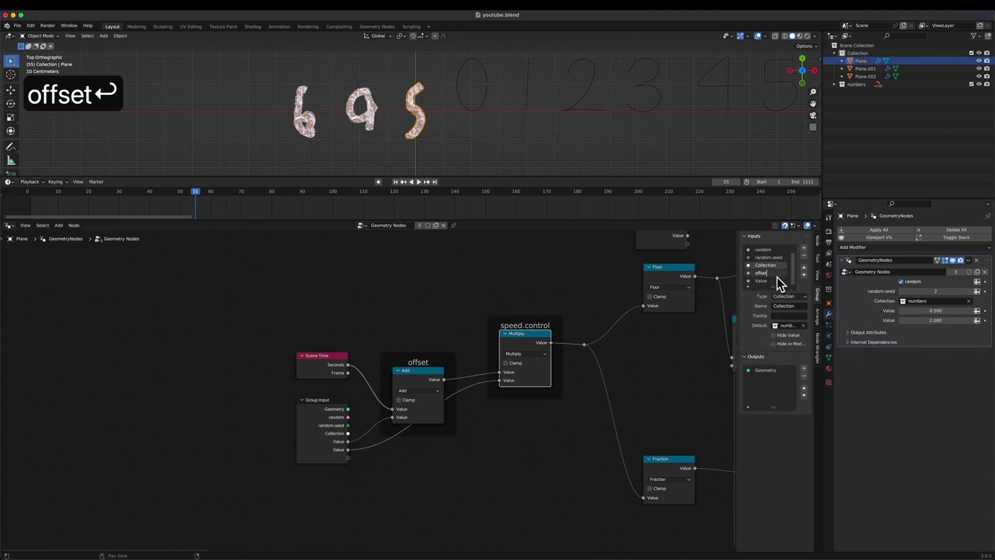
pyautogui.press('Return')
# Step: Rename the Multiply node's exposed input to speed and remove it from the group inputs
pyautogui.doubleClick(775, 280)
pyautogui.write('sp')
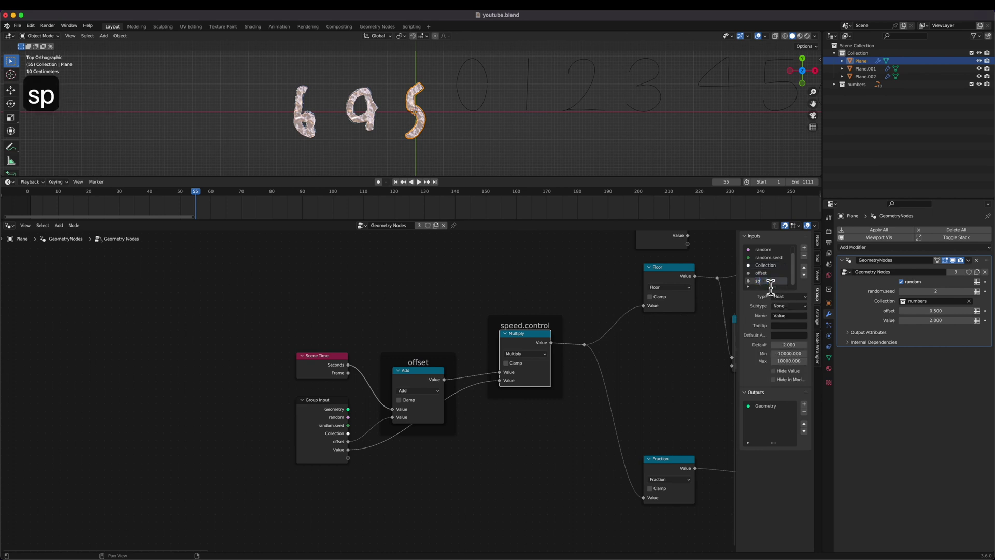
pyautogui.write('eed')
pyautogui.press('Return')
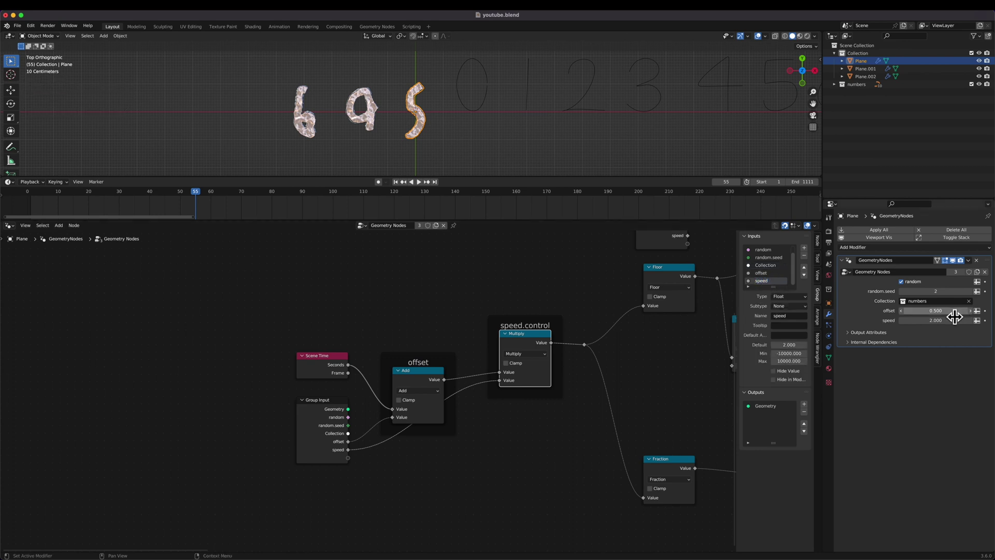
pyautogui.click(805, 256)
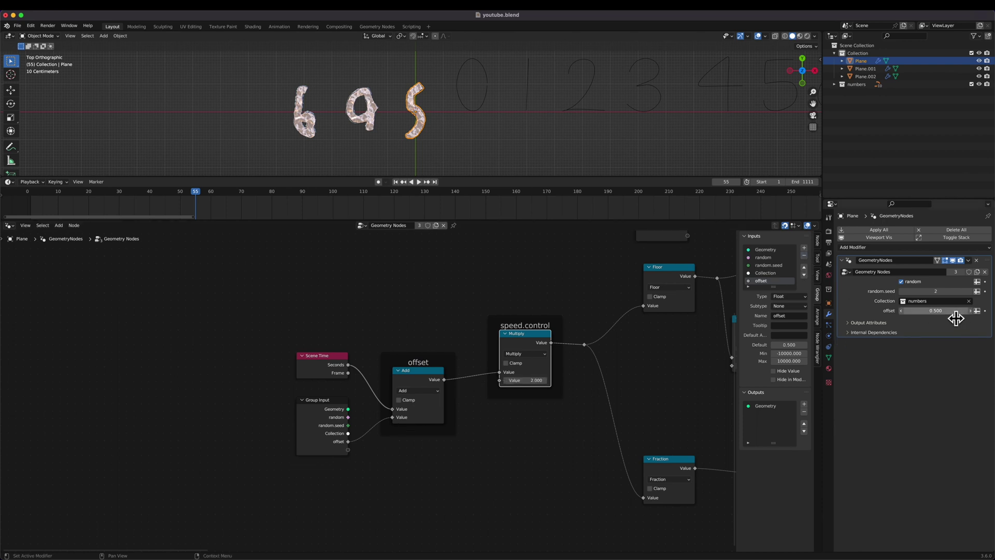
# Step: Set the modifier's offset to 0 on Plane.002 and to 0.33 on Plane.001
pyautogui.click(306, 124)
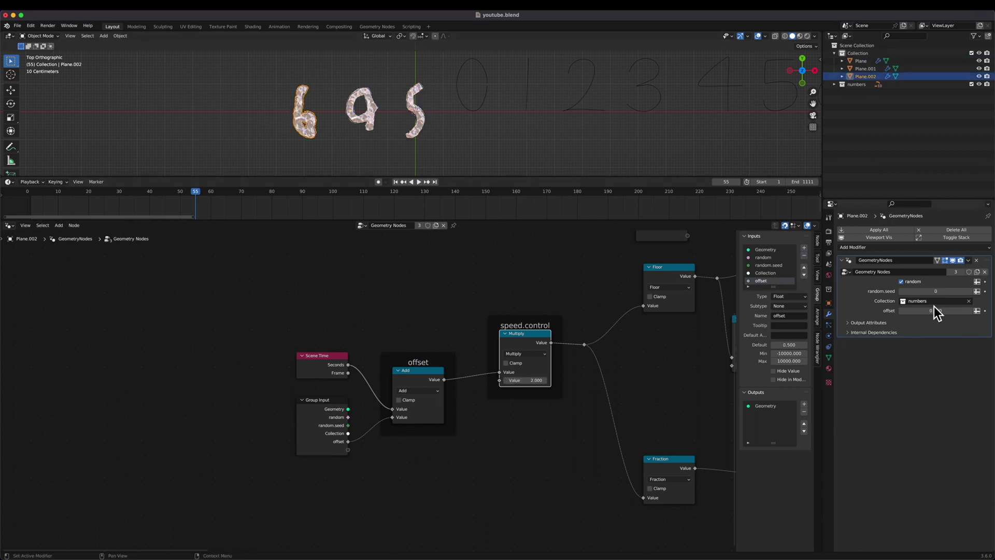
pyautogui.write('0')
pyautogui.press('Return')
pyautogui.click(380, 122)
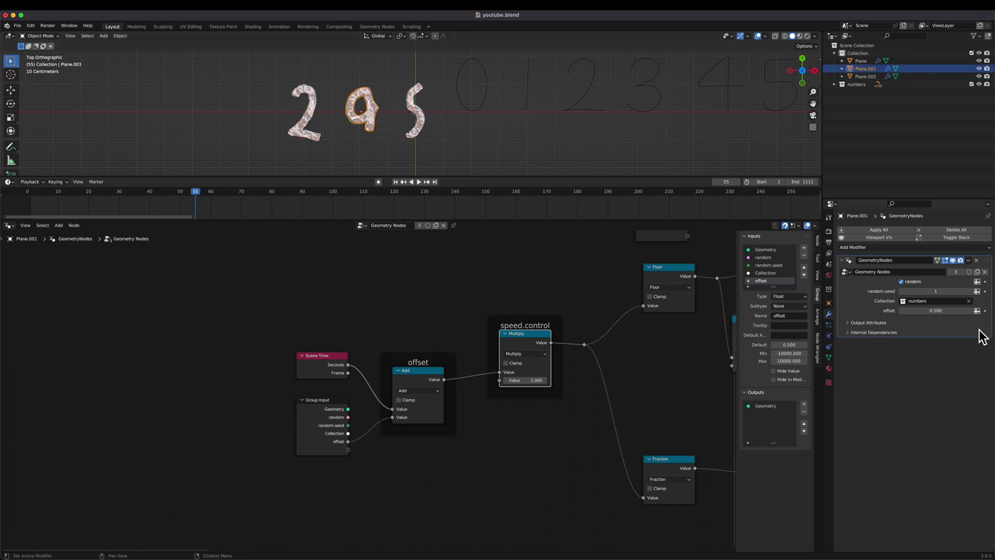
pyautogui.click(960, 314)
pyautogui.write('.33')
pyautogui.press('Return')
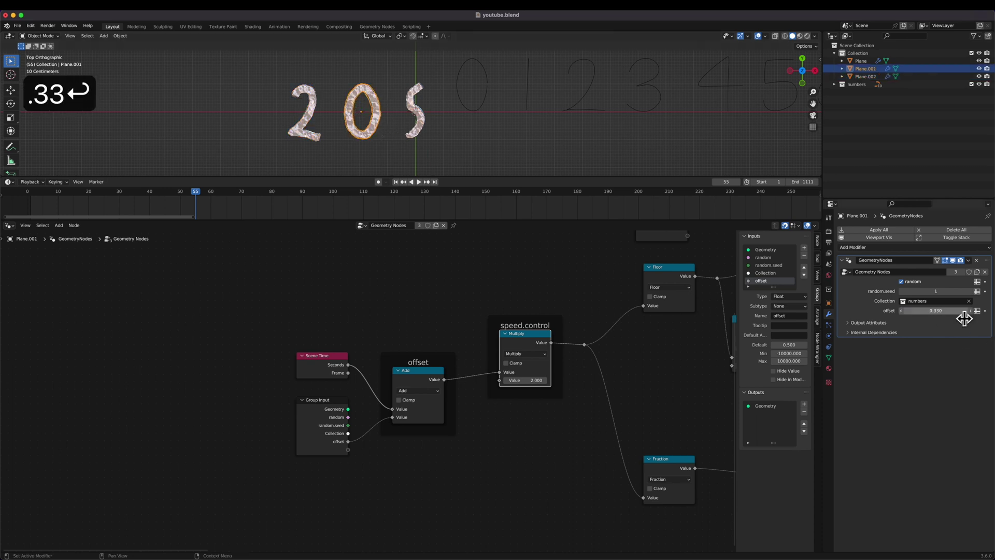
# Step: Set the modifier's offset to 0.66 on Plane and play the animation to check the staggered digits
pyautogui.click(421, 122)
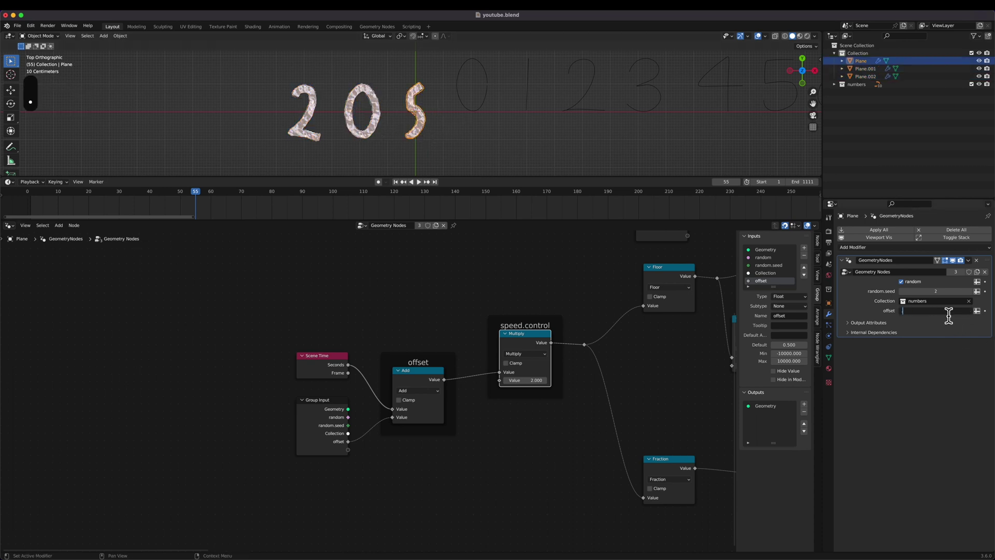
pyautogui.write('.66')
pyautogui.press('Return')
pyautogui.press('space')
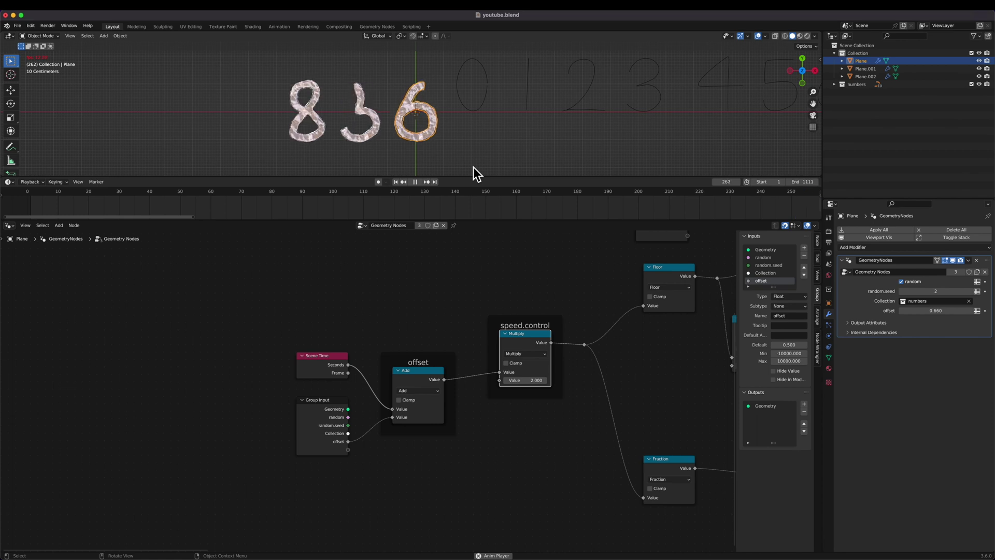
pyautogui.press('space')
# Step: Nudge the Fraction node into place below the Floor node
pyautogui.scroll(-6, 470, 316)
pyautogui.hscroll(4, 470, 316)
pyautogui.scroll(2, 471, 316)
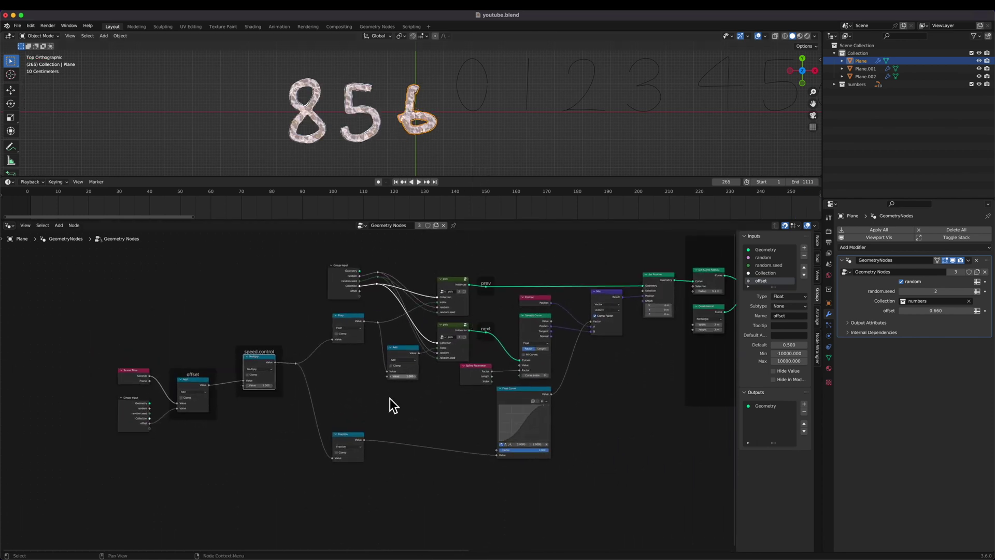
pyautogui.moveTo(366, 434); pyautogui.dragTo(357, 447)
pyautogui.press('g')
pyautogui.click(358, 450)
pyautogui.hscroll(6, 360, 382)
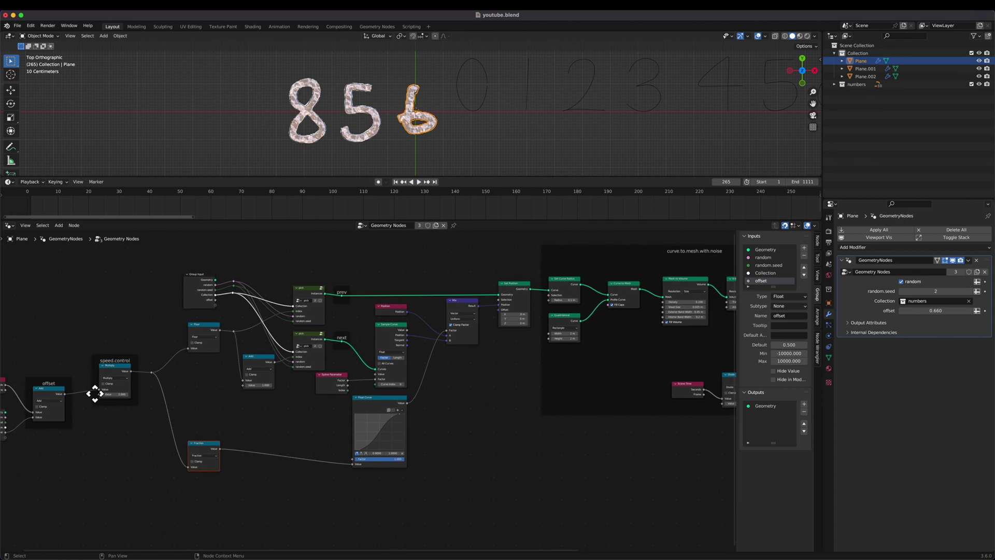
# Step: Move Scene Time, its Group Input and the offset frame closer to the speed.control frame
pyautogui.hscroll(-2, 95, 394)
pyautogui.moveTo(115, 337); pyautogui.dragTo(15, 414)
pyautogui.press('g')
pyautogui.click(27, 395)
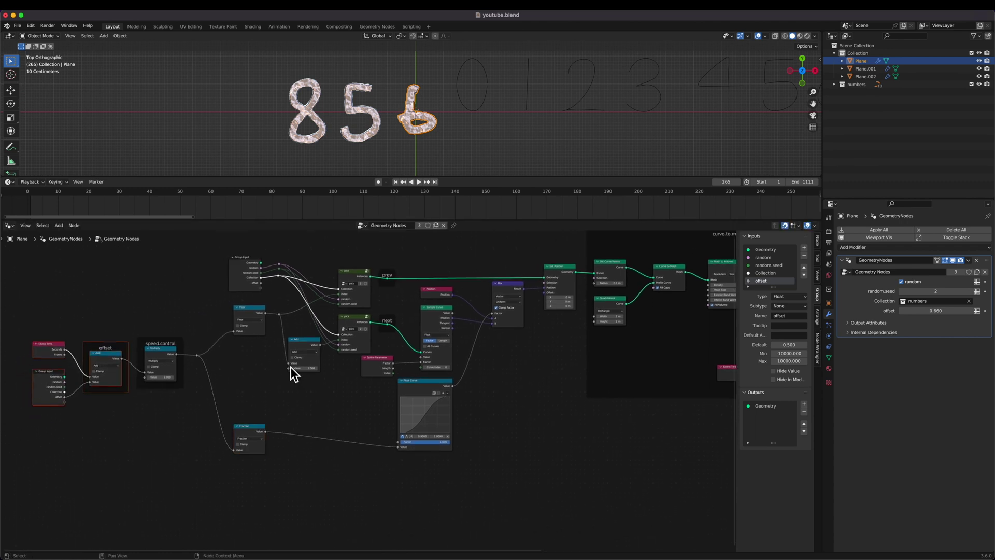
# Step: Move the Group Input feeding the pick nodes away from them and shift its reroutes in the same direction
pyautogui.click(257, 277)
pyautogui.press('g')
pyautogui.click(171, 278)
pyautogui.moveTo(315, 257); pyautogui.dragTo(270, 289)
pyautogui.press('g')
pyautogui.click(249, 292)
# Step: Join the morphing nodes from Floor and Fraction through Set Position into a new frame and reposition it
pyautogui.moveTo(558, 239); pyautogui.dragTo(197, 478)
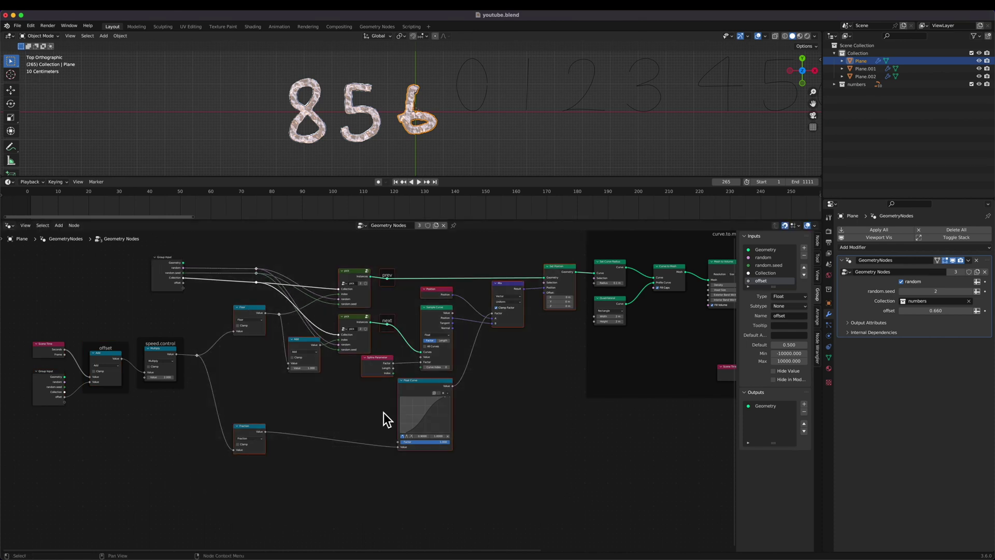
pyautogui.press('super+j')
pyautogui.press('g')
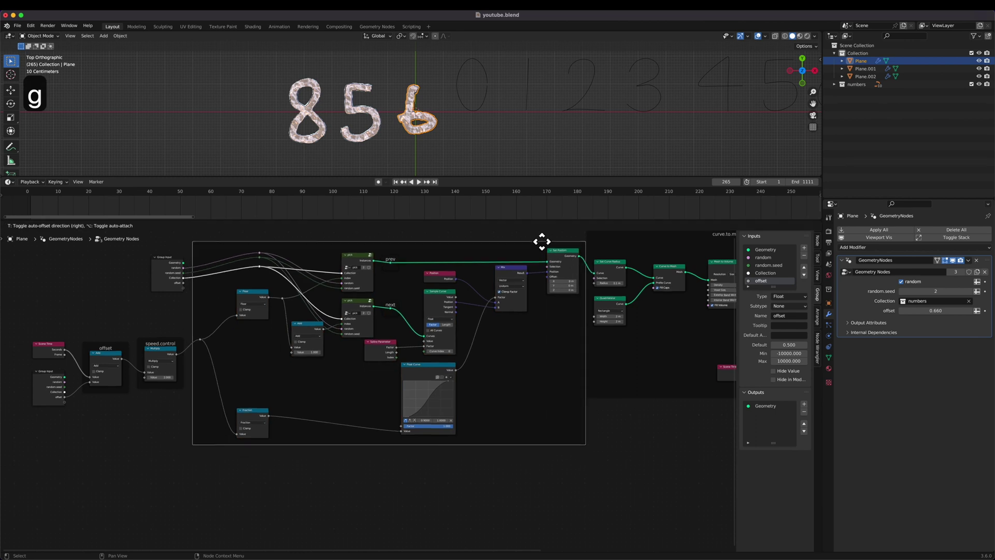
pyautogui.click(536, 326)
# Step: Move the Group Input feeding the pick nodes farther outside the new frame
pyautogui.click(173, 365)
pyautogui.press('g')
pyautogui.click(185, 363)
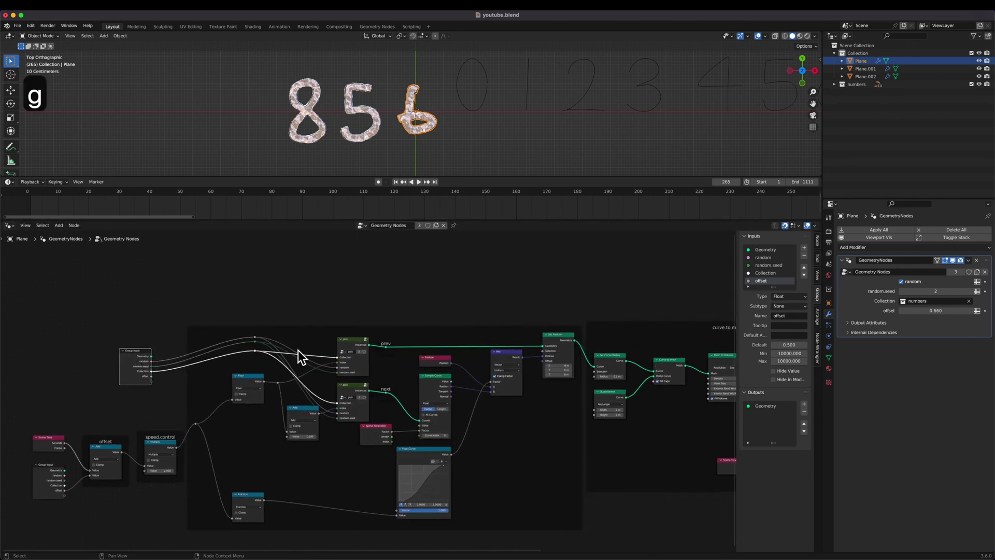
# Step: Label the new frame around the morphing nodes morph.logic
pyautogui.click(411, 331)
pyautogui.press('F2')
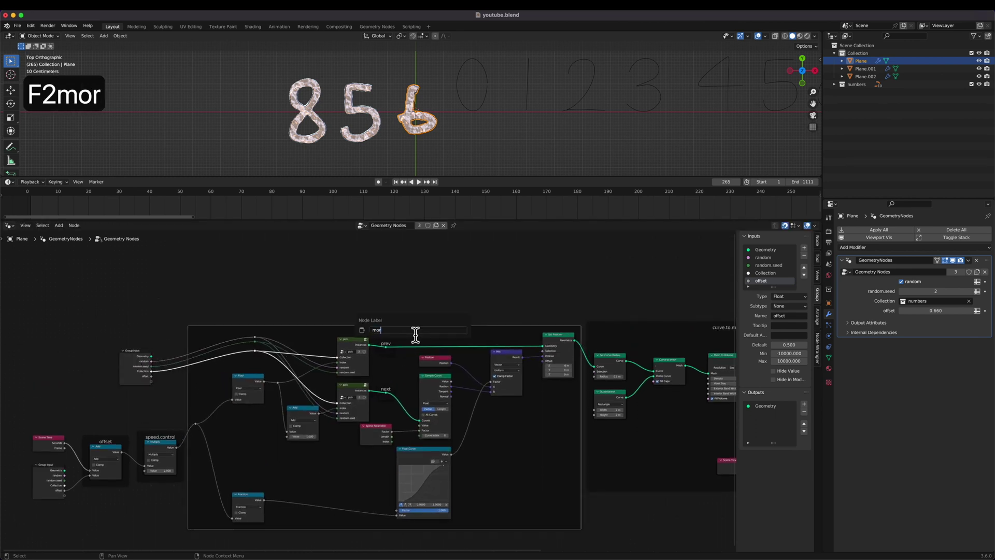
pyautogui.press('Return')
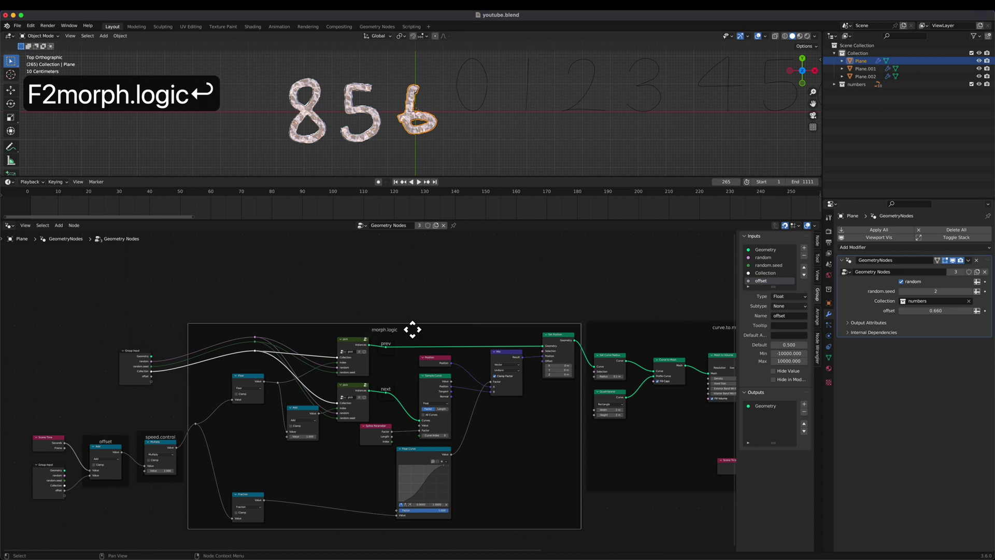
pyautogui.hscroll(8, 414, 330)
pyautogui.hscroll(-2, 431, 333)
pyautogui.hscroll(-5, 431, 332)
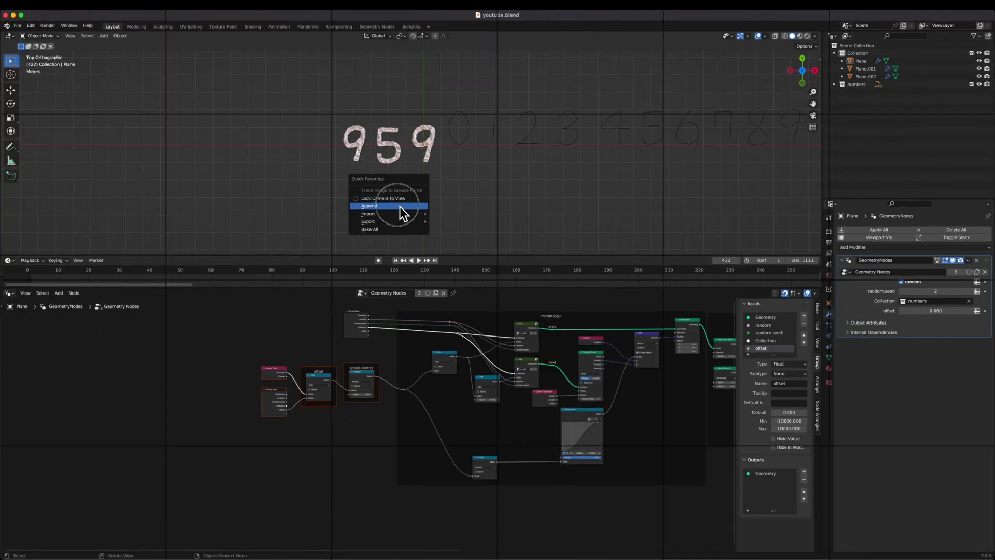
# Step: Append the collections alphabets.consonants, alphabets.vowels, hanguel.consonants, hanguel.vowels.001 and hanguel.vowels.002 from time.blend
pyautogui.click(400, 207)
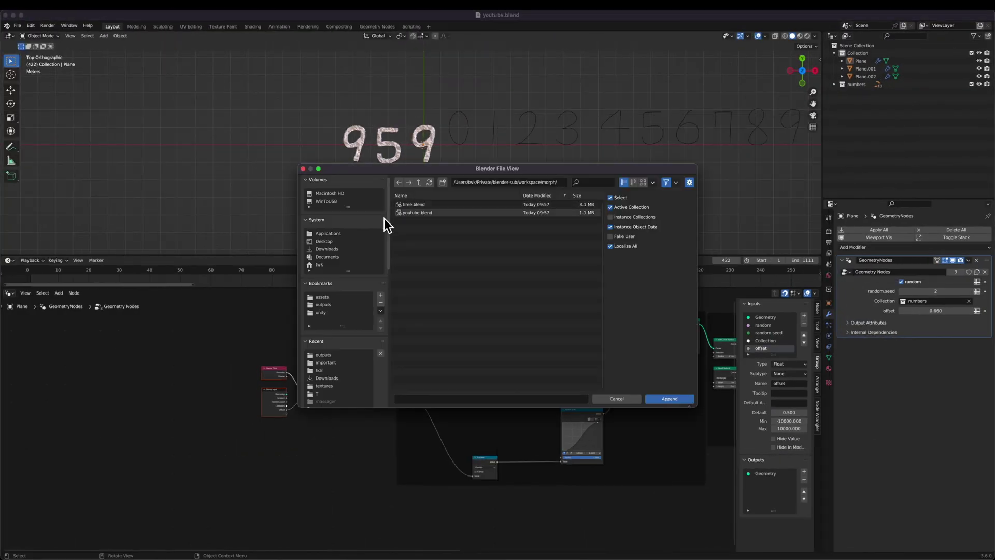
pyautogui.doubleClick(421, 206)
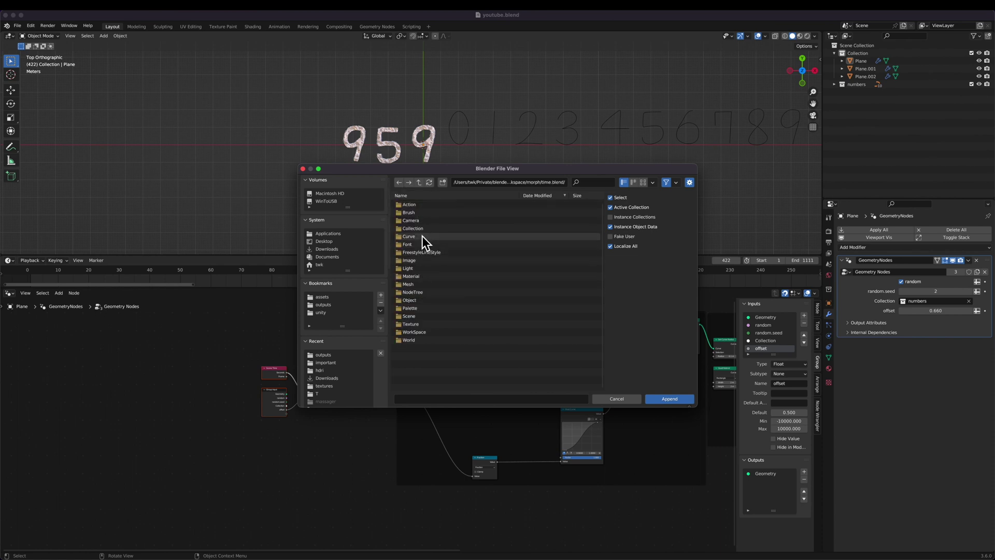
pyautogui.doubleClick(419, 230)
pyautogui.moveTo(430, 277); pyautogui.dragTo(429, 284)
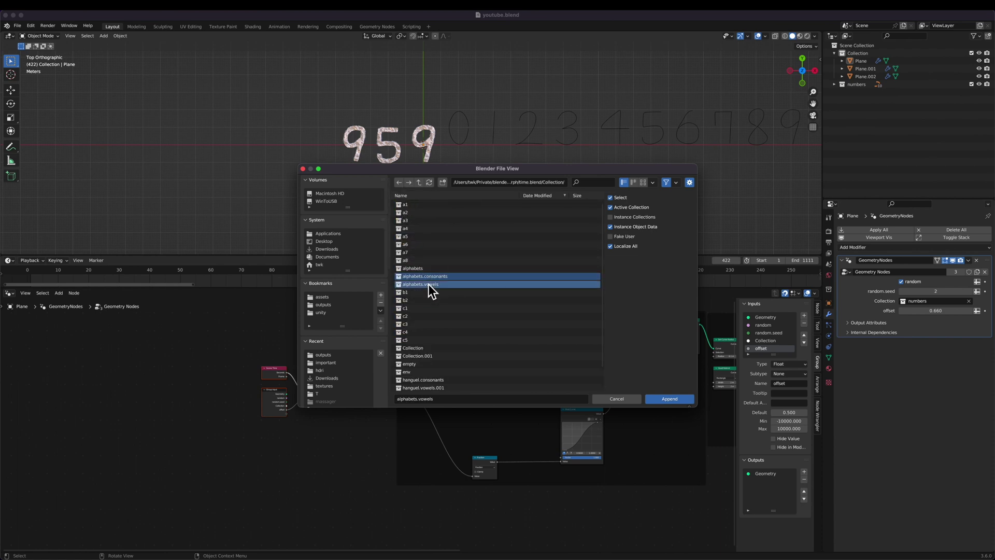
pyautogui.scroll(-3, 429, 285)
pyautogui.keyDown('ctrl'); pyautogui.click(441, 369); pyautogui.keyUp('ctrl')
pyautogui.keyDown('ctrl'); pyautogui.click(440, 362); pyautogui.keyUp('ctrl')
pyautogui.keyDown('ctrl'); pyautogui.click(440, 354); pyautogui.keyUp('ctrl')
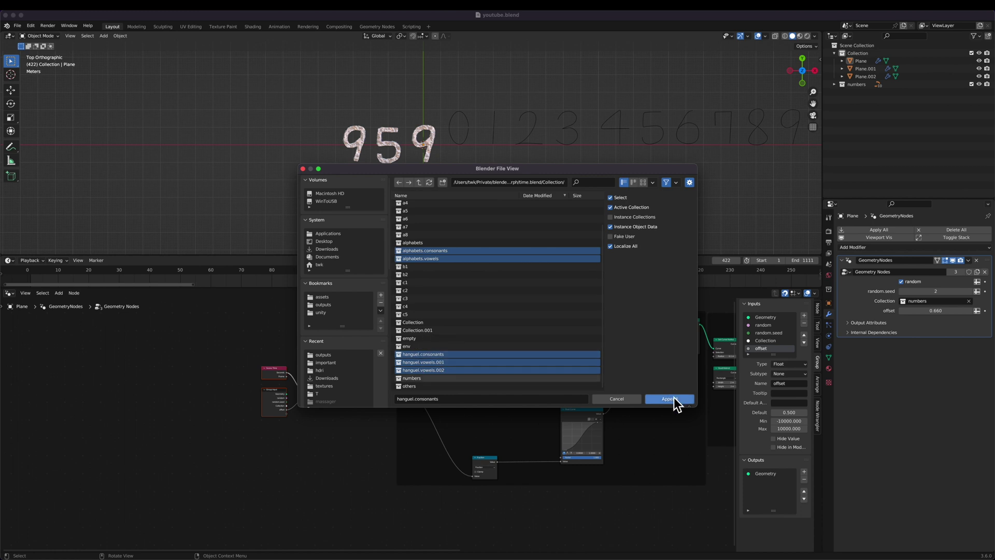
pyautogui.click(669, 398)
# Step: Select all the appended letter curves and move them beneath the row of hand-drawn number curves
pyautogui.scroll(-3, 531, 213)
pyautogui.moveTo(650, 138); pyautogui.dragTo(461, 258)
pyautogui.press('g')
pyautogui.click(447, 161)
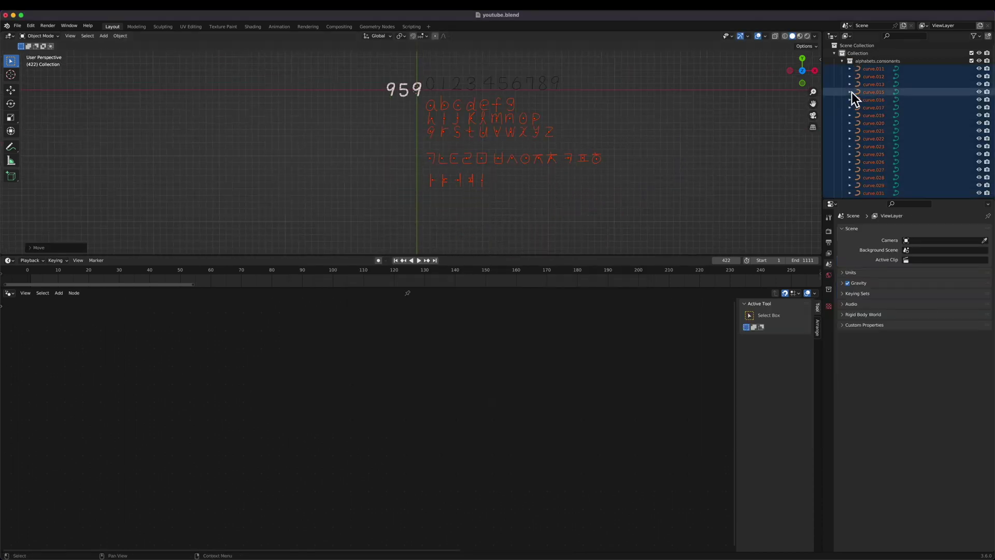
# Step: Collapse the five appended letter collections and delete their parent collection named Collection, keeping its contents
pyautogui.click(846, 64)
pyautogui.click(845, 70)
pyautogui.click(846, 78)
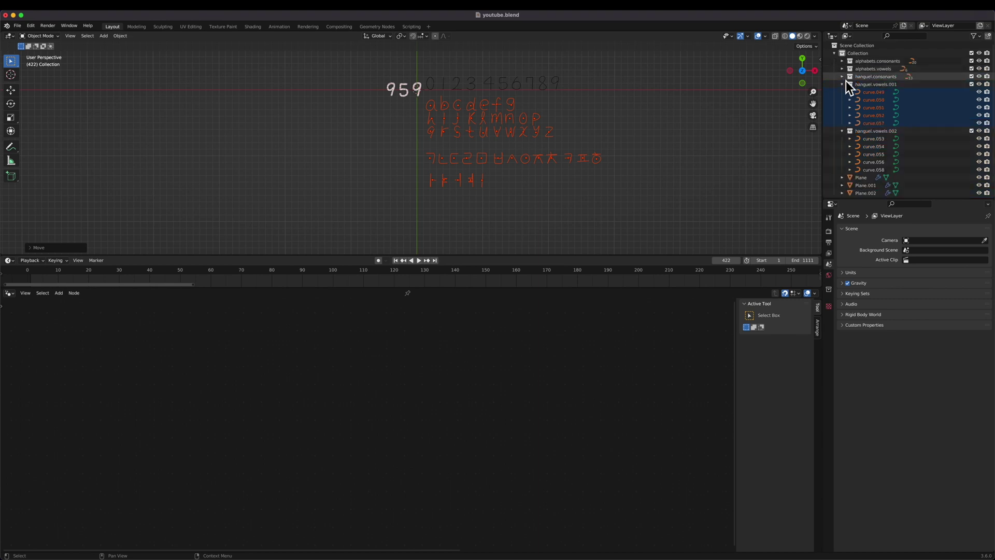
pyautogui.click(844, 84)
pyautogui.click(844, 91)
pyautogui.click(841, 54)
pyautogui.rightClick(858, 54)
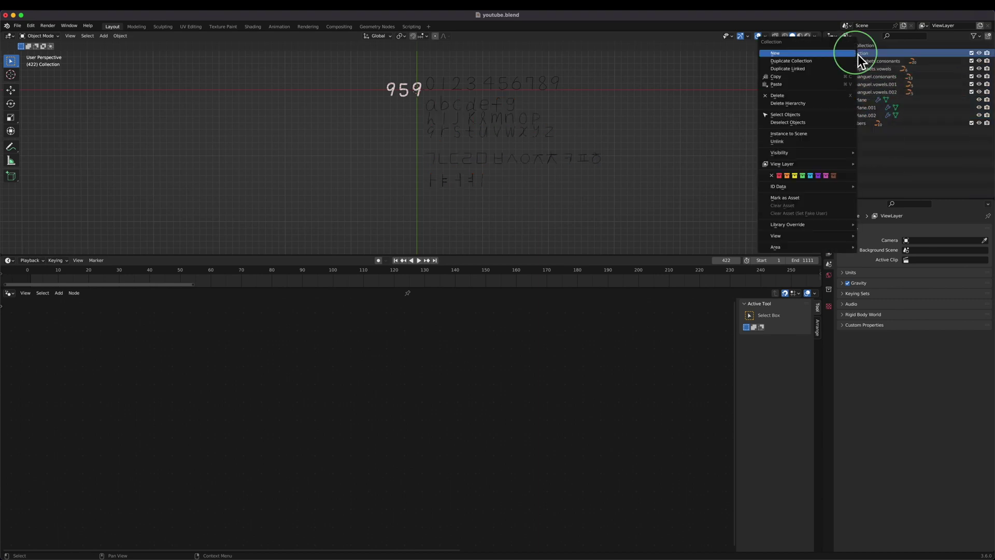
pyautogui.click(799, 96)
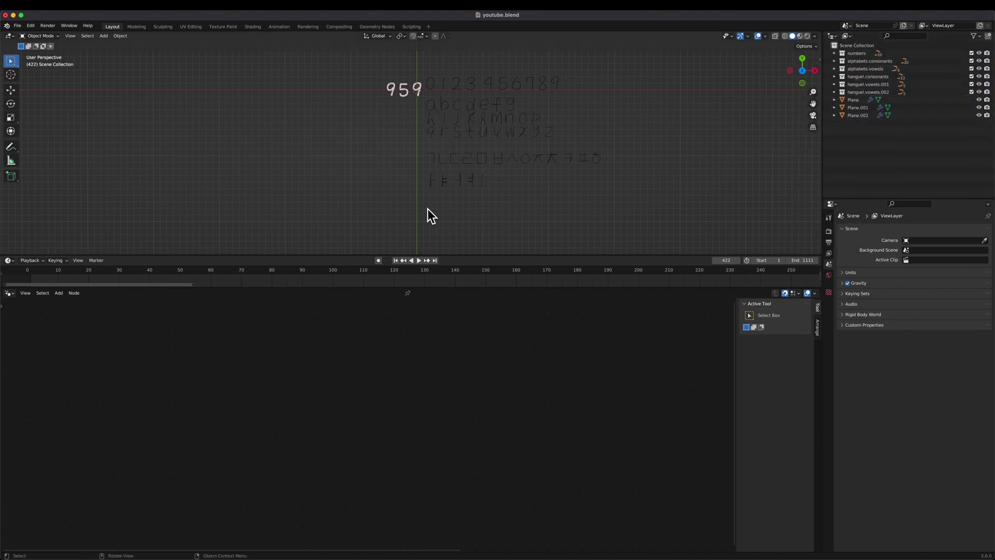
# Step: Select the three morphing digit objects and move them together farther away from the source curves
pyautogui.moveTo(407, 92); pyautogui.dragTo(384, 111)
pyautogui.press('g')
pyautogui.click(371, 114)
pyautogui.scroll(3, 371, 114)
pyautogui.keyDown('shift'); pyautogui.scroll(3, 371, 113); pyautogui.keyUp('shift')
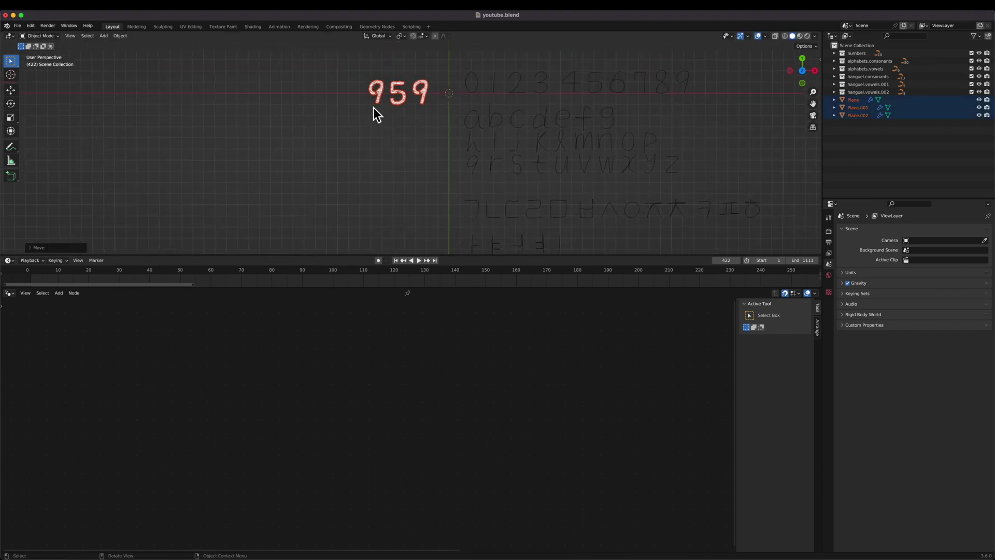
# Step: Duplicate the first morphing digit below the row and set the copy's Collection to alphabets.vowels
pyautogui.click(378, 103)
pyautogui.hotkey('shift', 'd')
pyautogui.click(353, 162)
pyautogui.scroll(2, 353, 163)
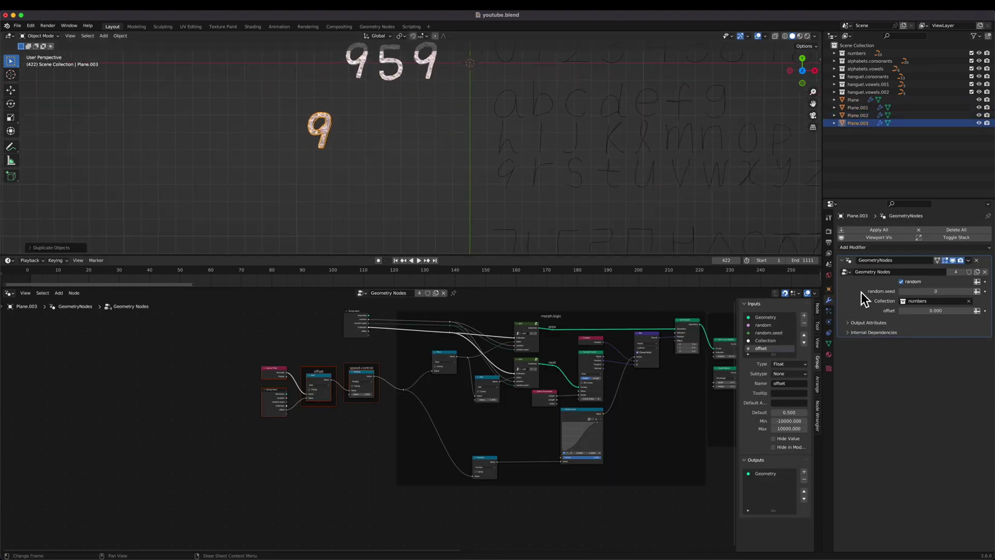
pyautogui.click(954, 302)
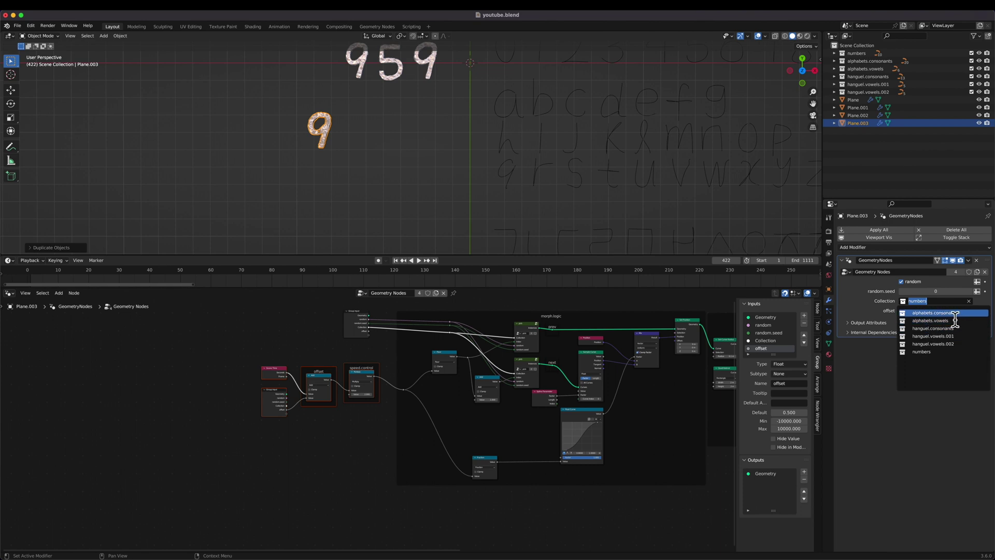
pyautogui.click(950, 321)
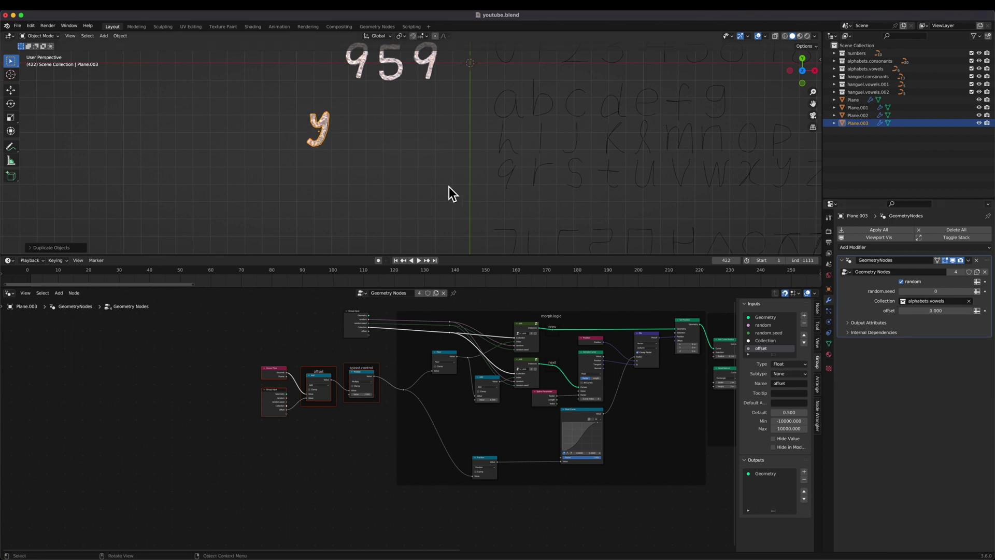
# Step: Duplicate the vowel letter to just before it and set the copy's Collection to alphabets.consonants
pyautogui.hotkey('shift', 'd')
pyautogui.click(291, 127)
pyautogui.click(954, 301)
pyautogui.click(954, 312)
# Step: Duplicate the consonant and vowel pair along the X axis to form a four-letter row
pyautogui.keyDown('shift'); pyautogui.click(328, 130); pyautogui.keyUp('shift')
pyautogui.hotkey('shift', 'd')
pyautogui.press('x')
pyautogui.click(367, 148)
# Step: Change the random.seed of the duplicated consonant and vowel so they differ from the first pair
pyautogui.click(328, 139)
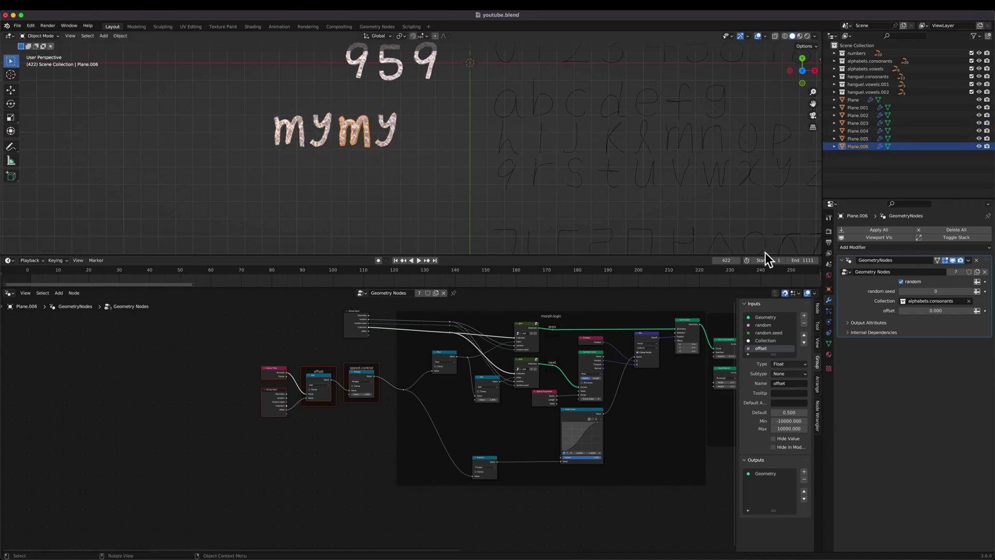
pyautogui.press('Return')
pyautogui.click(394, 136)
pyautogui.moveTo(925, 292); pyautogui.dragTo(959, 292)
# Step: Nudge the first vowel to even out the letter spacing and play the morphing animation
pyautogui.click(321, 130)
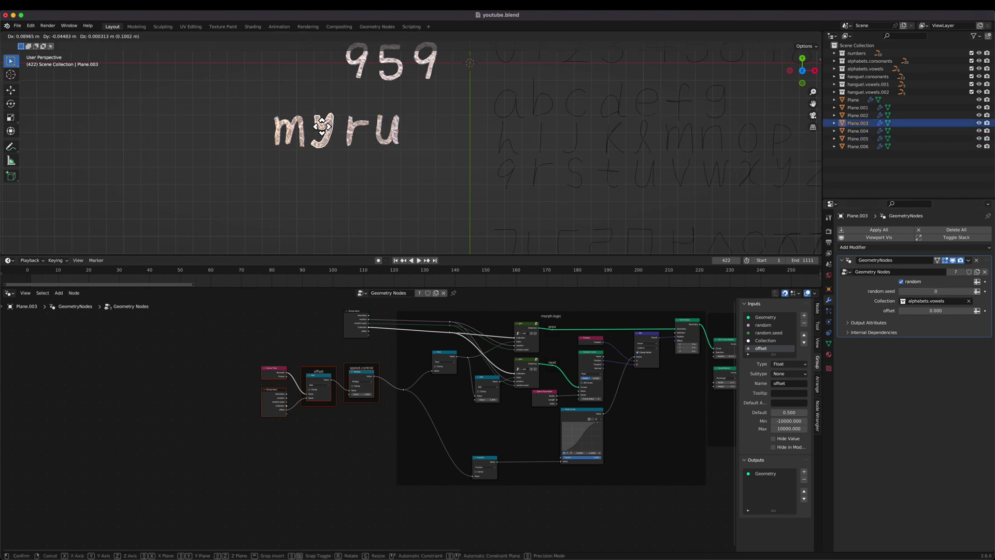
pyautogui.press('space')
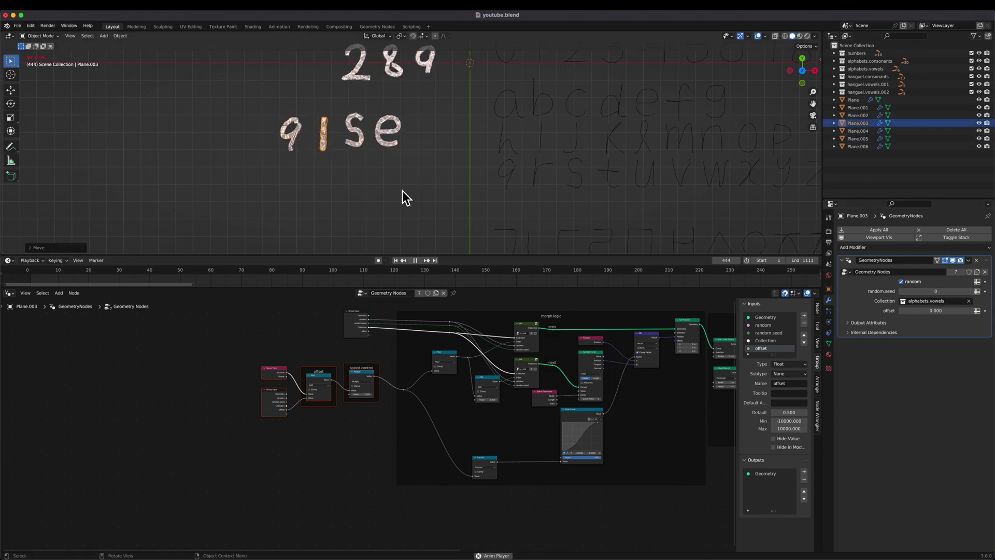